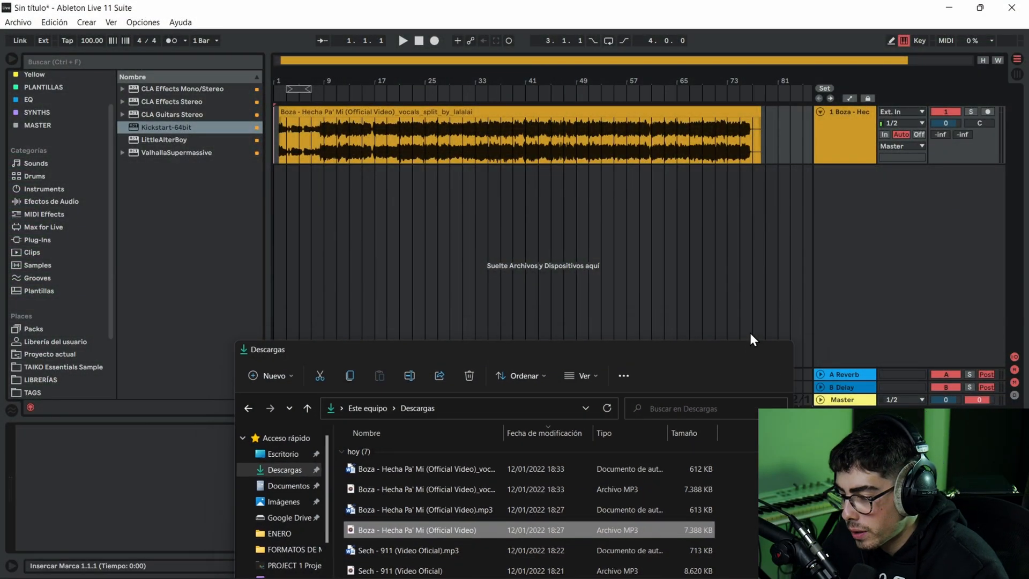
- Look up the BPM and key of Boza's "Hecha Pa' Mi" in Chrome and return to Ableton Live
left_click(750, 333)
left_click(348, 111)
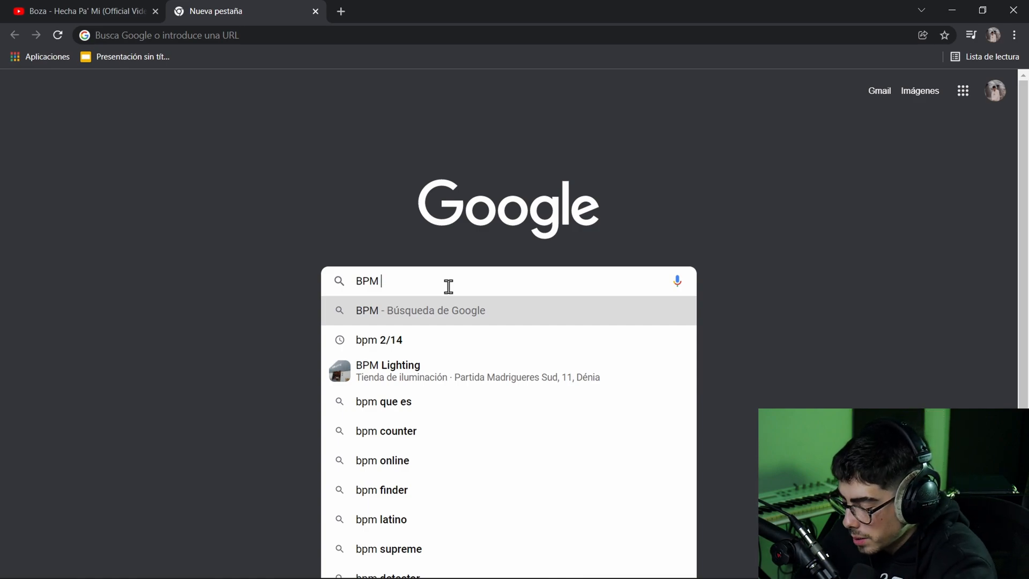
type("H")
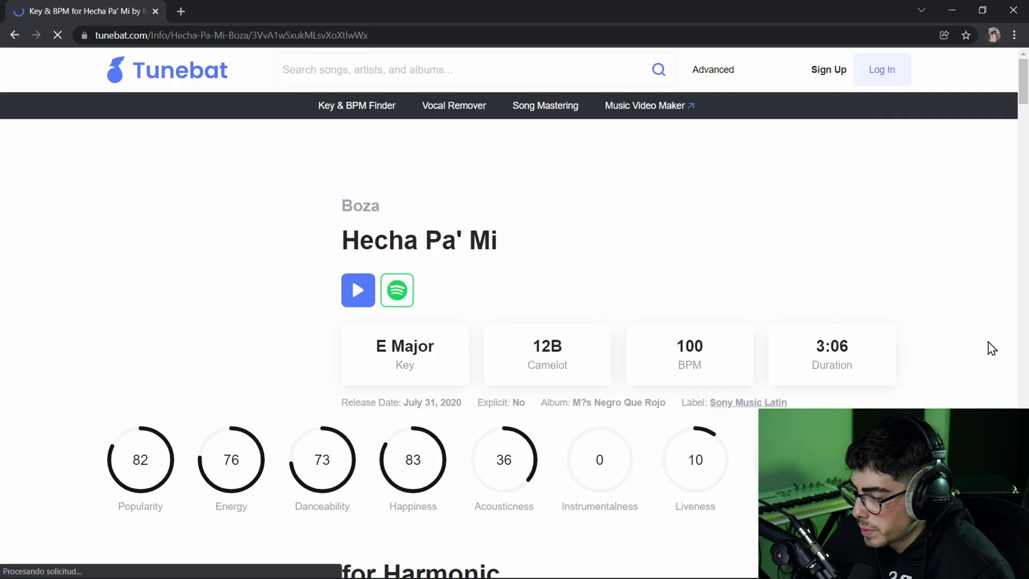
scroll(590, 262, "down", 3)
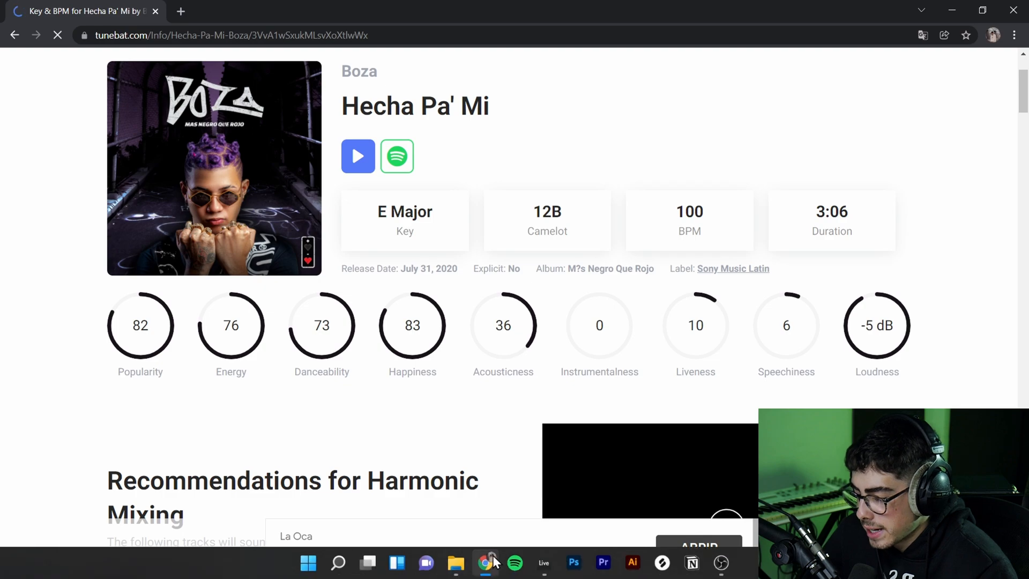
left_click(489, 562)
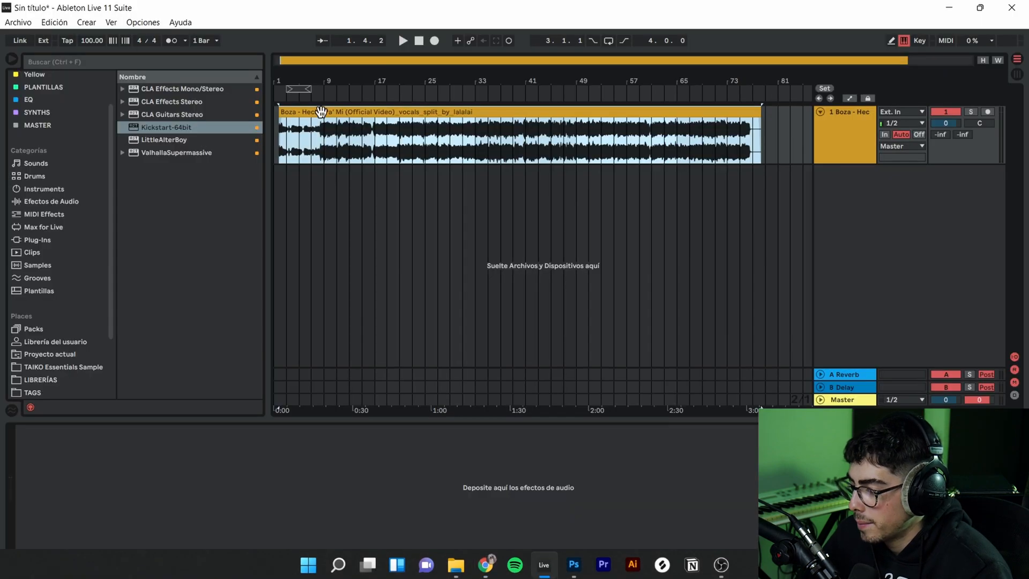
- Turn on the metronome and play the vocal track from around bar 9 to check its timing against the beat
left_click(276, 133)
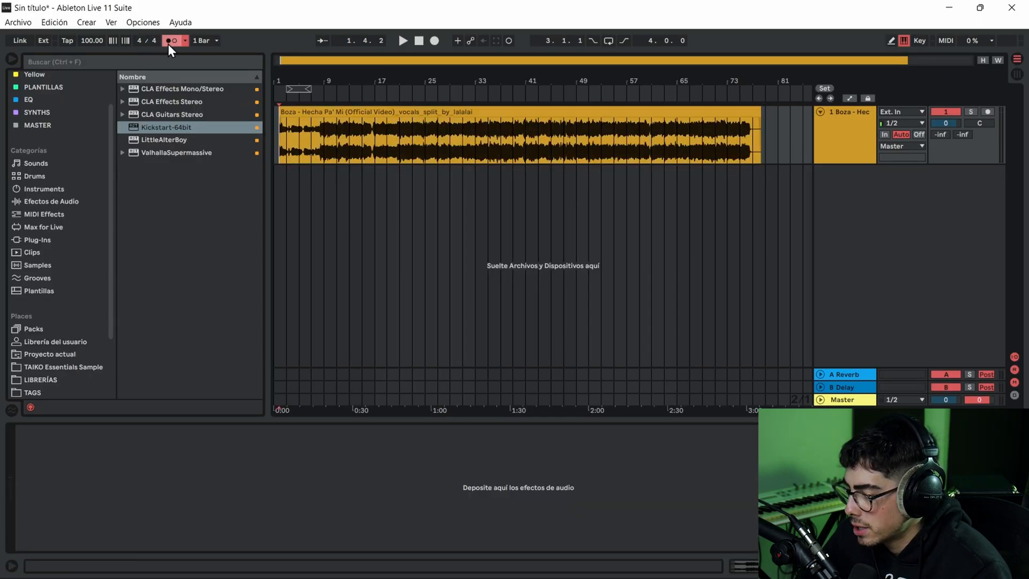
left_click(324, 131)
key("space")
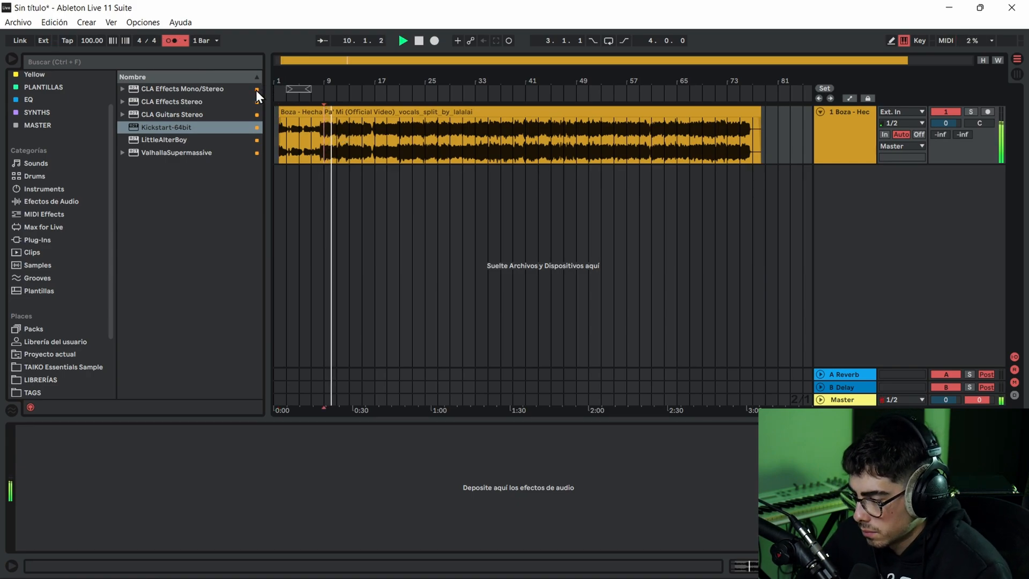
key("space")
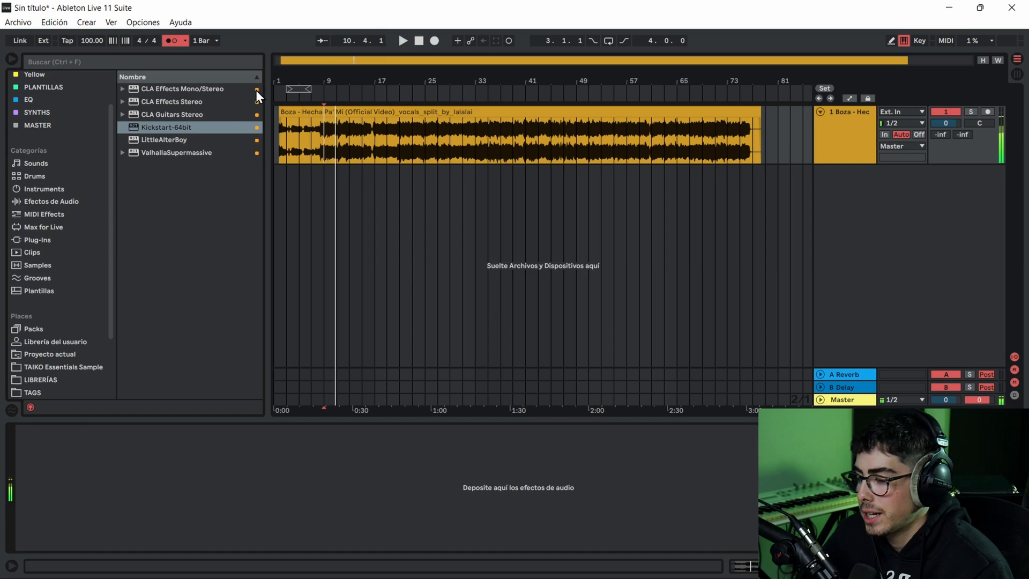
left_click(418, 42)
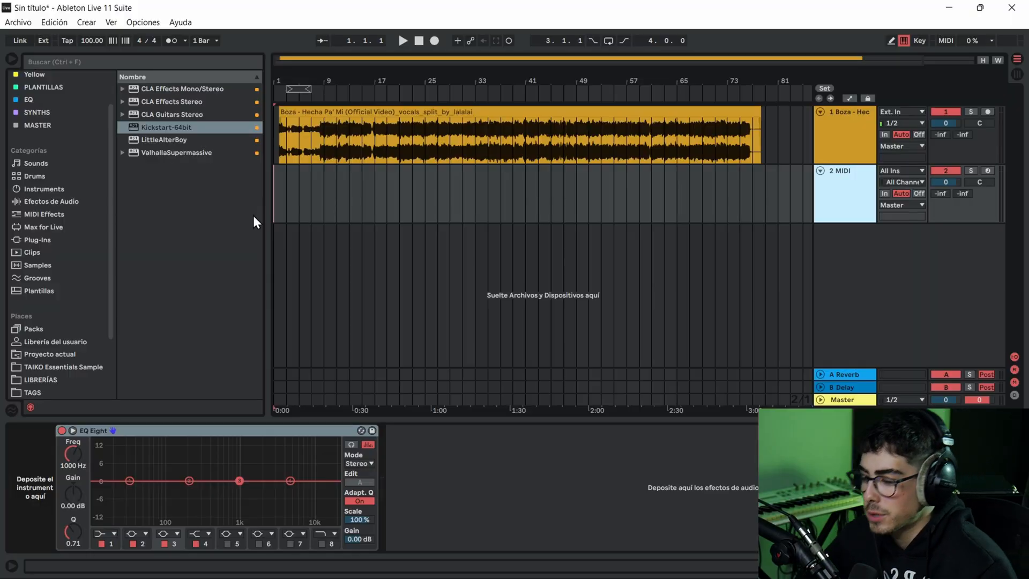
- Insert an empty four-bar MIDI clip at the start of the MIDI track and turn on the metronome
left_click_drag(300, 182, 227, 184)
key("ctrl+shift+m")
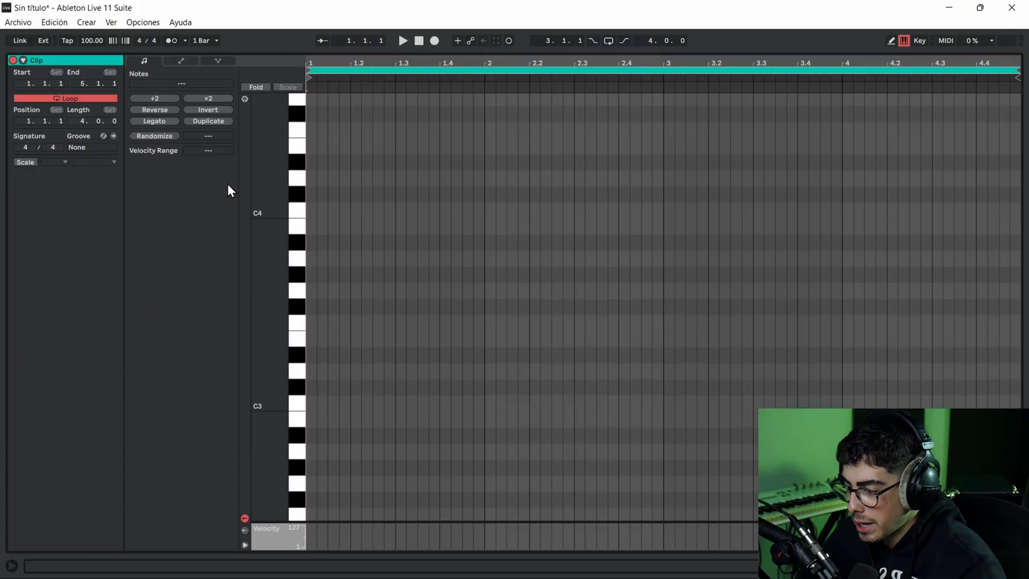
left_click(168, 44)
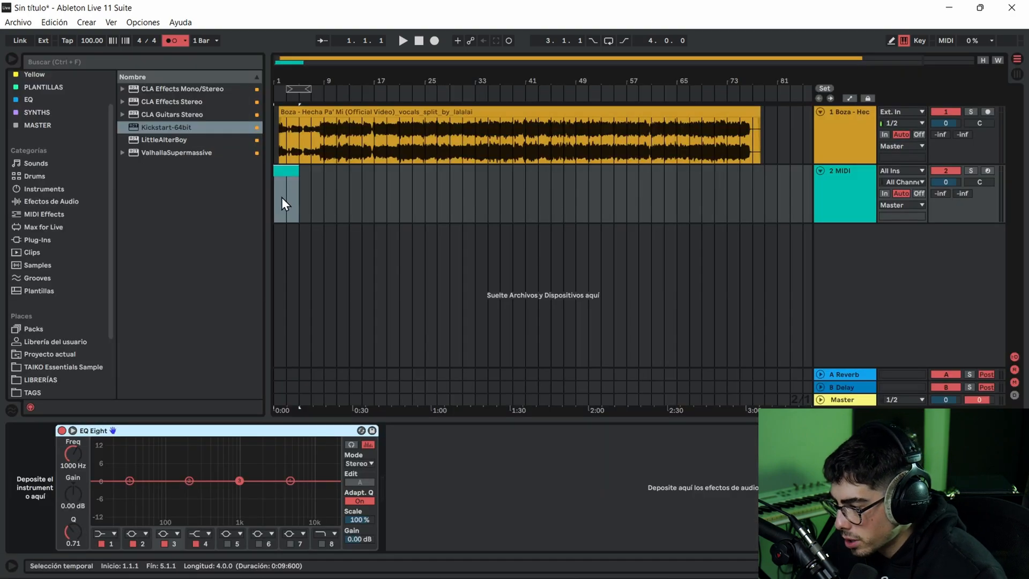
- Move the MIDI clip so it starts at bar 9 and play the vocal briefly from there
left_click_drag(281, 174, 325, 182)
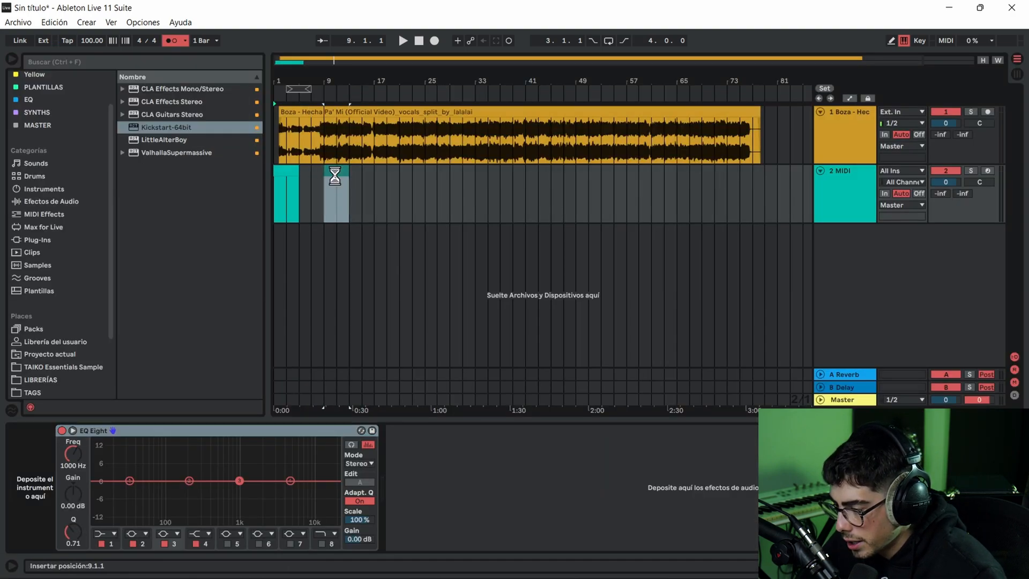
key("space")
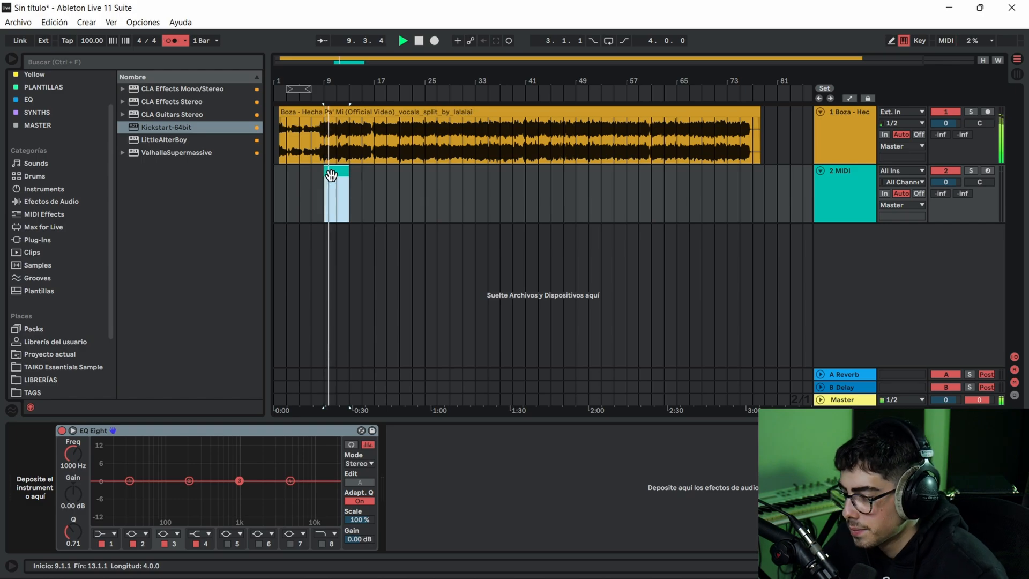
key("space")
left_click(331, 179)
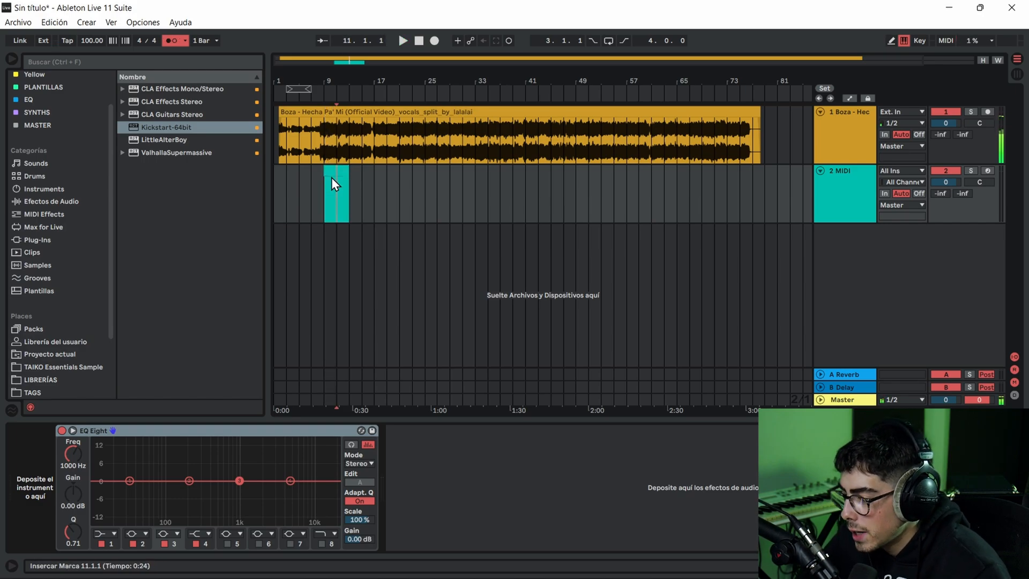
- Set the MIDI clip's scale to E Major and turn on note preview in its piano roll
double_click(335, 175)
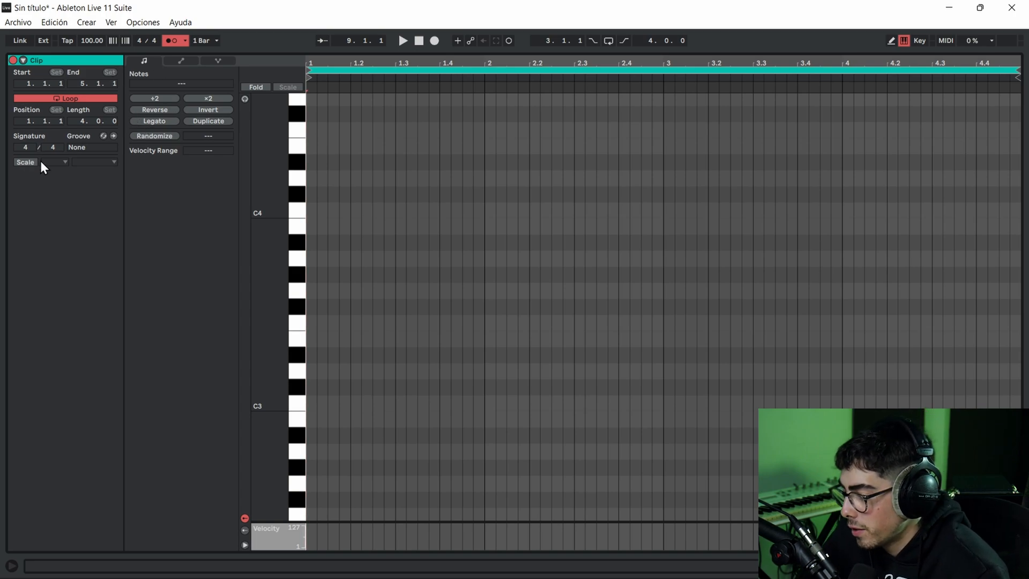
left_click(22, 162)
left_click(62, 162)
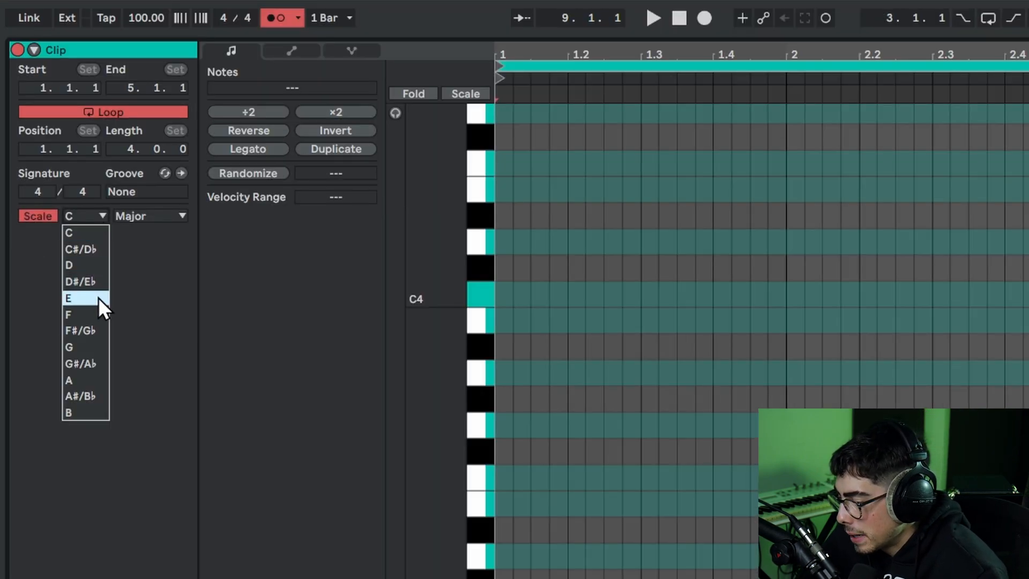
left_click(62, 212)
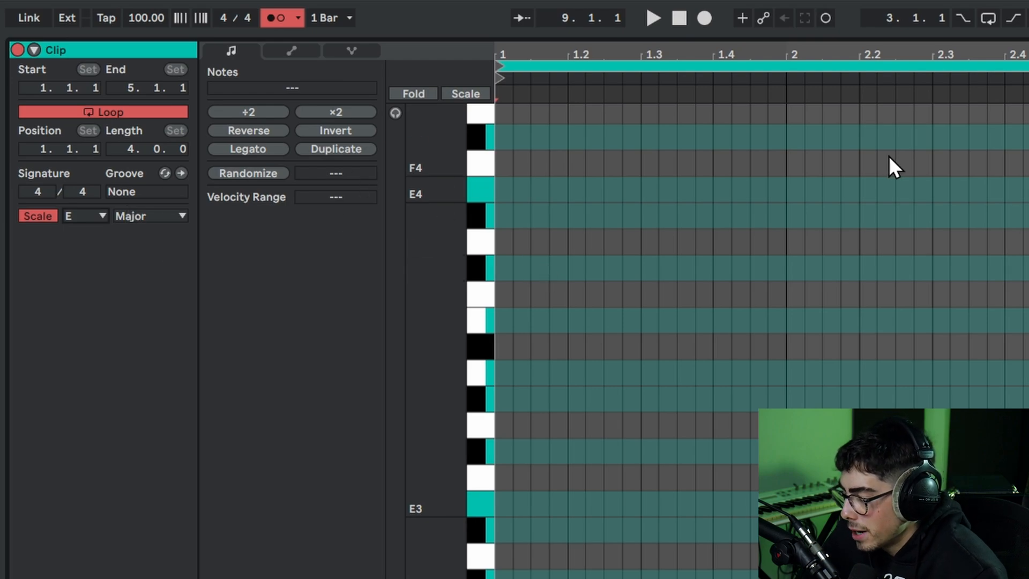
left_click(395, 113)
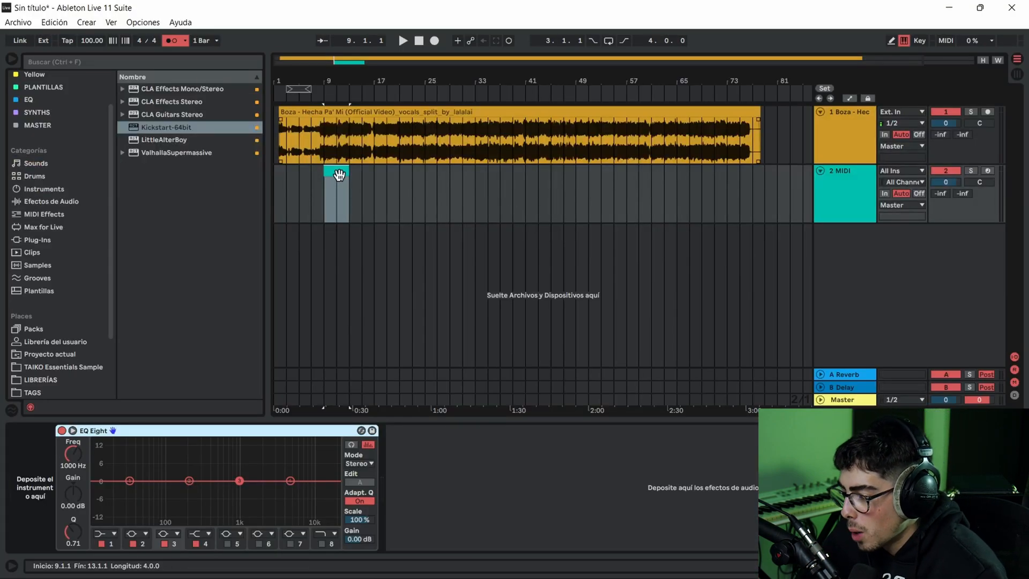
- Load the Jup-8 V4 plug-in instrument onto the MIDI track
scroll(75, 210, "down", 3)
left_click(38, 186)
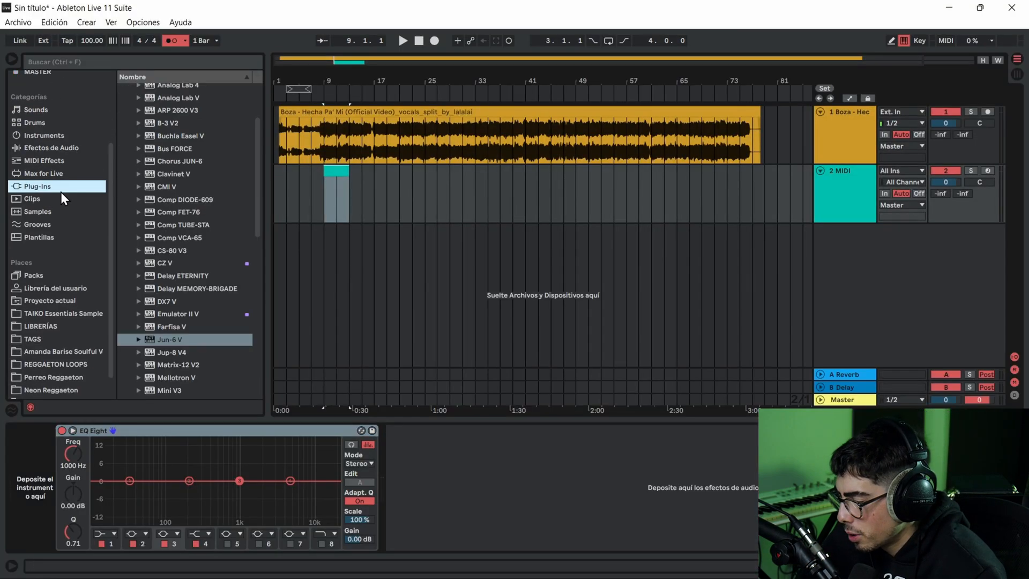
scroll(191, 250, "down", 3)
double_click(191, 245)
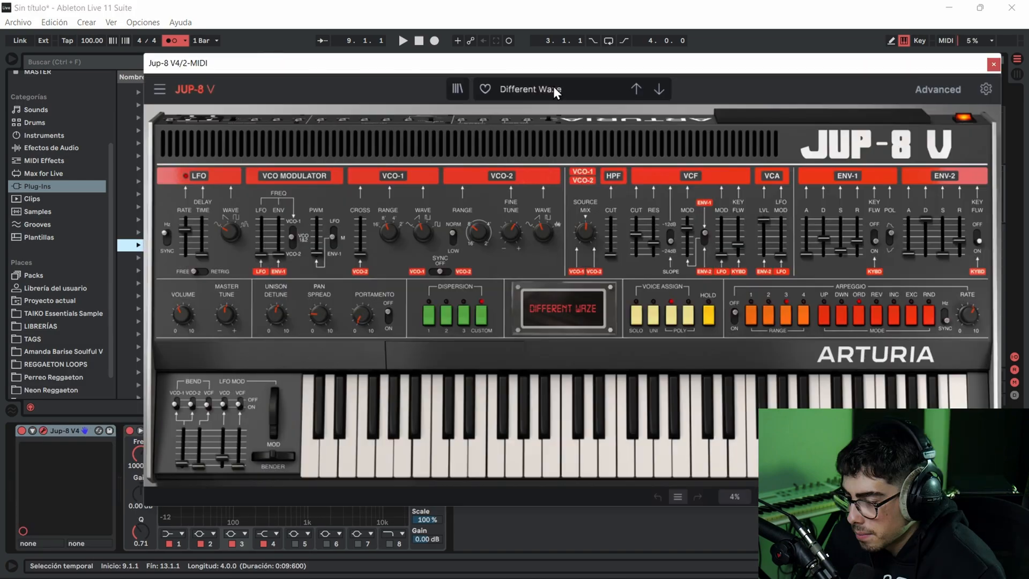
- Choose the Electric Piano preset Echo Piano in Jup-8 V4 and arm its track for recording
left_click(555, 90)
mouse_move(561, 163)
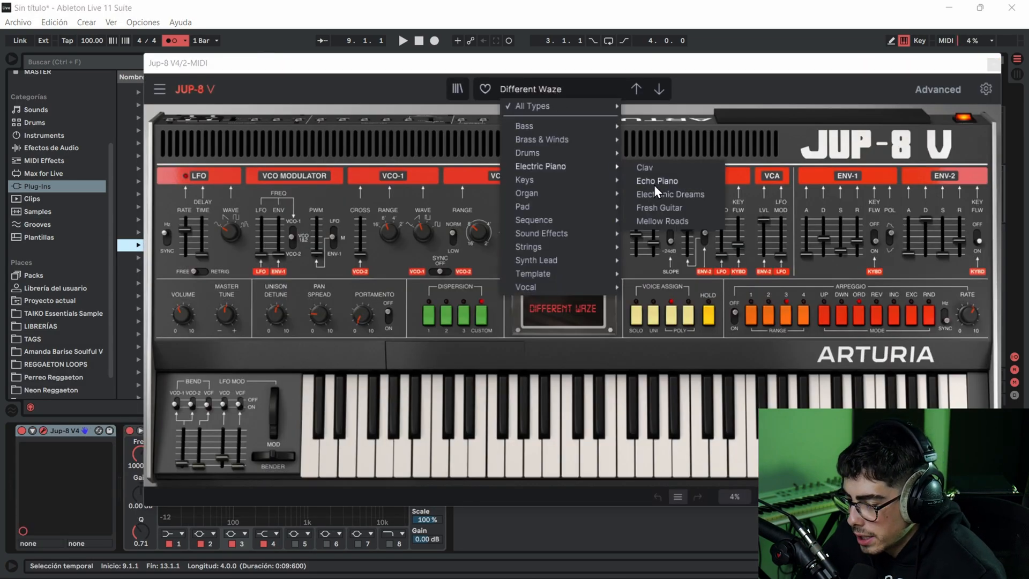
left_click(656, 181)
left_click(993, 64)
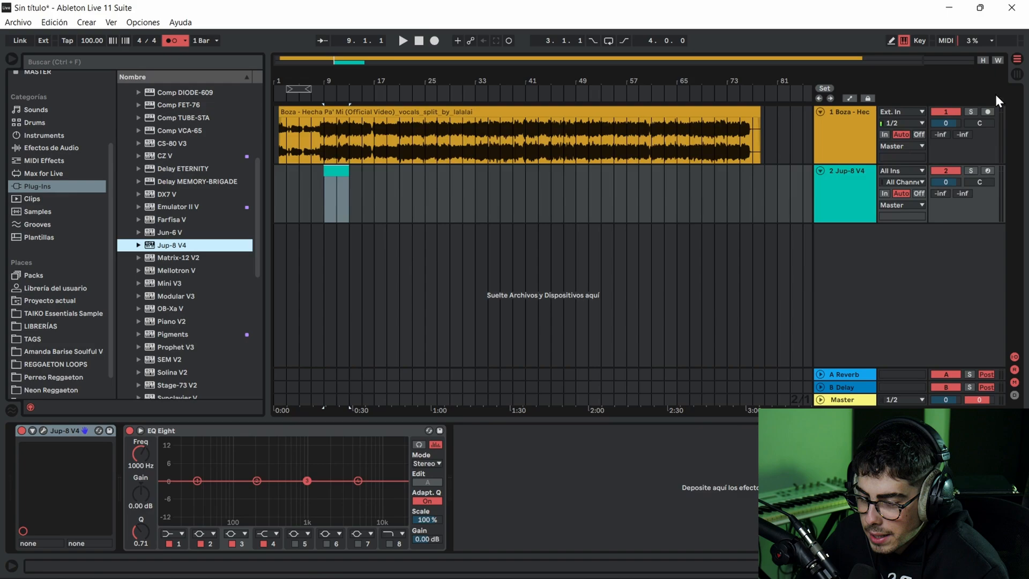
left_click(989, 170)
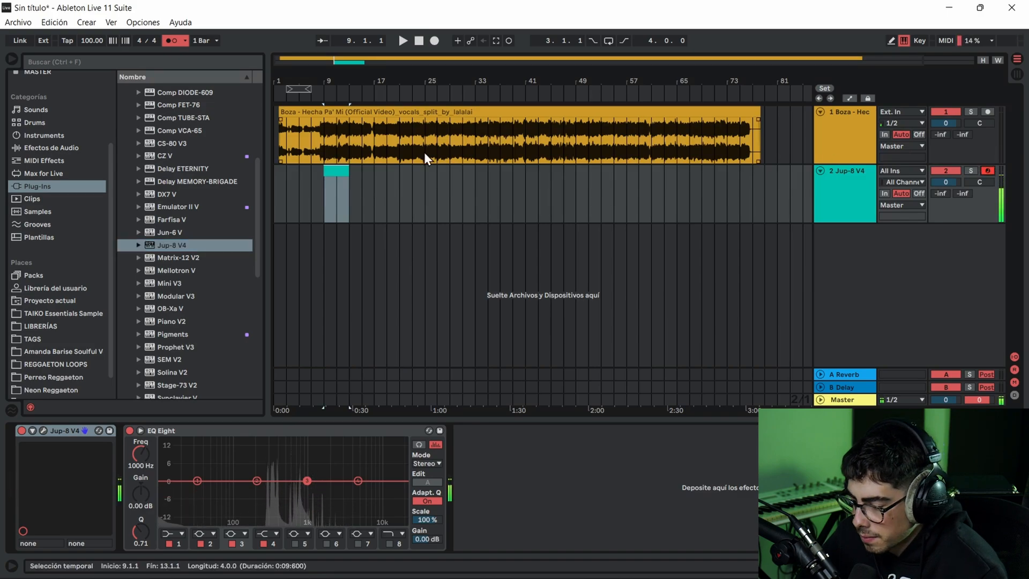
- Audition the following Jup-8 V4 presets with notes in different octaves, select Mellow Roads and close the instrument
left_click(44, 431)
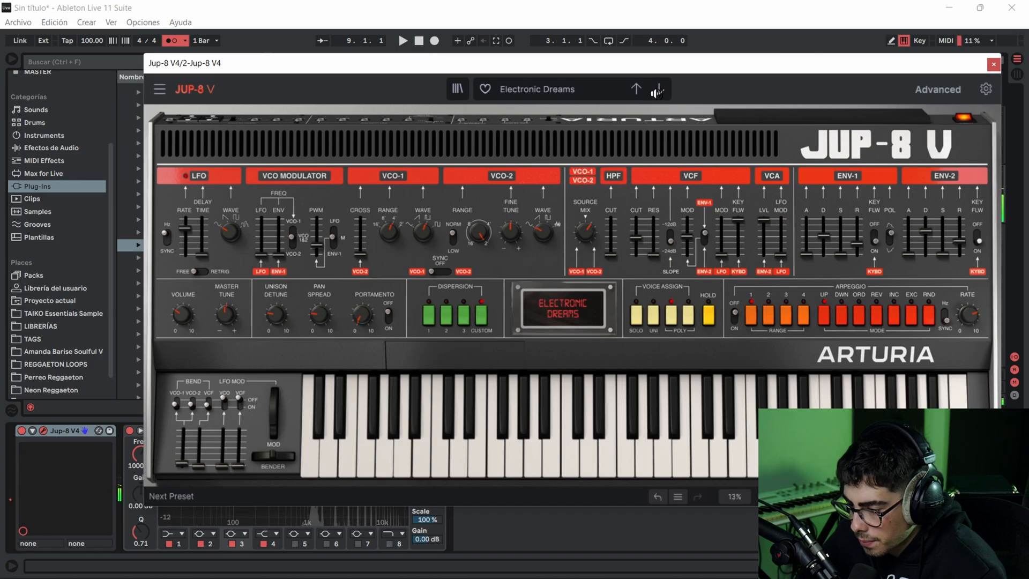
key("z")
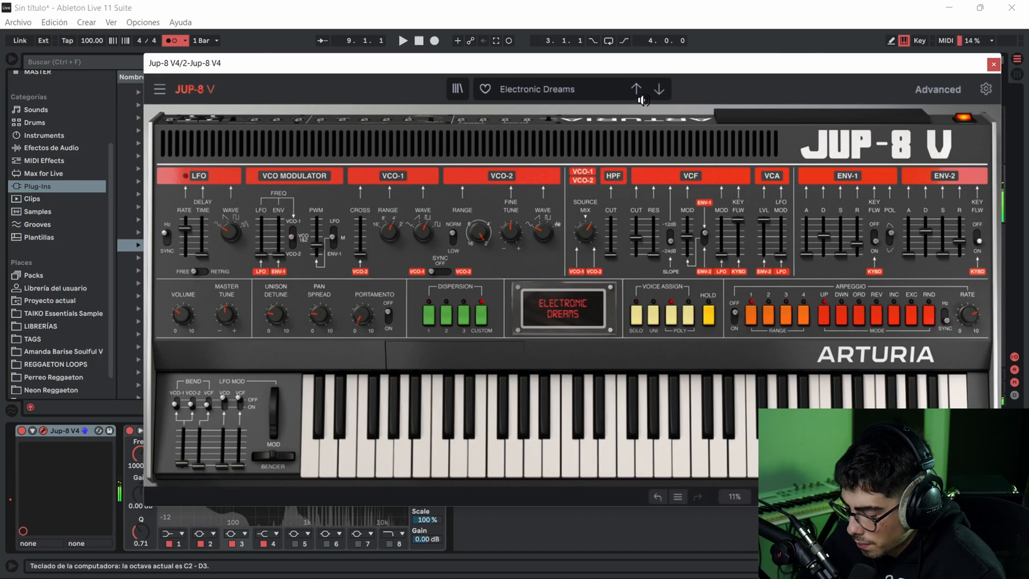
left_click(650, 91)
key("x")
key("x")
key("x")
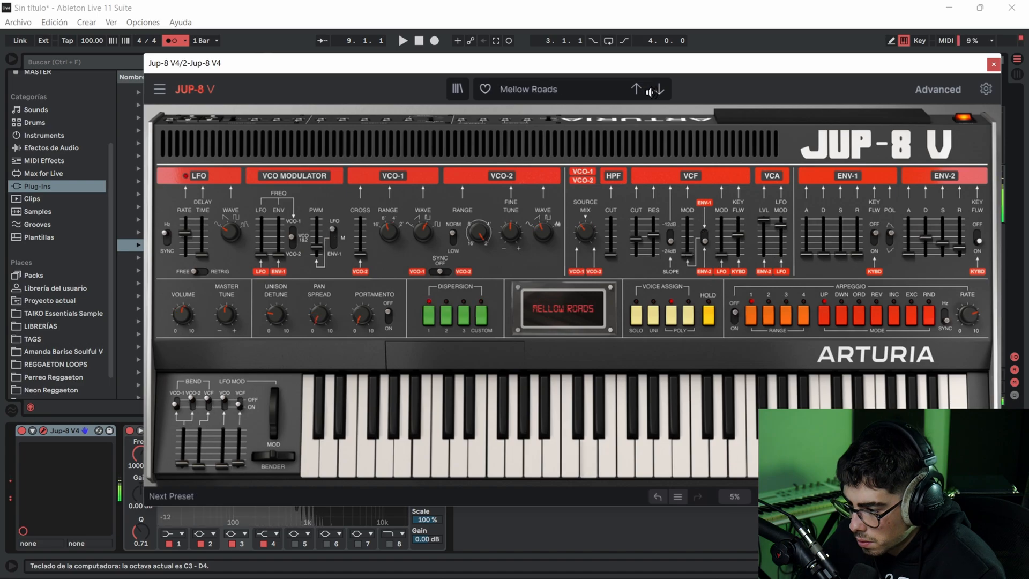
key("d")
key("a")
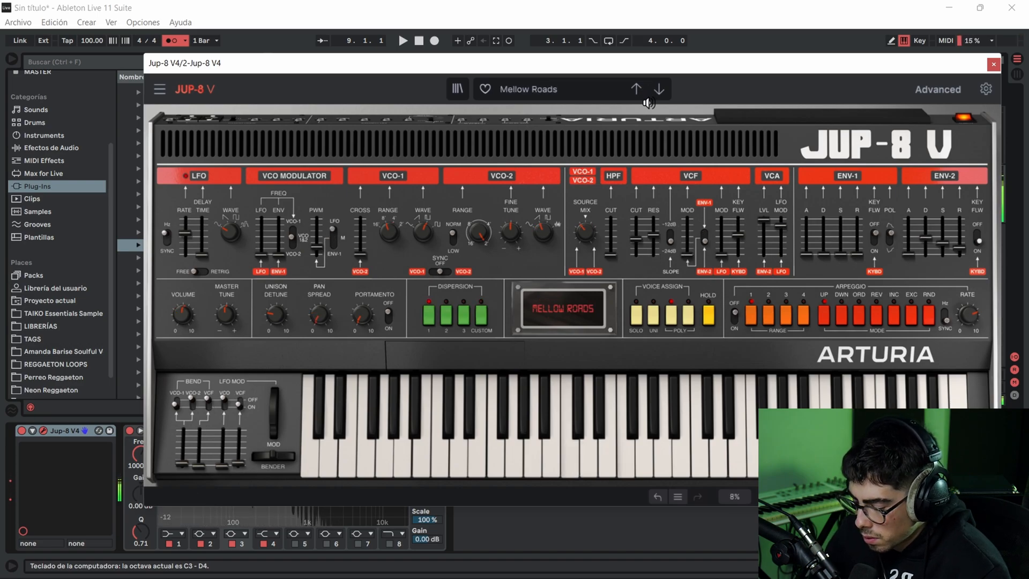
left_click(993, 65)
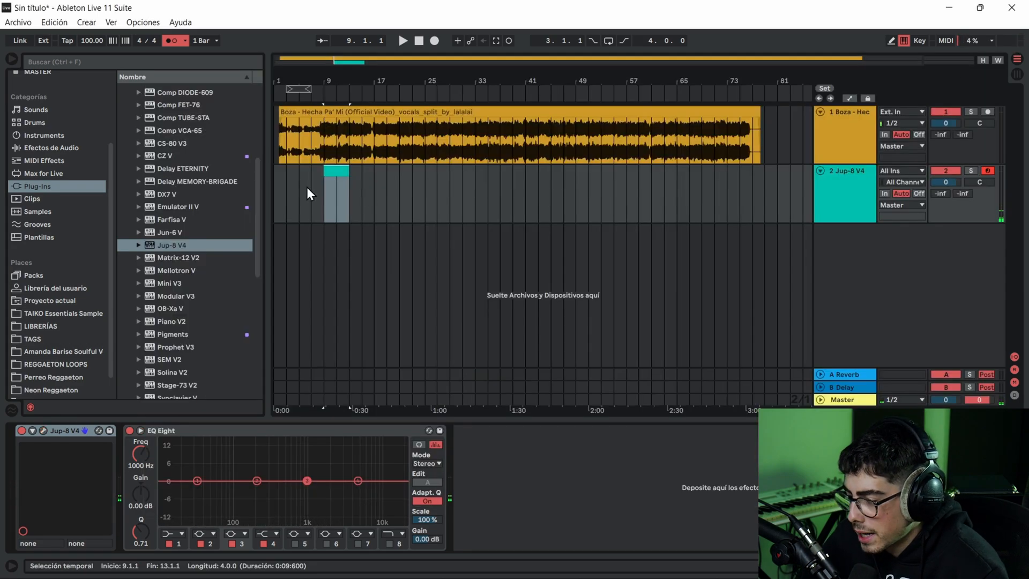
- Open the MIDI clip, play the vocal briefly and preview the notes E4, D#4 and C#4 against it
double_click(340, 167)
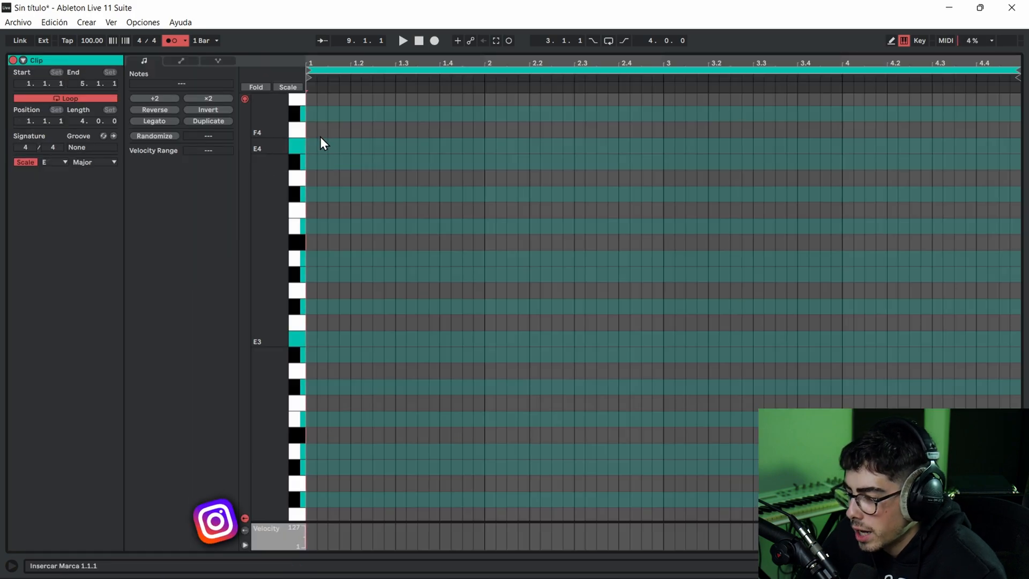
key("space")
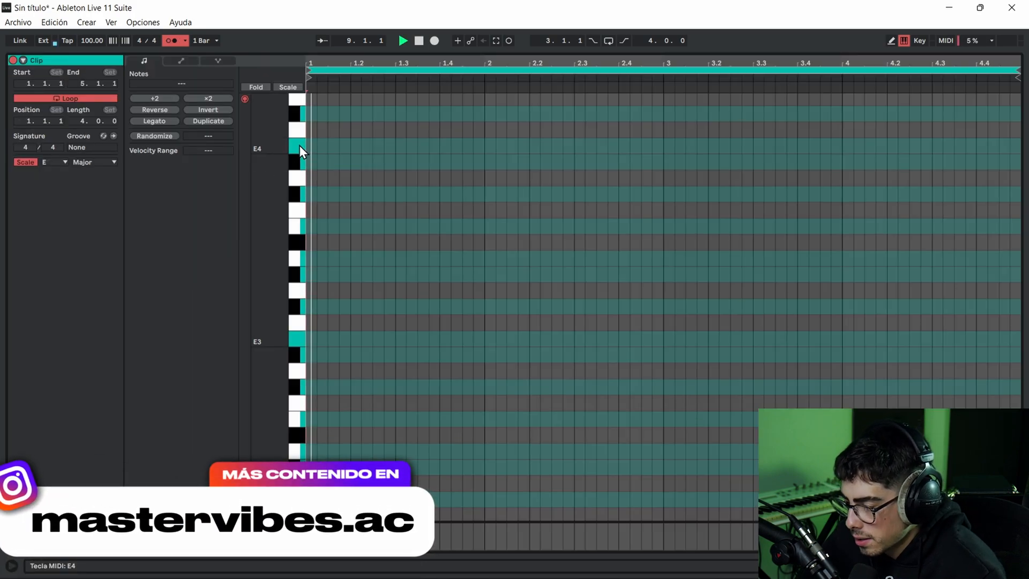
key("space")
left_click(301, 148)
left_click(299, 162)
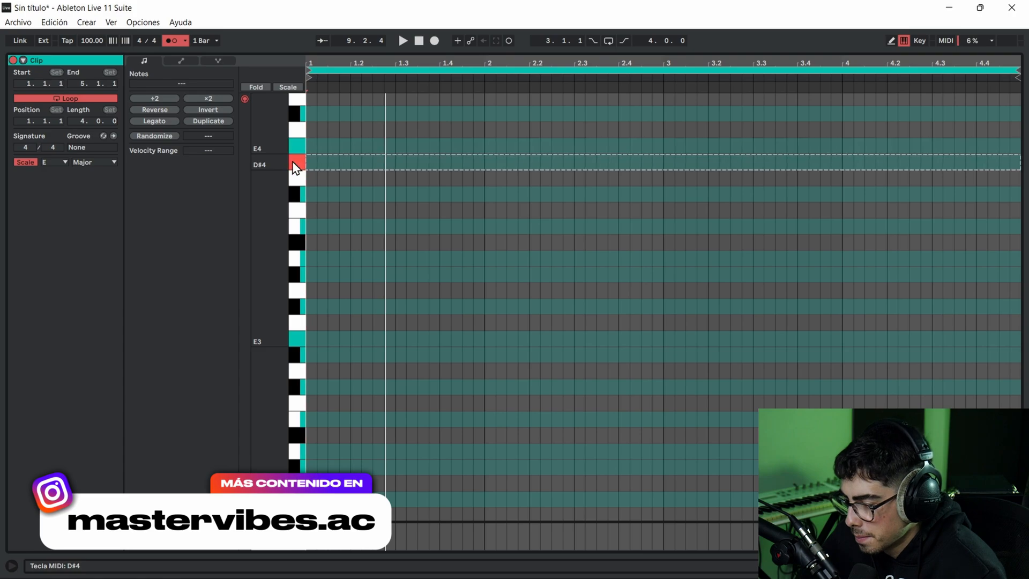
left_click(300, 190)
- Add a one-bar C#4 note in the clip's first bar and play the vocal with it
double_click(314, 195)
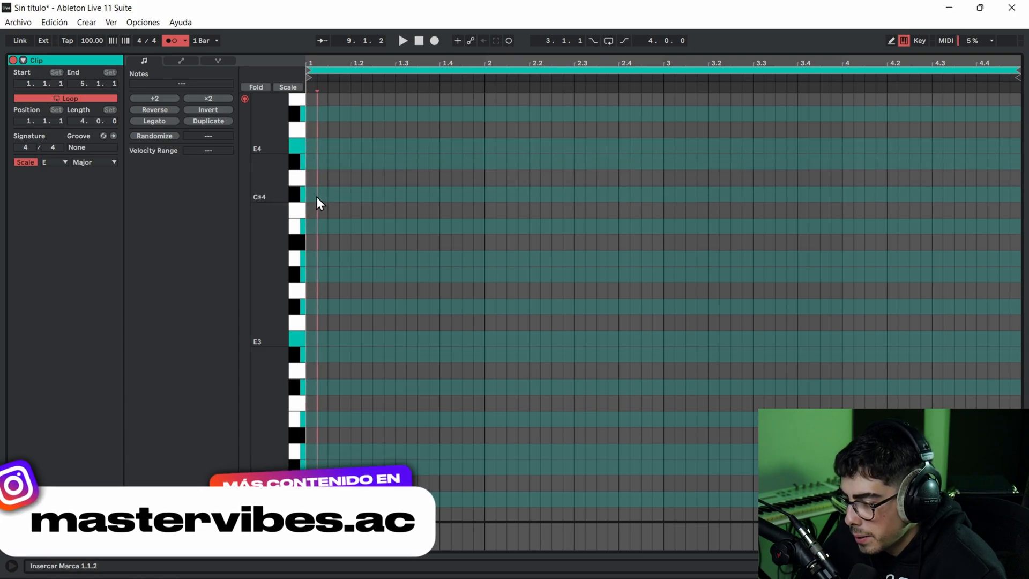
key("space")
left_click_drag(315, 196, 482, 193)
key("space")
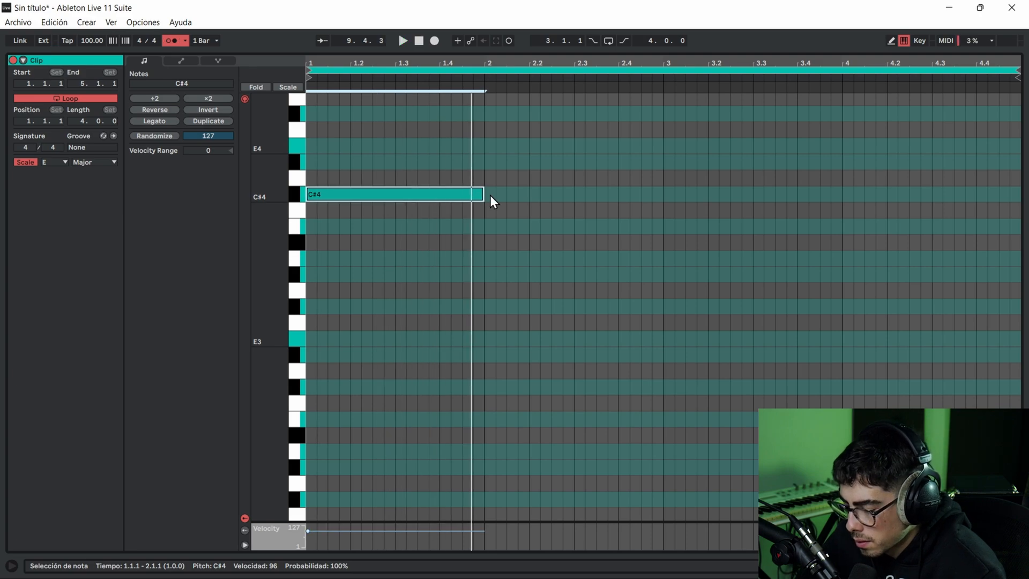
- Duplicate the C#4 note into the second bar and move the copy down two semitones
key("ctrl+d")
key("Down")
key("Down")
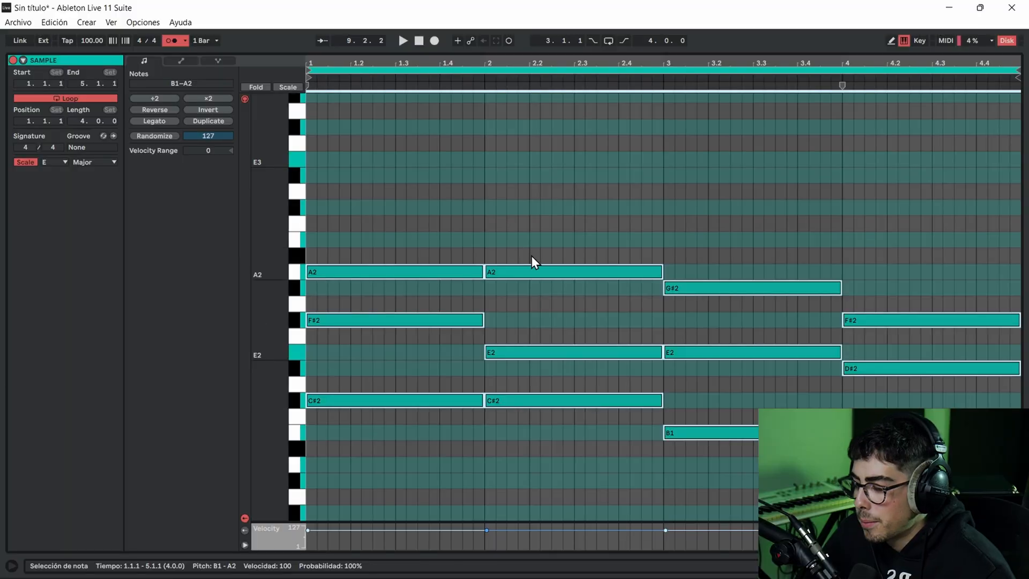
left_click(506, 222)
left_click(492, 218)
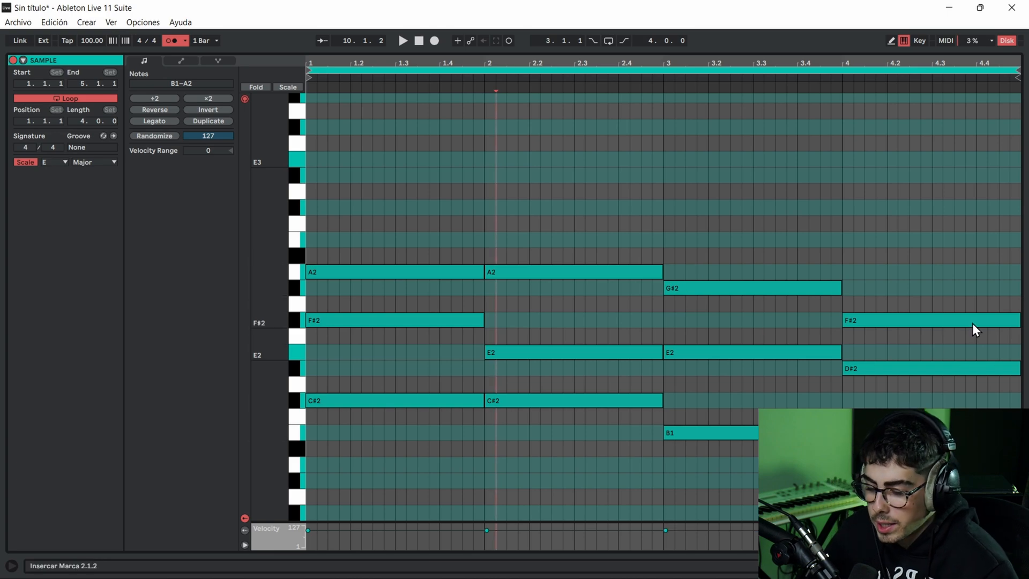
- Play the chord progression in the SAMPLE clip together with the vocal
left_click(844, 196)
key("space")
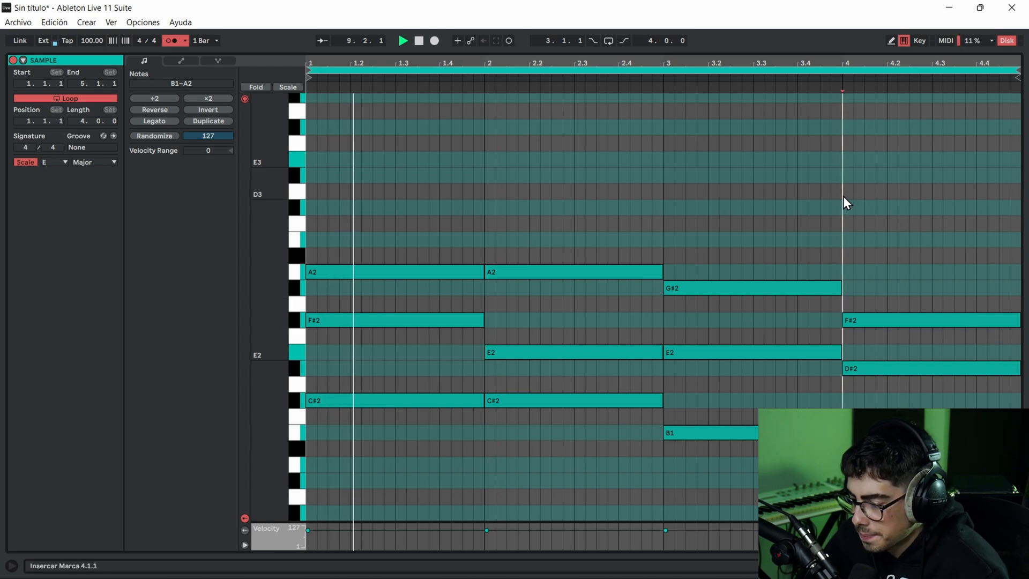
left_click(180, 43)
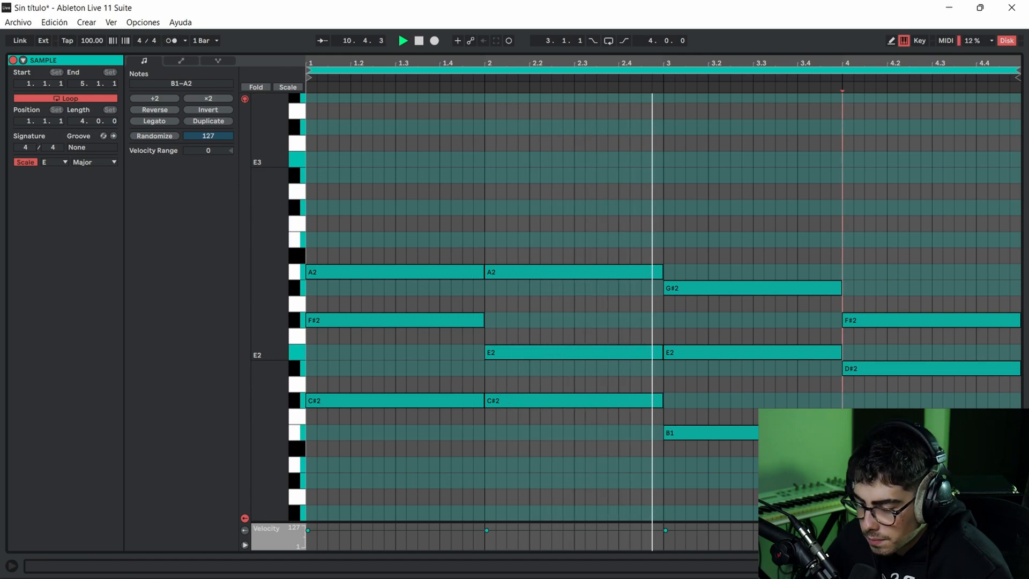
left_click(831, 465)
left_click(843, 465)
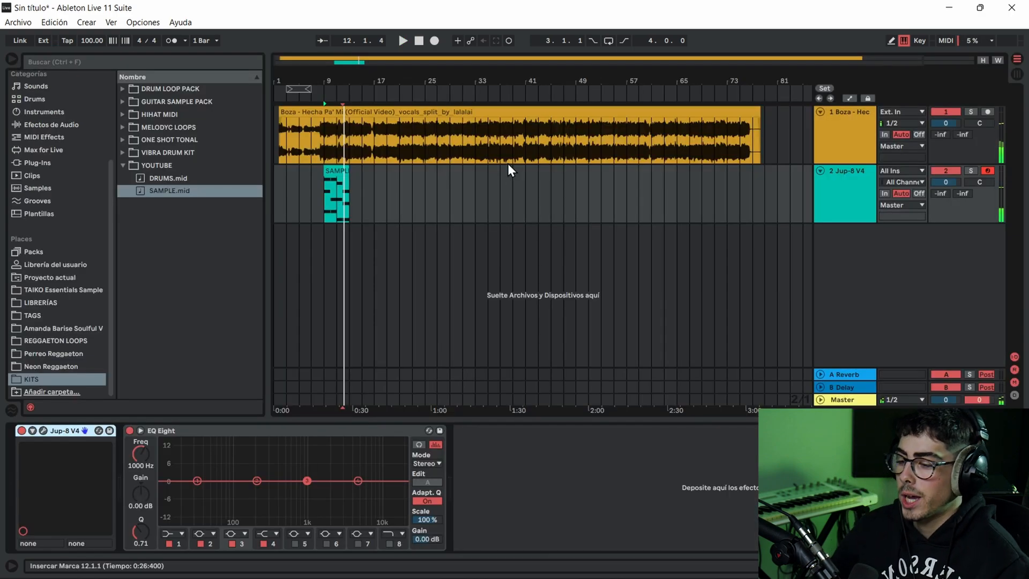
- Open the vocal clip, transpose it to -1 st and audition it from about bar 7
double_click(504, 123)
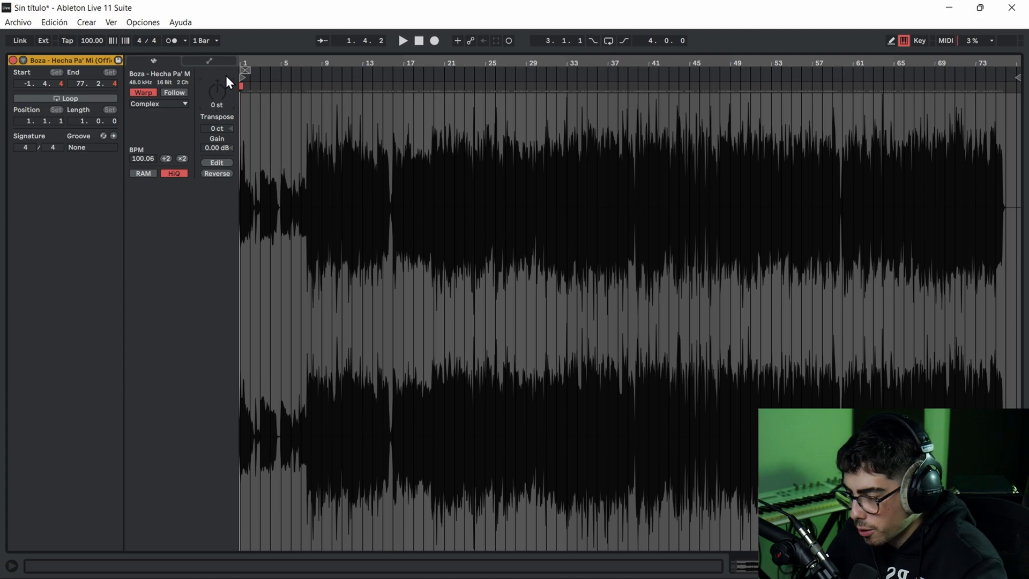
key("space")
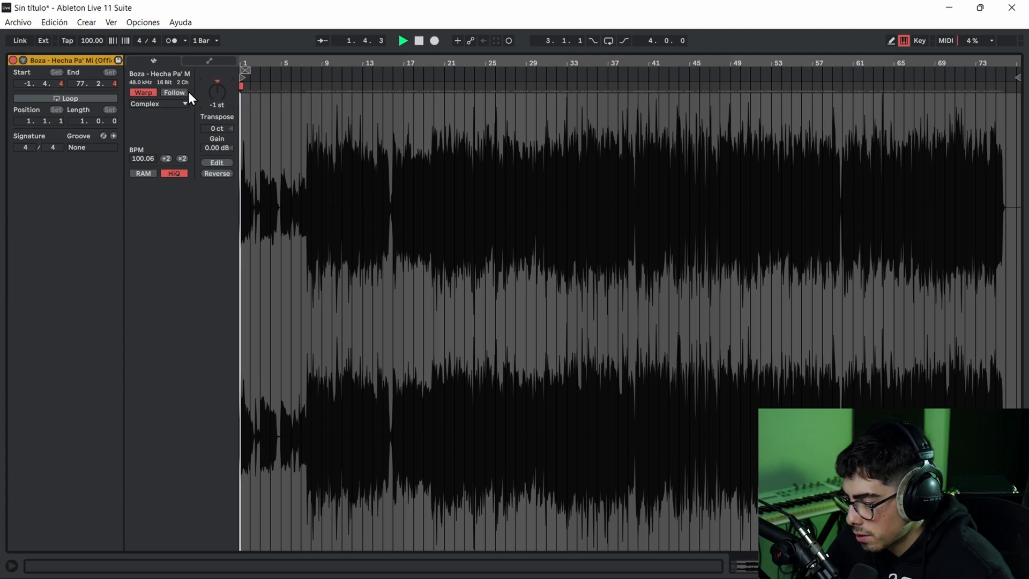
left_click(299, 82)
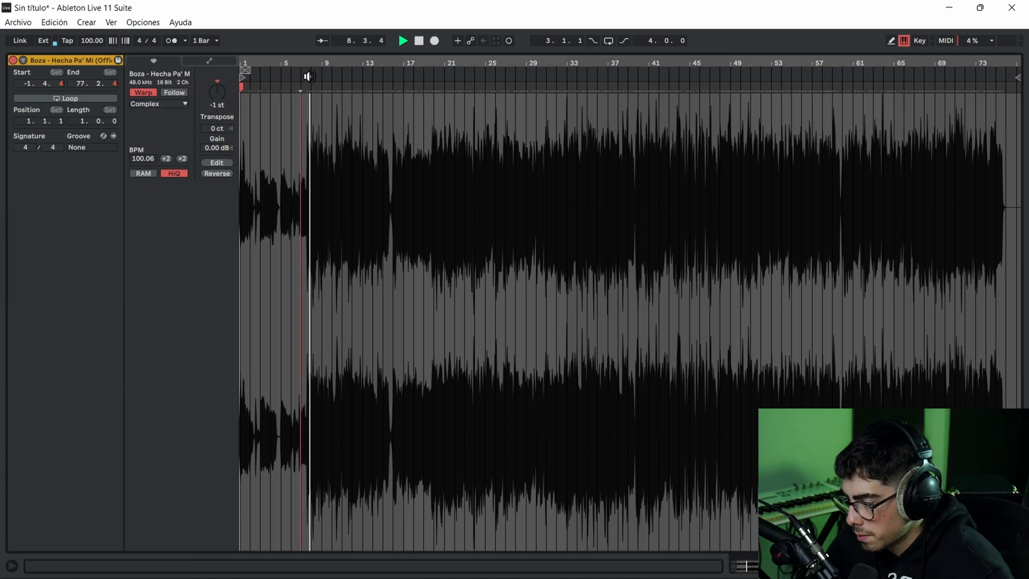
key("space")
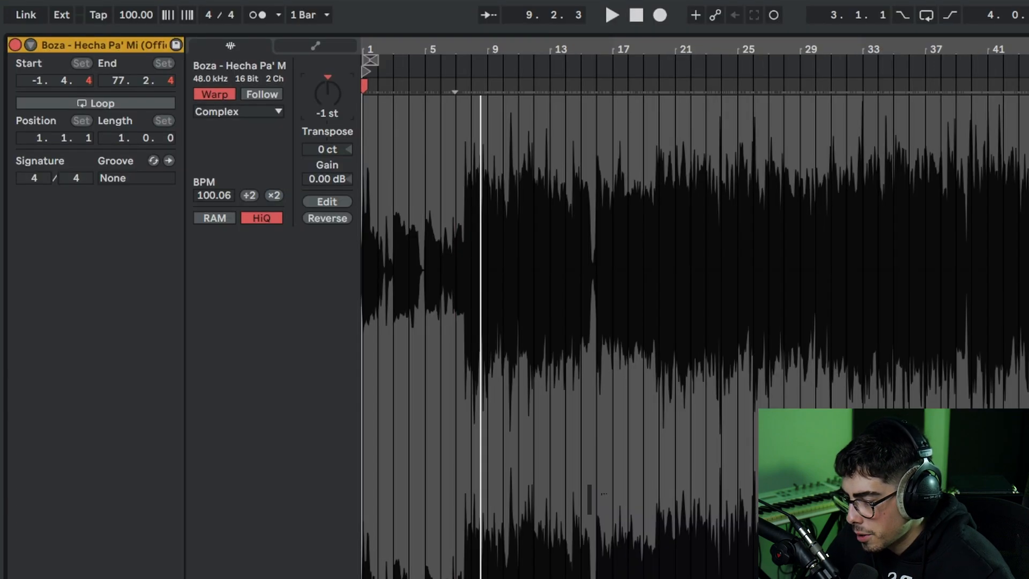
- Raise the vocal clip's transposition to 12 st and audition the vocal from about bar 7
left_click(221, 87)
key("Up")
key("Up")
key("Up")
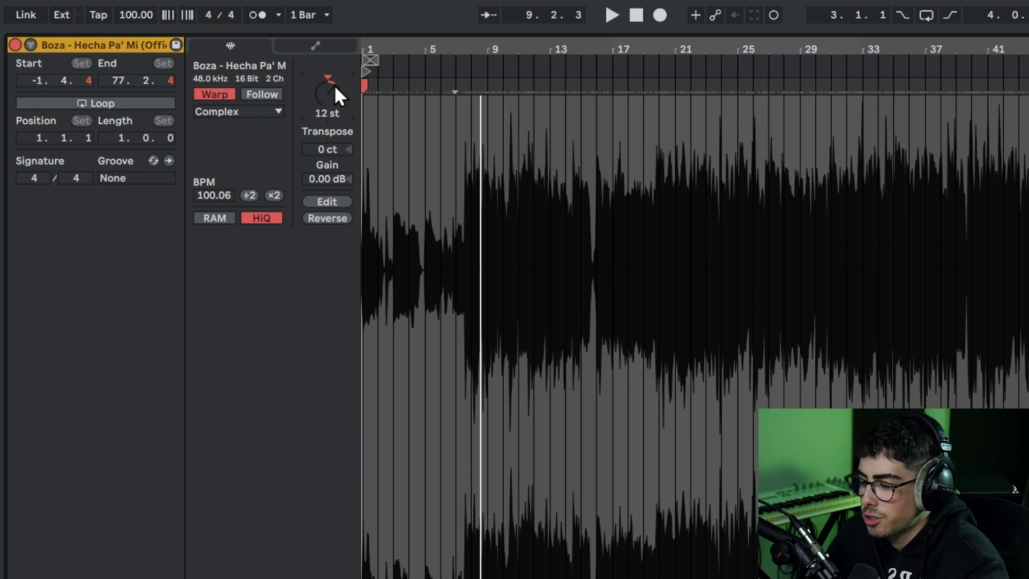
key("space")
key("space")
left_click(456, 66)
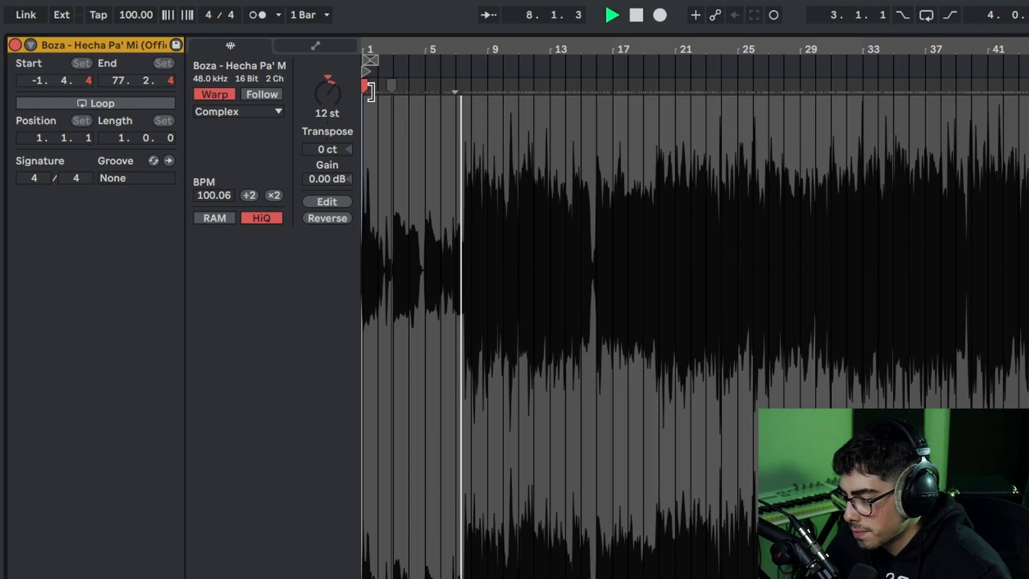
left_click(339, 98)
key("space")
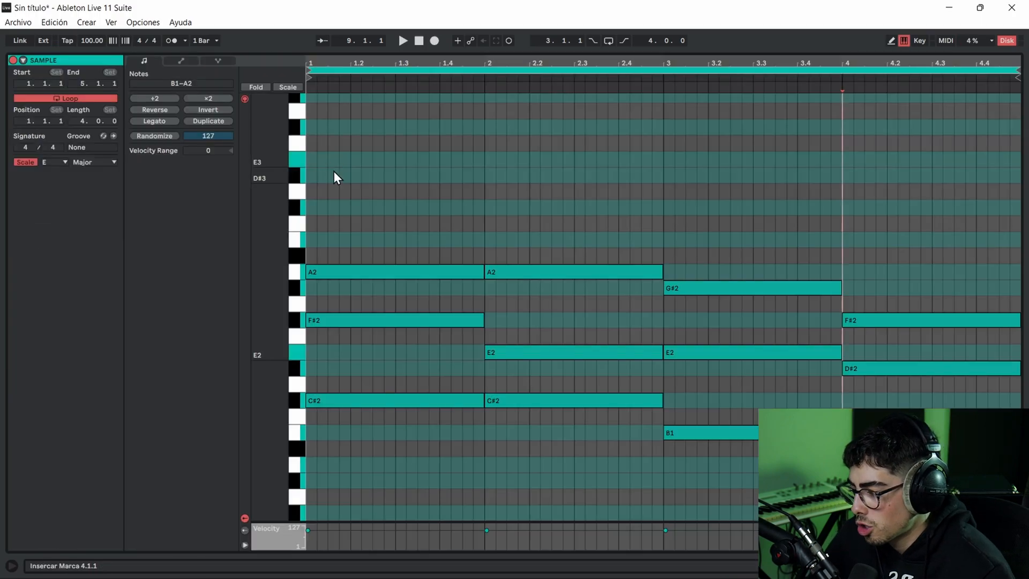
- Open the SAMPLE MIDI clip, move all its notes up one semitone and turn off its scale setting
left_click_drag(338, 179, 1023, 445)
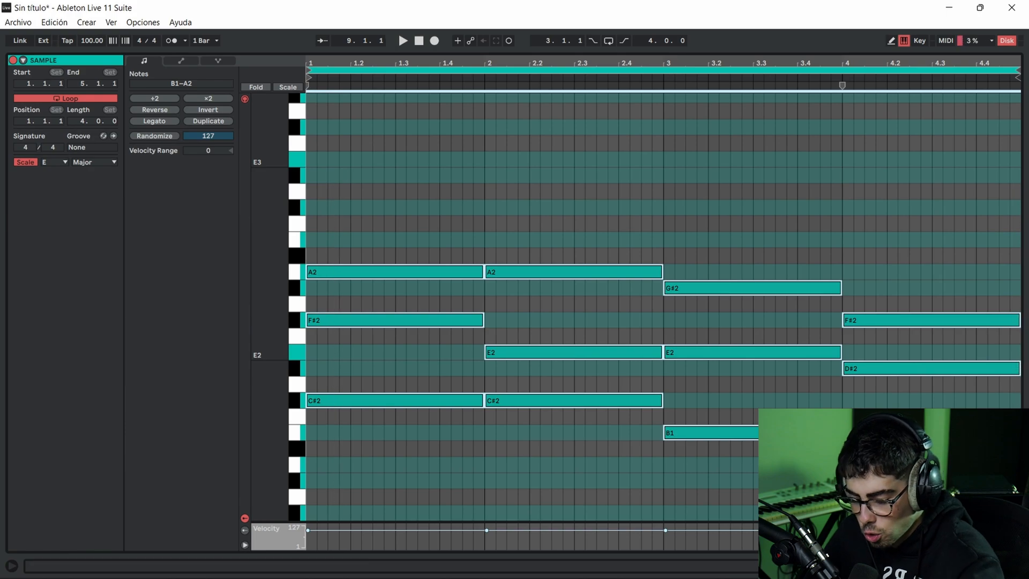
key("Up")
left_click(4, 123)
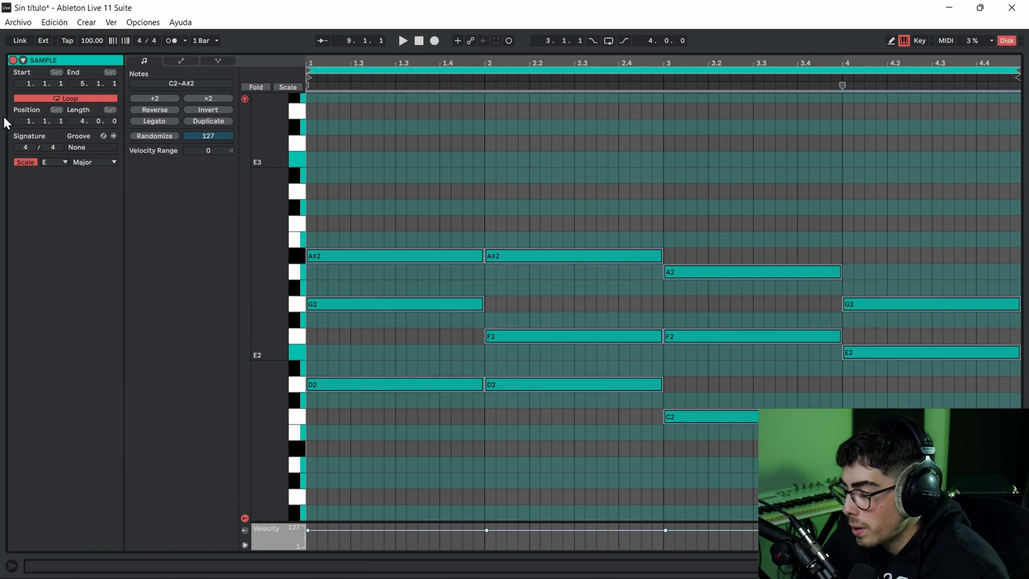
left_click(35, 162)
left_click(474, 213)
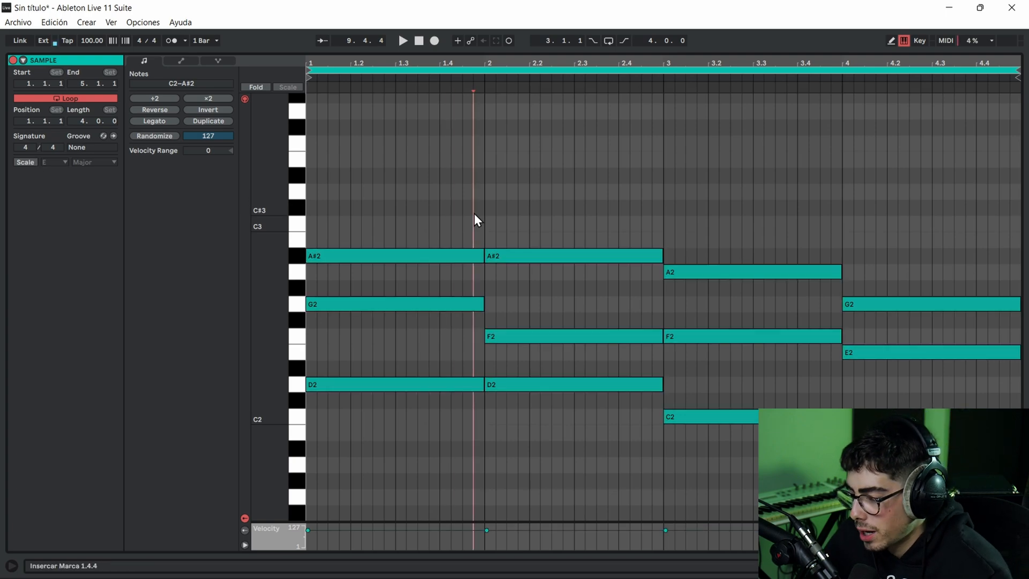
- Play the transposed SAMPLE chords against the vocal through all four bars
key("space")
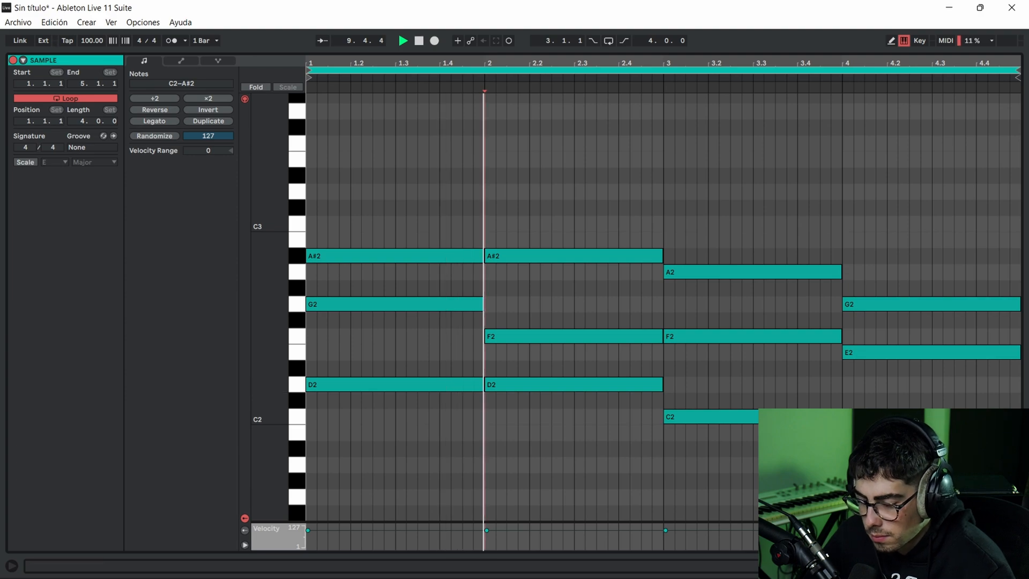
left_click(662, 149)
left_click(731, 188)
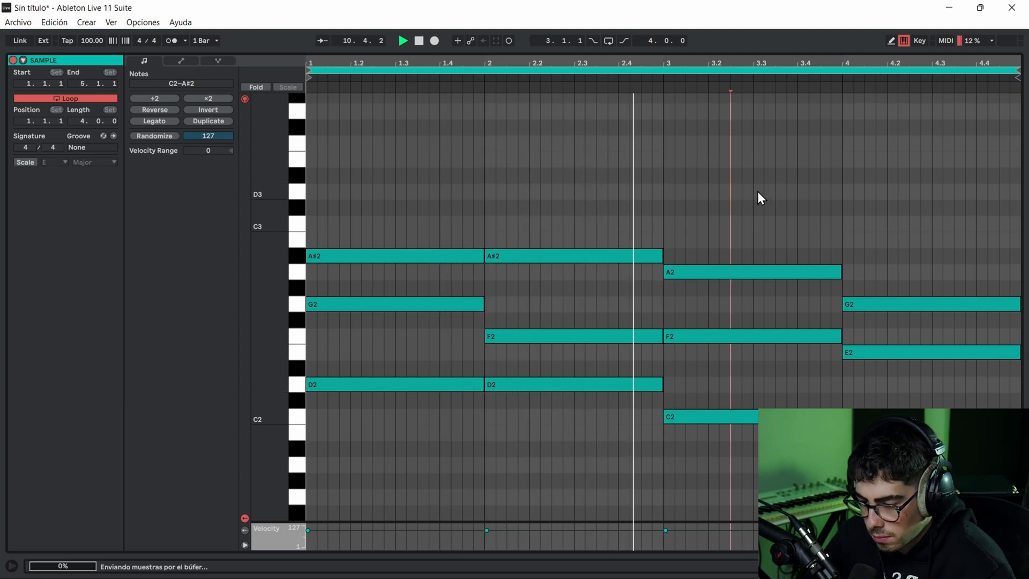
left_click(774, 185)
left_click(750, 172)
left_click(854, 193)
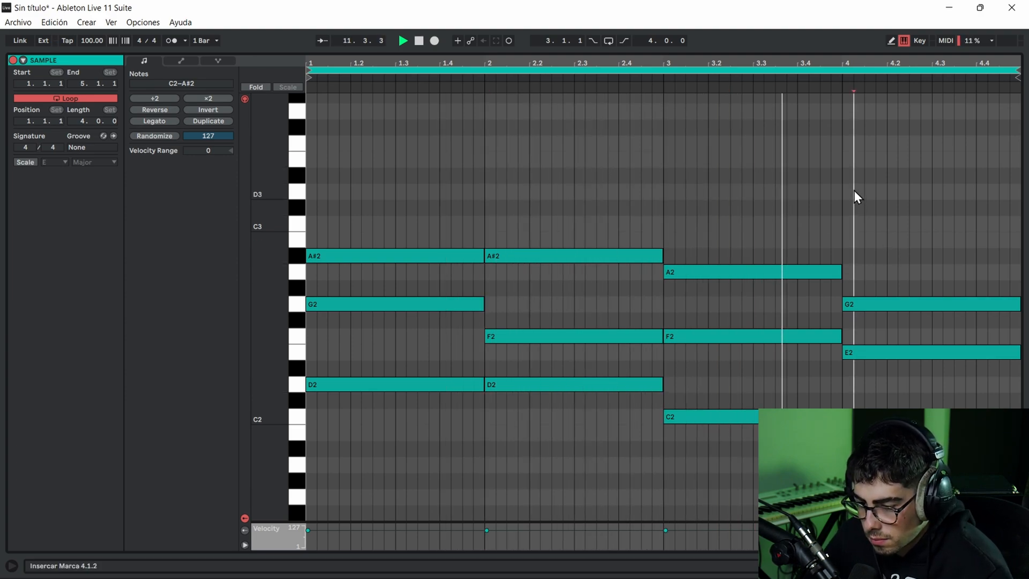
left_click(840, 164)
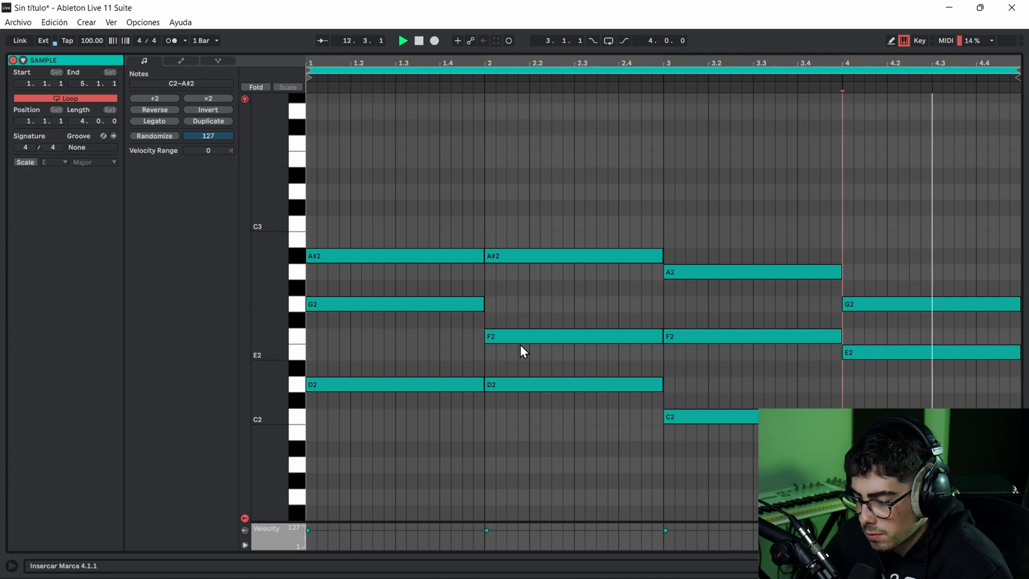
left_click(837, 381)
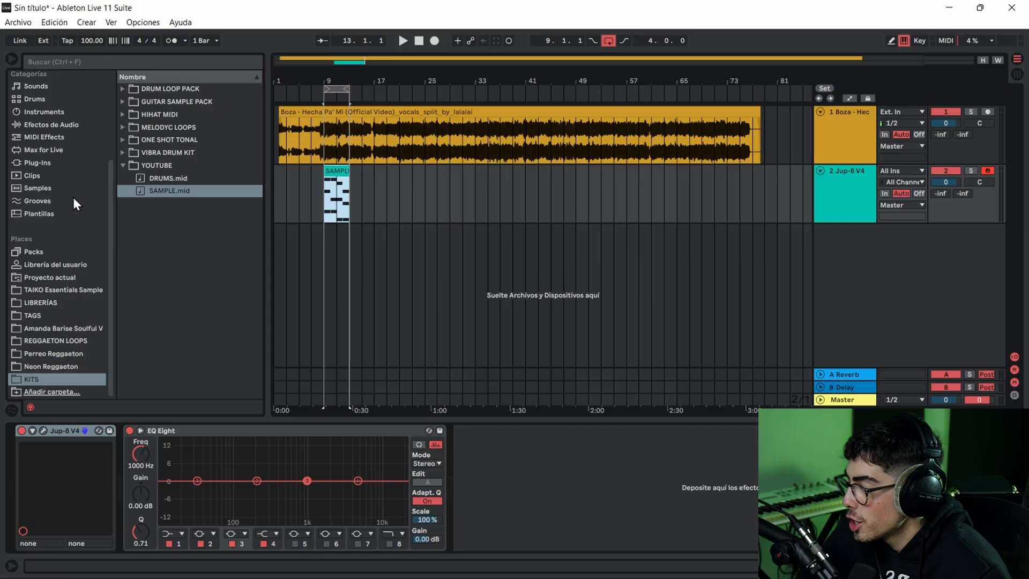
- Search the browser's instruments for MARIMBA, replace Jup-8 V4 on the chord track with Basic Bright Marimba.adg and play it
left_click(59, 189)
left_click(109, 64)
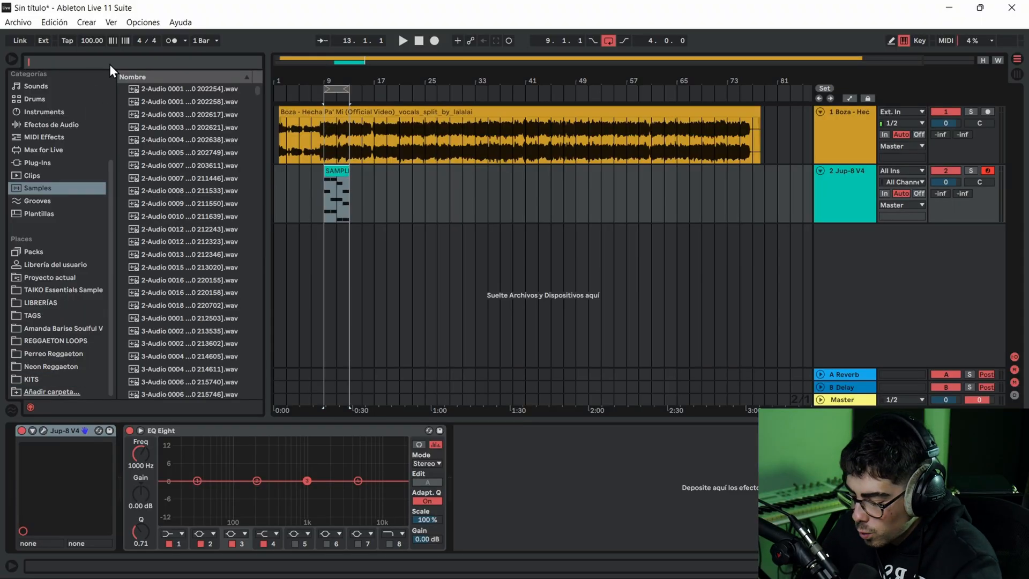
type("MARIMBA")
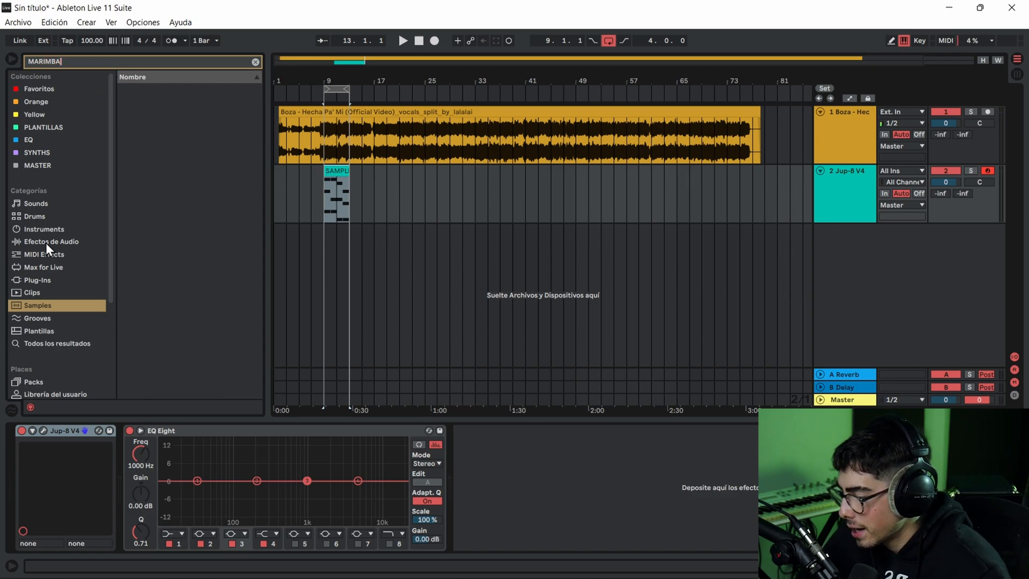
left_click(38, 230)
left_click(122, 89)
left_click(139, 102)
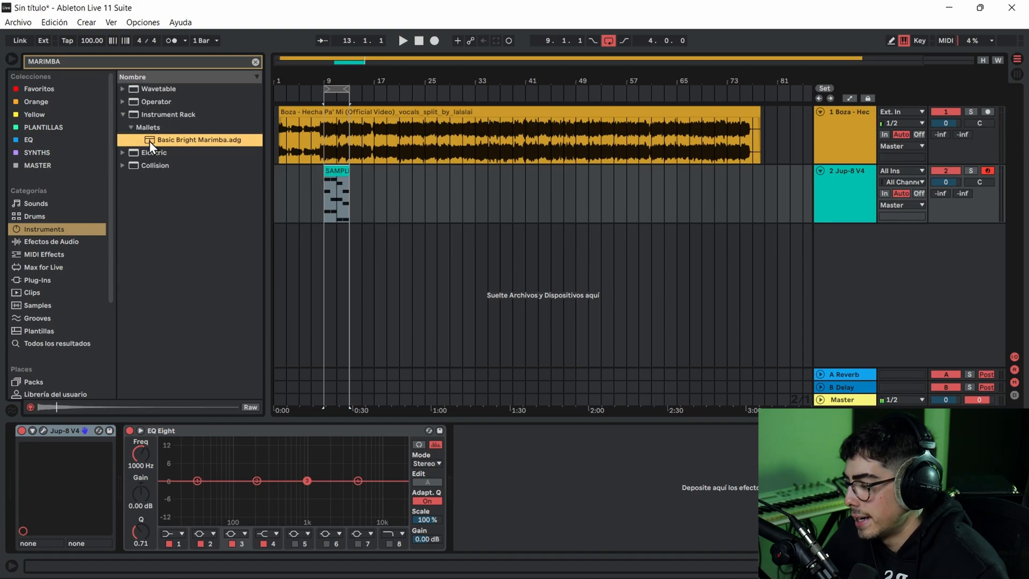
left_click_drag(149, 141, 335, 172)
key("space")
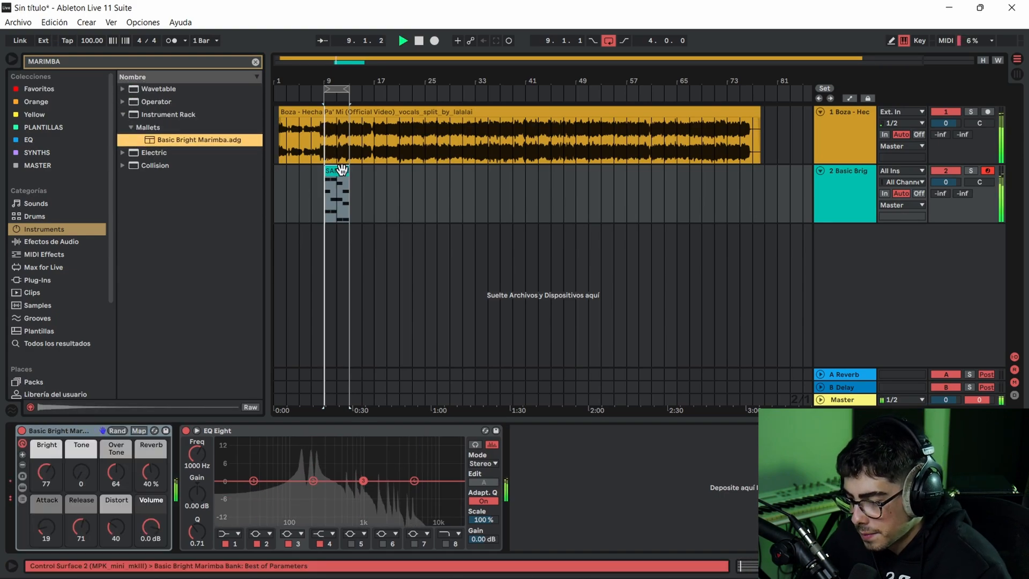
- Open the SAMPLE clip, raise all its notes one octave and audition the start with the marimba
double_click(338, 193)
key("space")
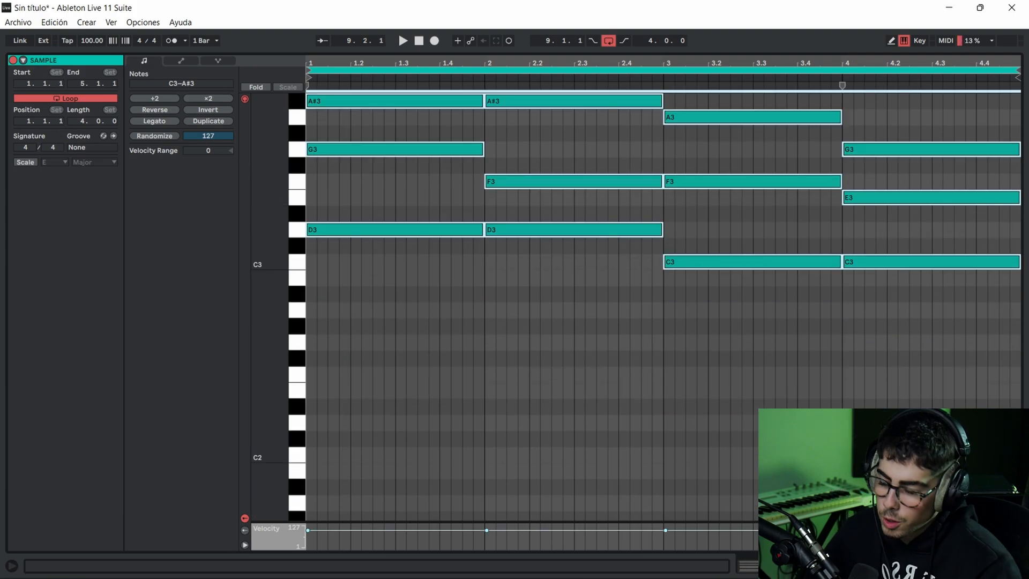
scroll(482, 265, "up", 3)
key("space")
key("space")
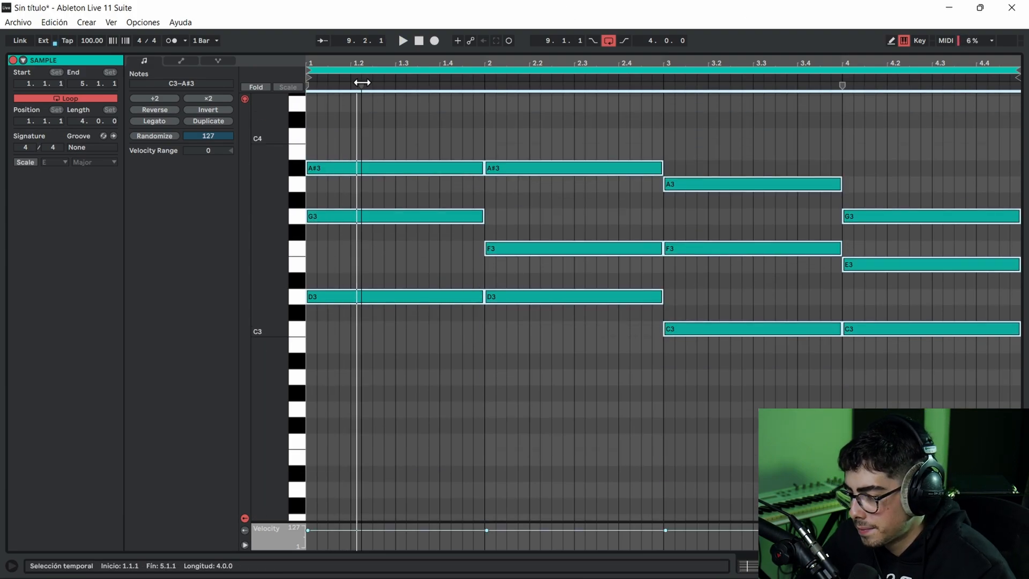
key("space")
key("space")
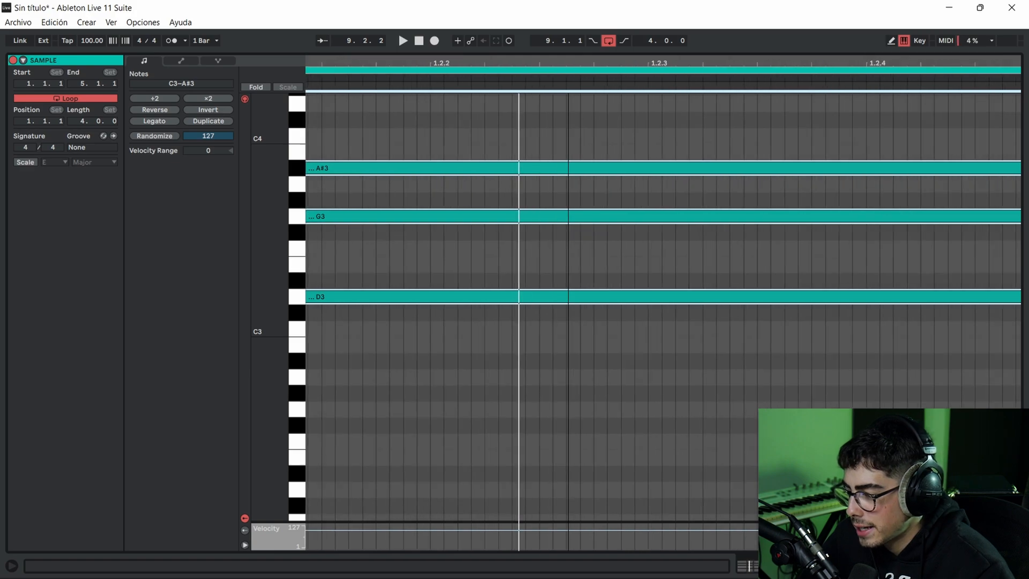
- Keep the narrow (Estrecha) adaptive grid and slightly delay the starts of the first bar's G3 and A#3 notes
right_click(391, 477)
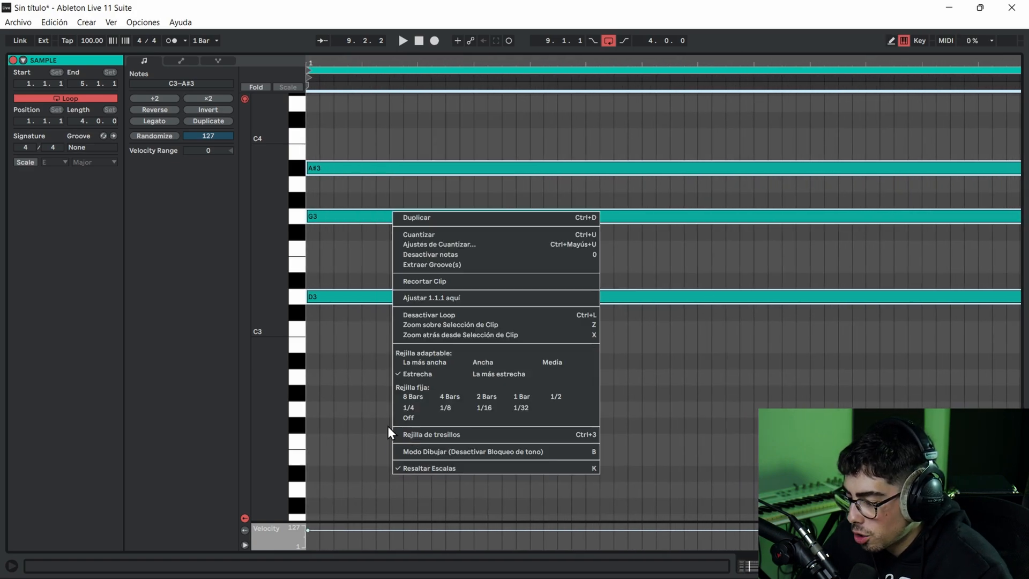
left_click(412, 371)
left_click(333, 156)
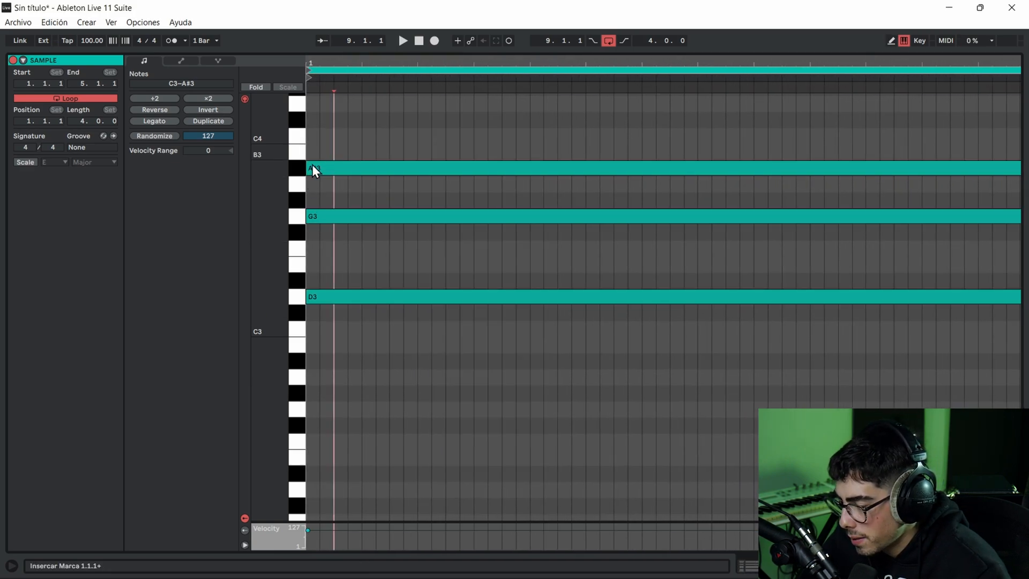
left_click_drag(307, 167, 348, 168)
left_click_drag(307, 217, 350, 228)
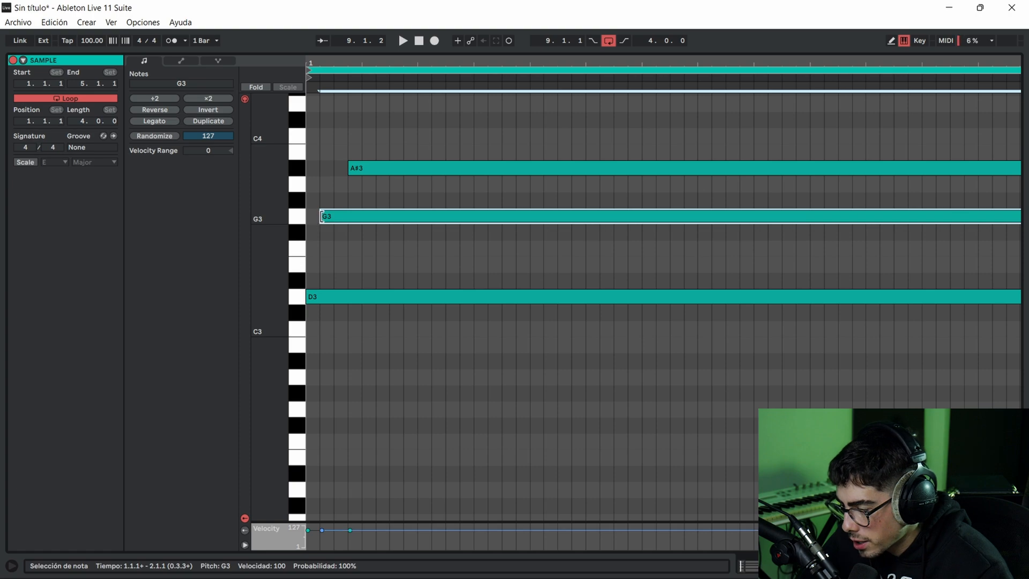
mouse_move(322, 216)
left_mouse_down()
mouse_move(432, 168)
mouse_move(475, 168)
left_mouse_up()
- Lower the vocal track's volume to -6.5 dB, solo the marimba track and play the chords
key("space")
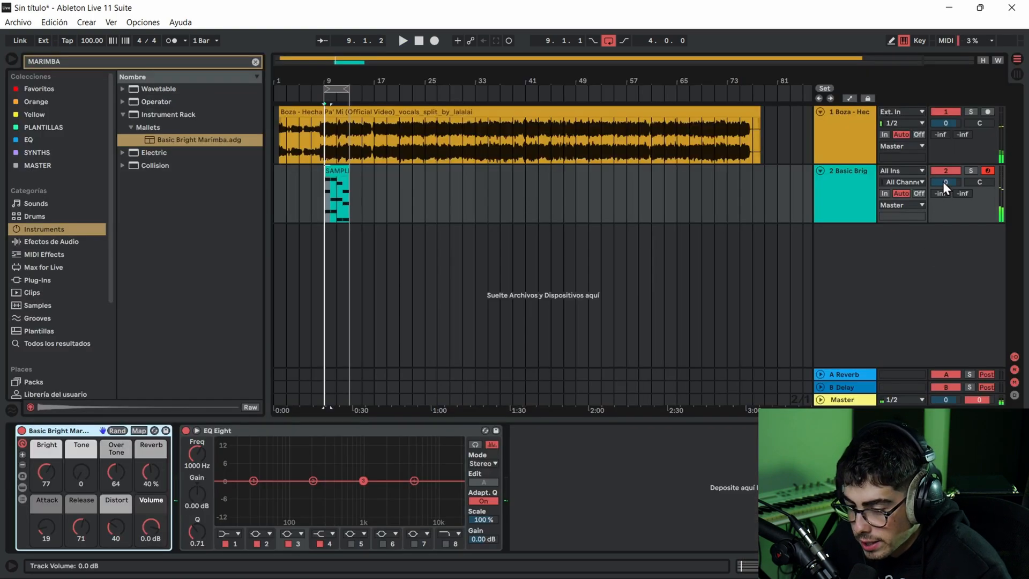
left_click(969, 171)
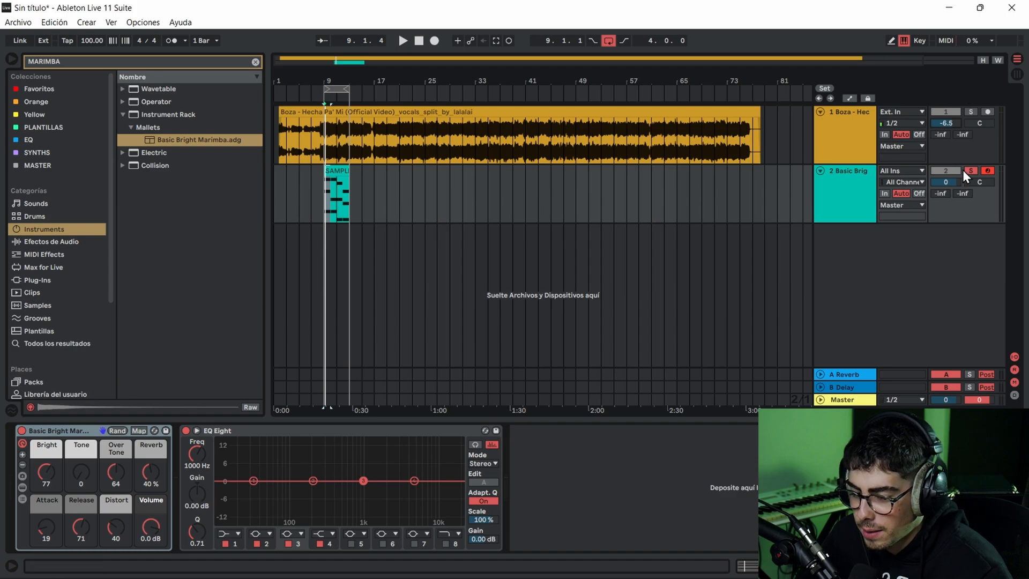
key("space")
- Delay the starts of the second bar's A#3 and F3 notes, with A#3 entering before F3, and play the chord
double_click(341, 172)
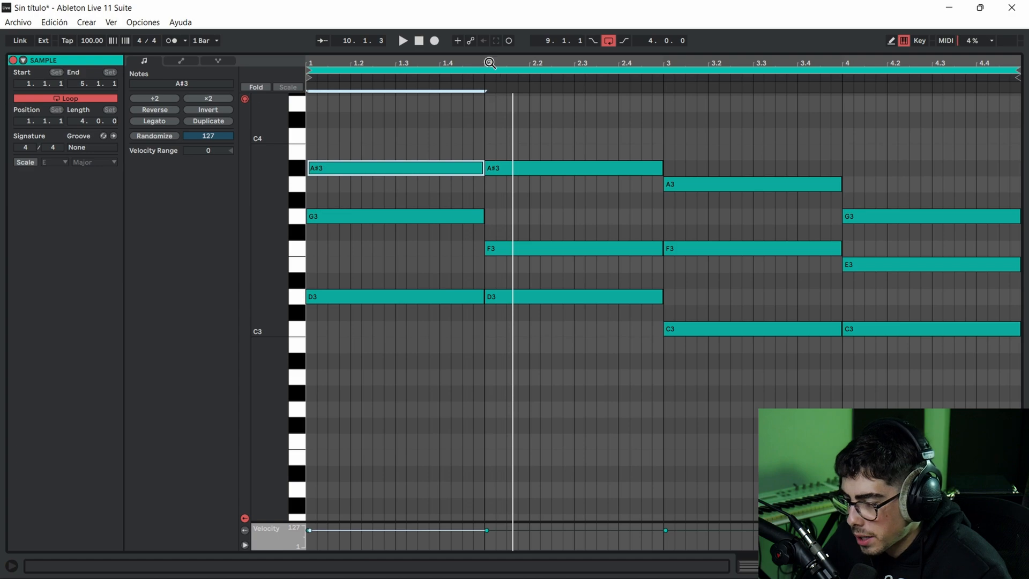
left_click_drag(489, 63, 573, 175)
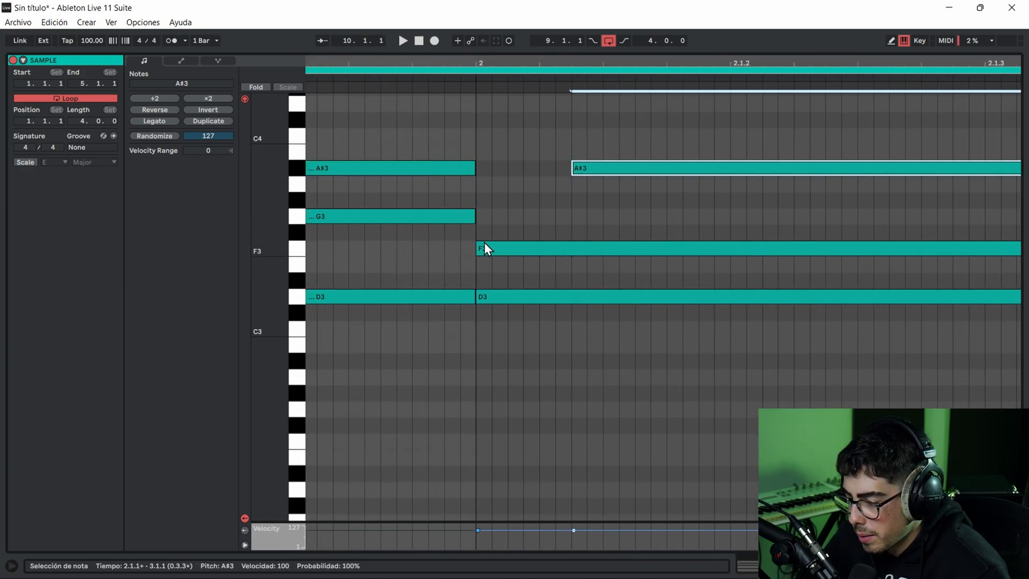
left_click_drag(475, 250, 558, 248)
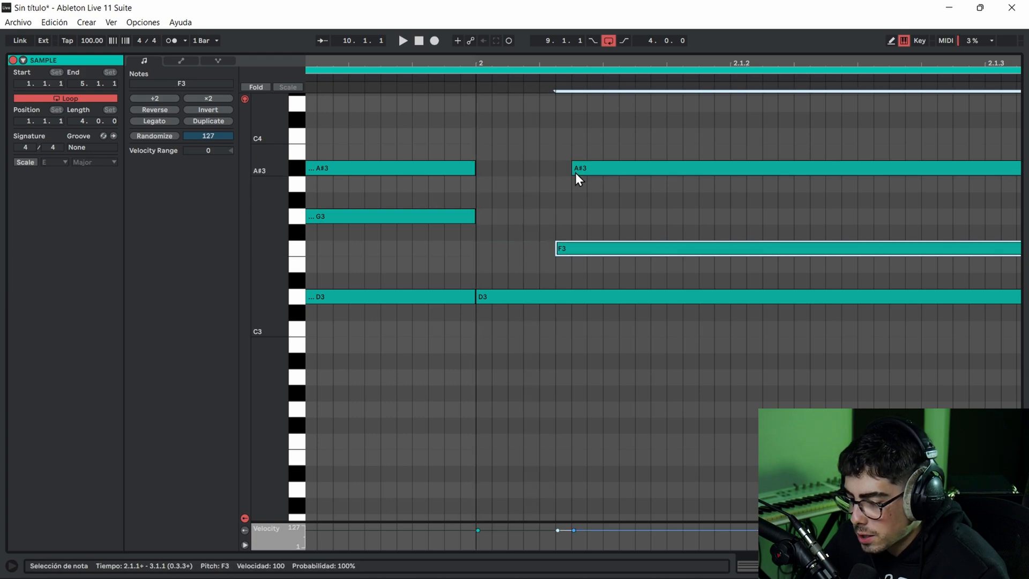
left_click_drag(576, 170, 494, 170)
key("space")
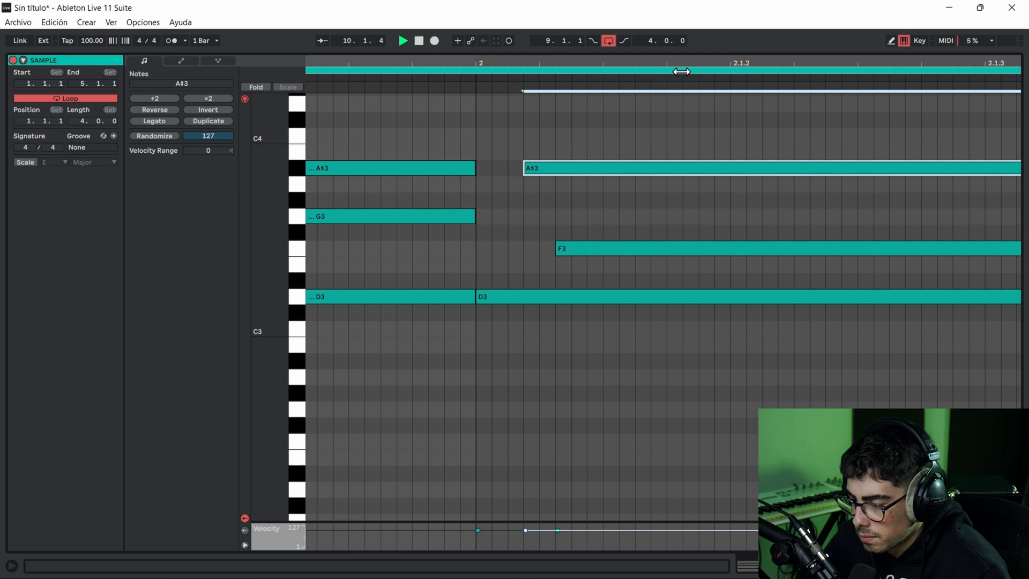
key("space")
- Delay the starts of the third bar's A3 and C3 notes, with C3 entering before A3, and play the chord
left_click_drag(998, 58, 222, 36)
left_click(890, 70)
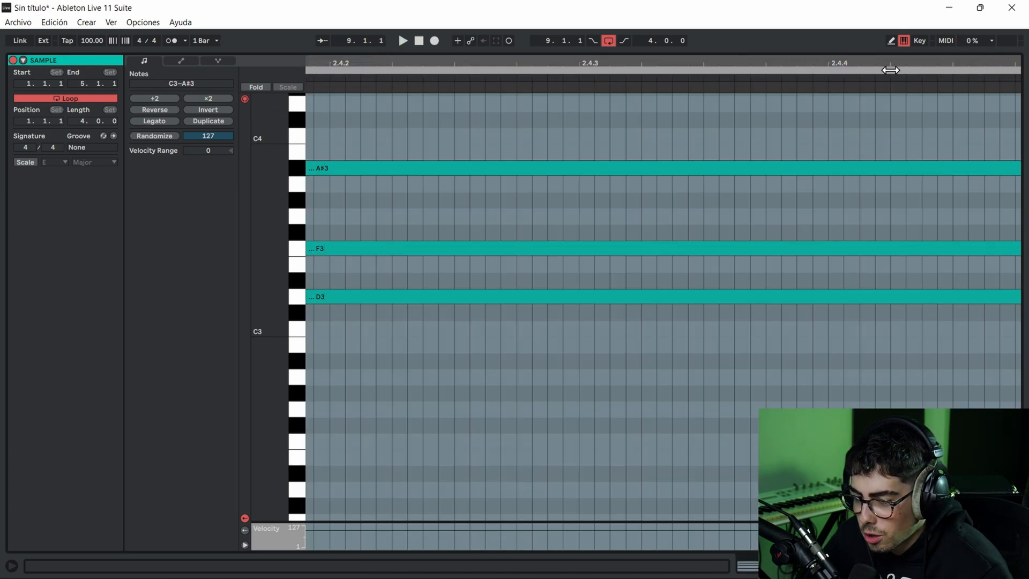
key("space")
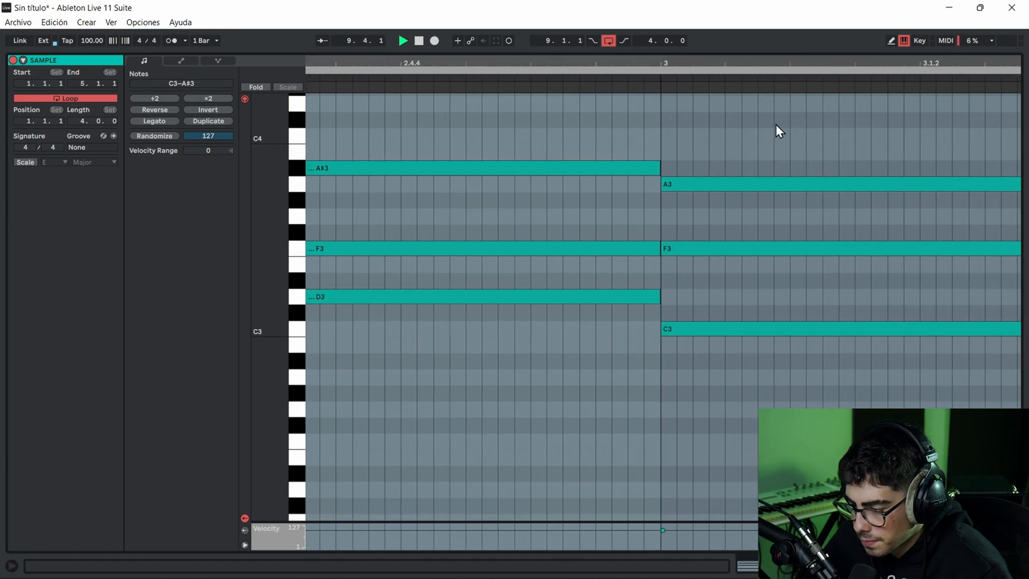
left_click(742, 154)
left_click_drag(670, 182, 806, 183)
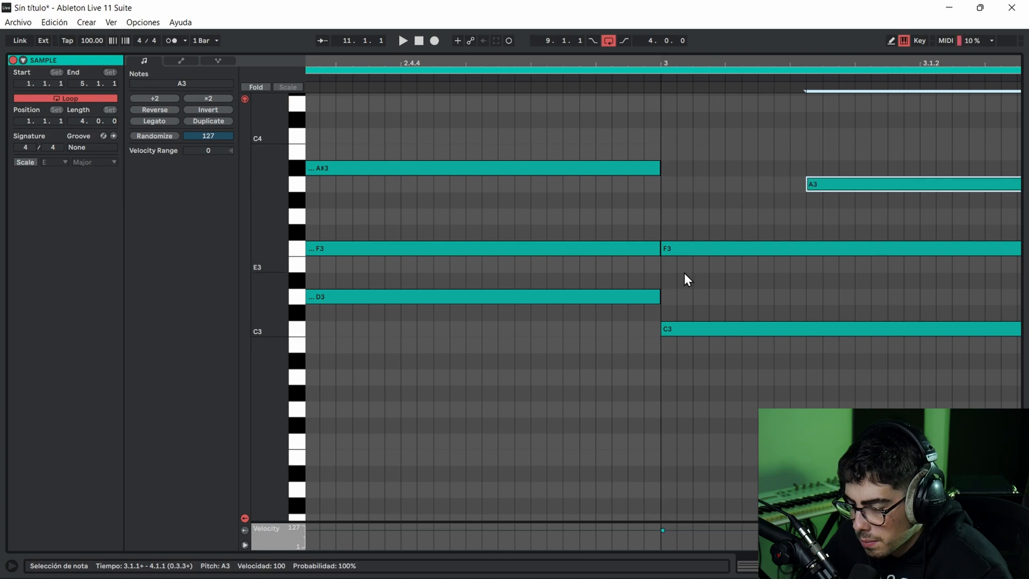
left_click_drag(663, 331, 758, 329)
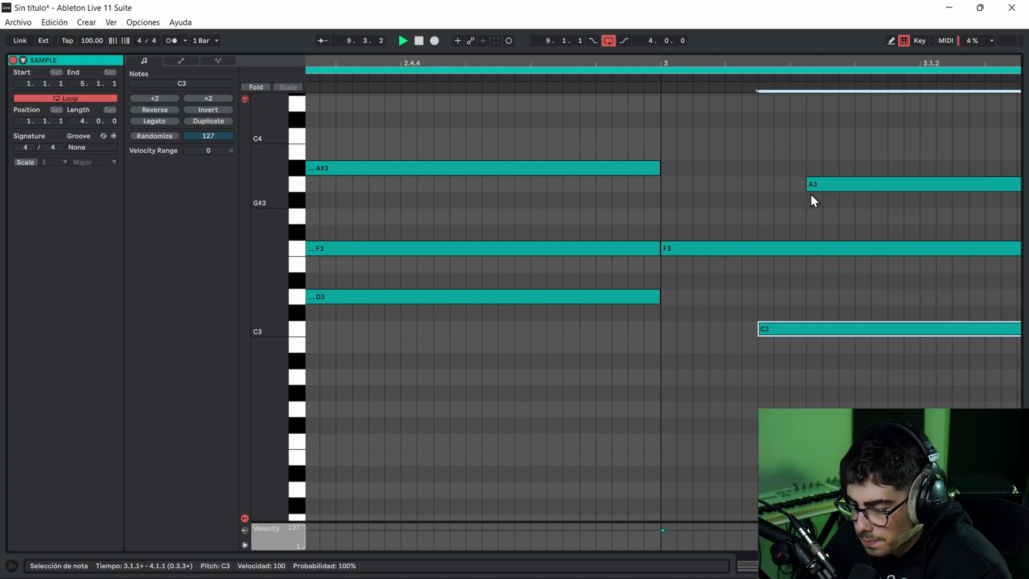
left_click_drag(807, 183, 774, 184)
left_click_drag(760, 331, 745, 328)
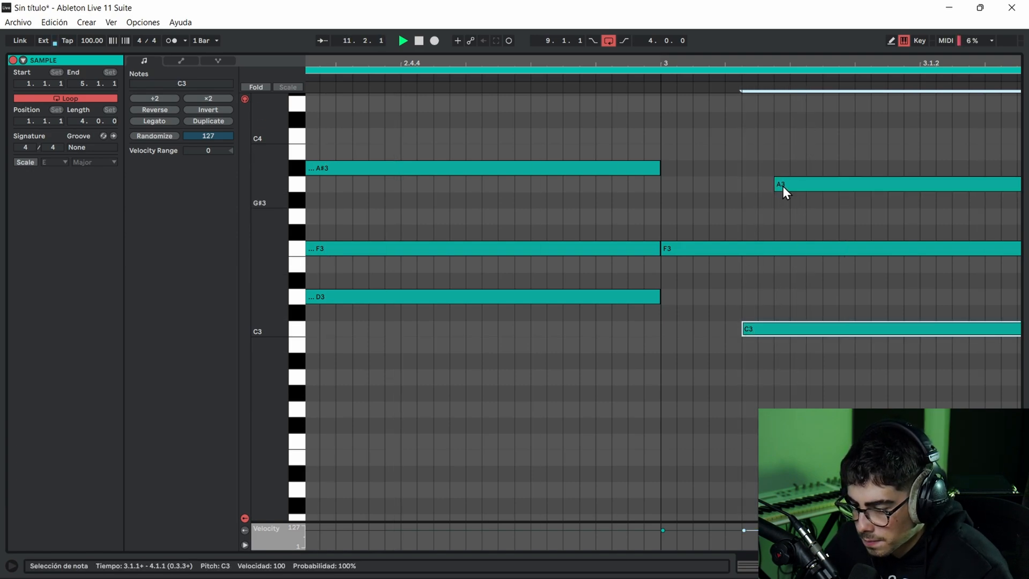
left_click_drag(744, 324, 726, 325)
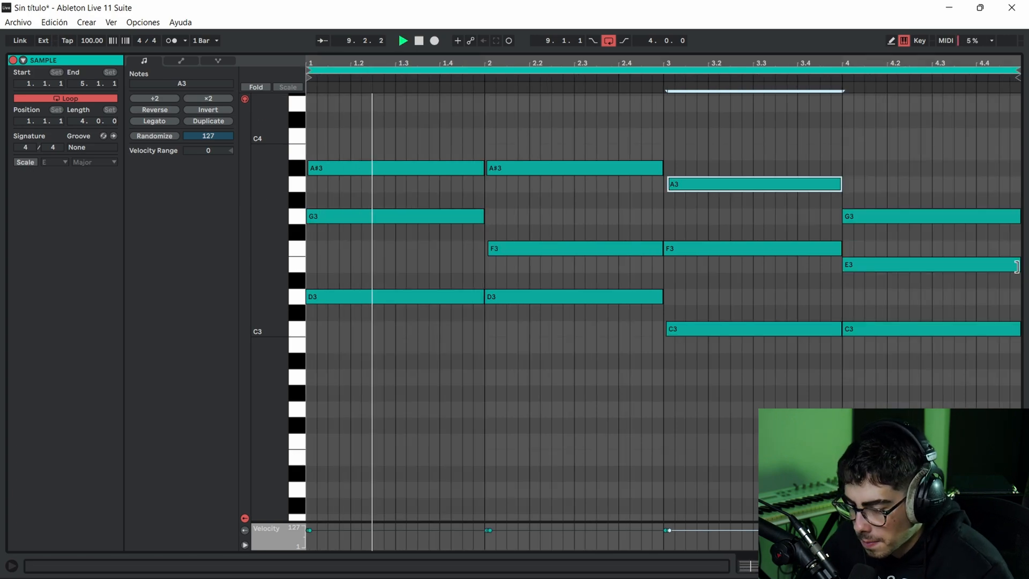
key("space")
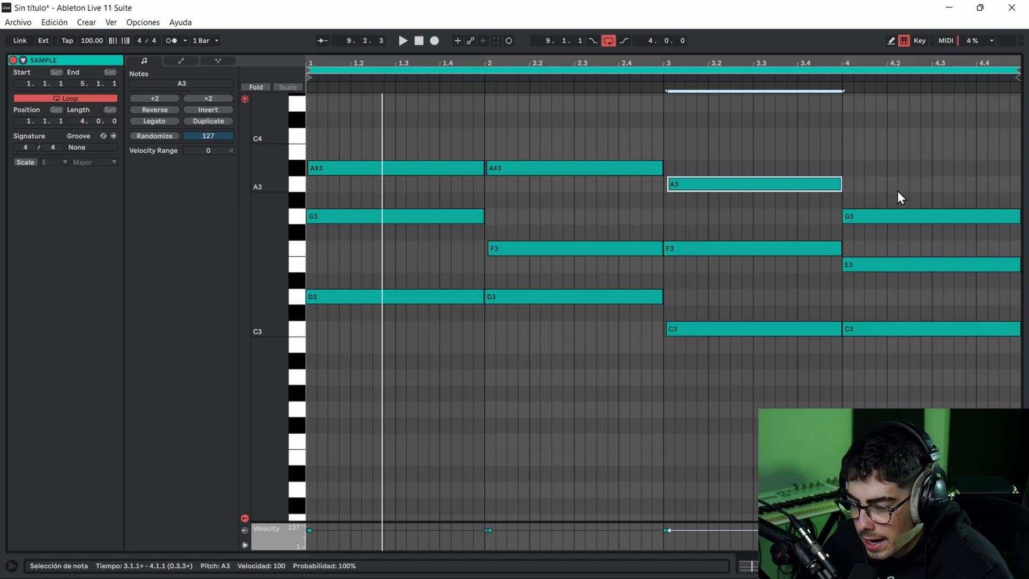
- Stagger the fourth bar's chord by delaying the E3 start slightly and the C3 start a little more than E3
left_click_drag(898, 195, 888, 378)
left_click_drag(856, 64, 1005, 157)
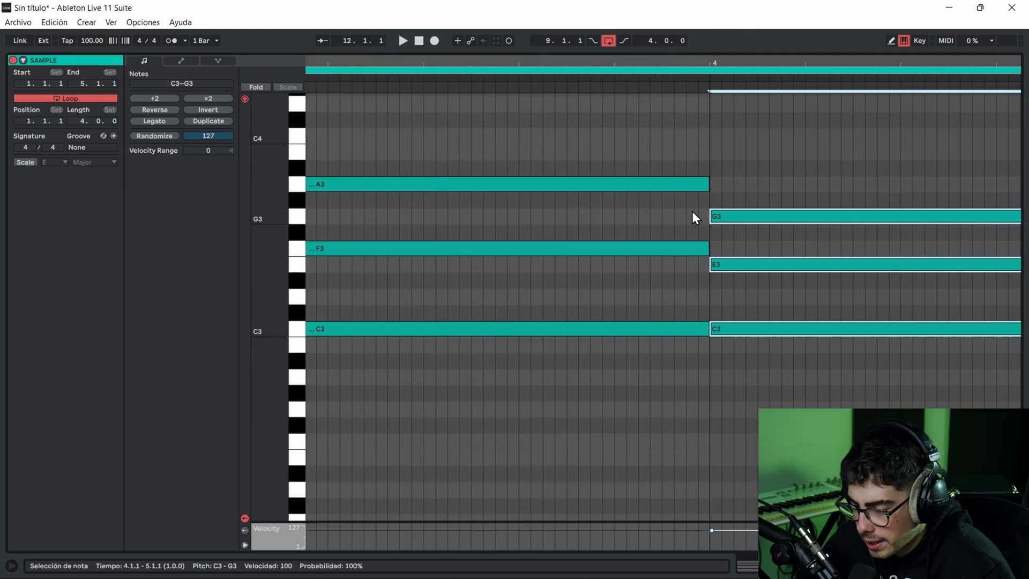
mouse_move(713, 216)
left_mouse_down()
mouse_move(746, 216)
mouse_move(716, 219)
left_mouse_up()
left_click(768, 185)
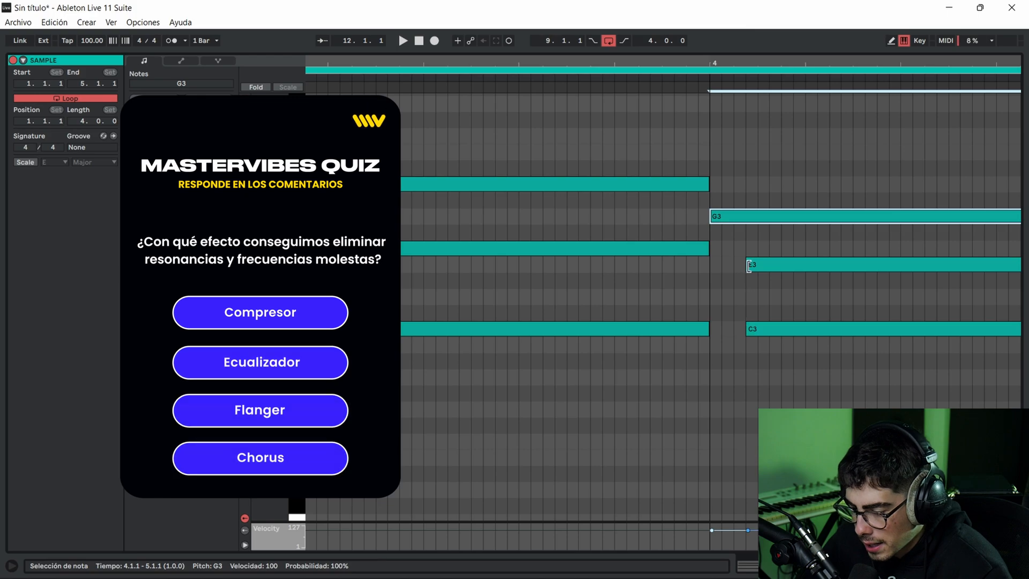
left_click_drag(749, 266, 734, 268)
left_click_drag(892, 63, 1017, 171)
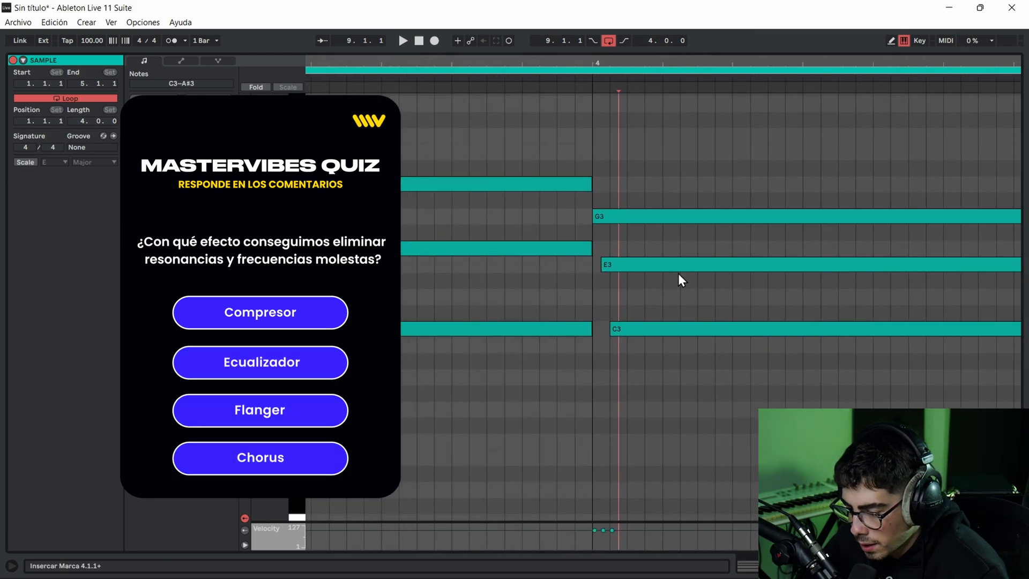
left_click_drag(603, 265, 610, 264)
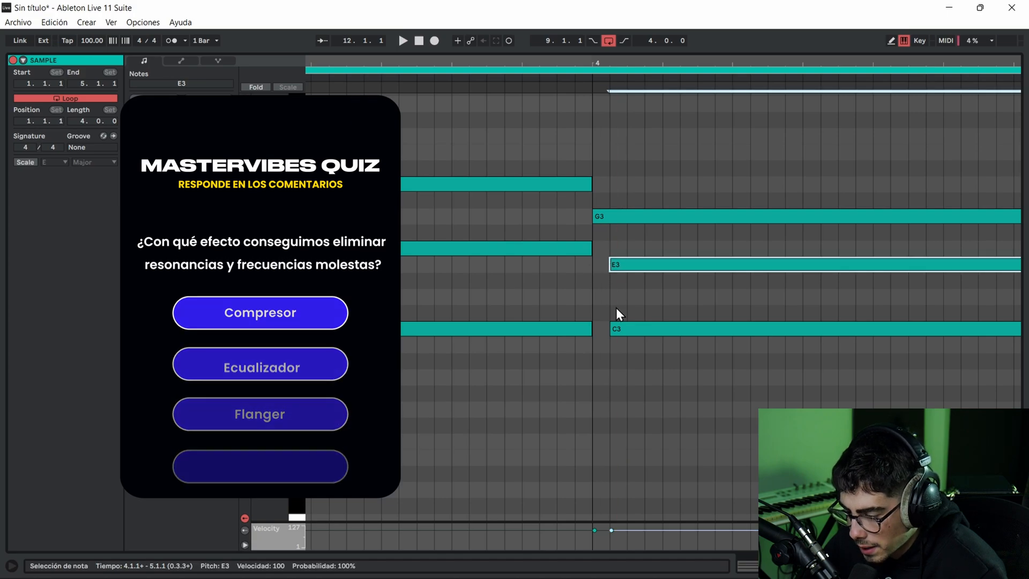
left_click_drag(610, 333, 627, 329)
left_click(632, 369)
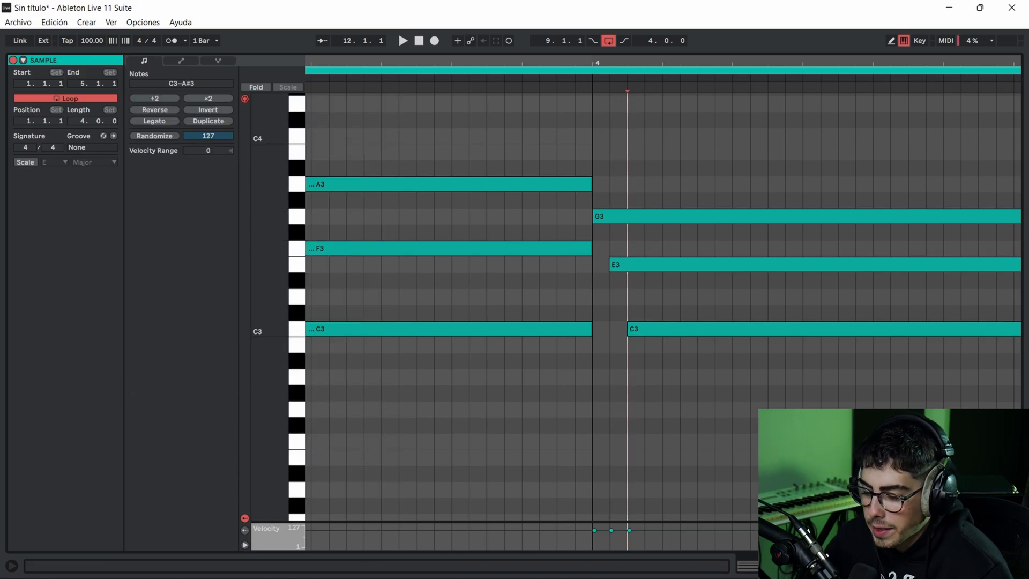
- Leave the note editor, solo the marimba track and play the humanized chords
key("shift+Tab")
left_click(334, 169)
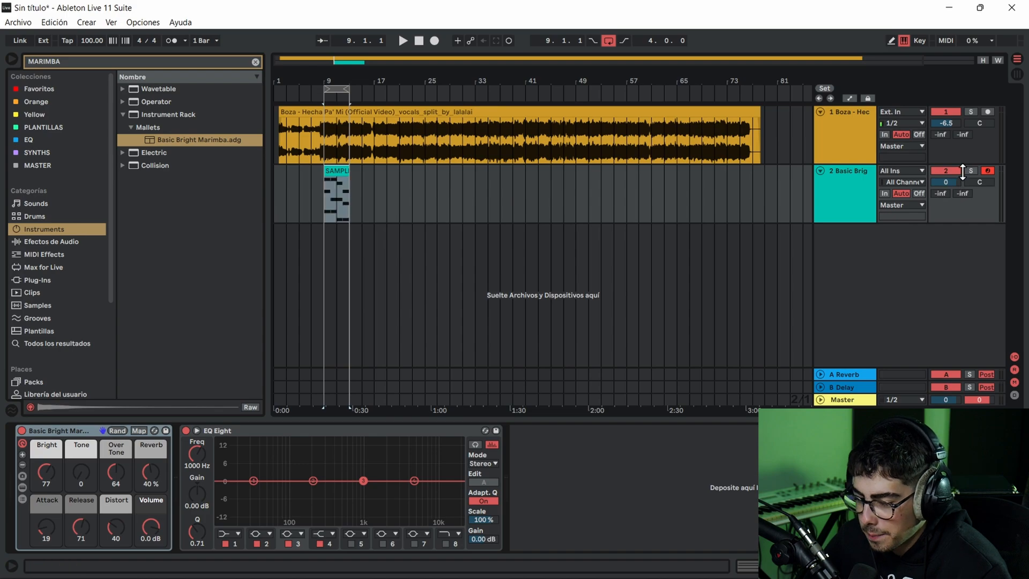
left_click(970, 170)
key("space")
- Add ValhallaSupermassive from the Orange collection to the marimba track and load its medium reverb preset Massive Vocal
left_click(60, 102)
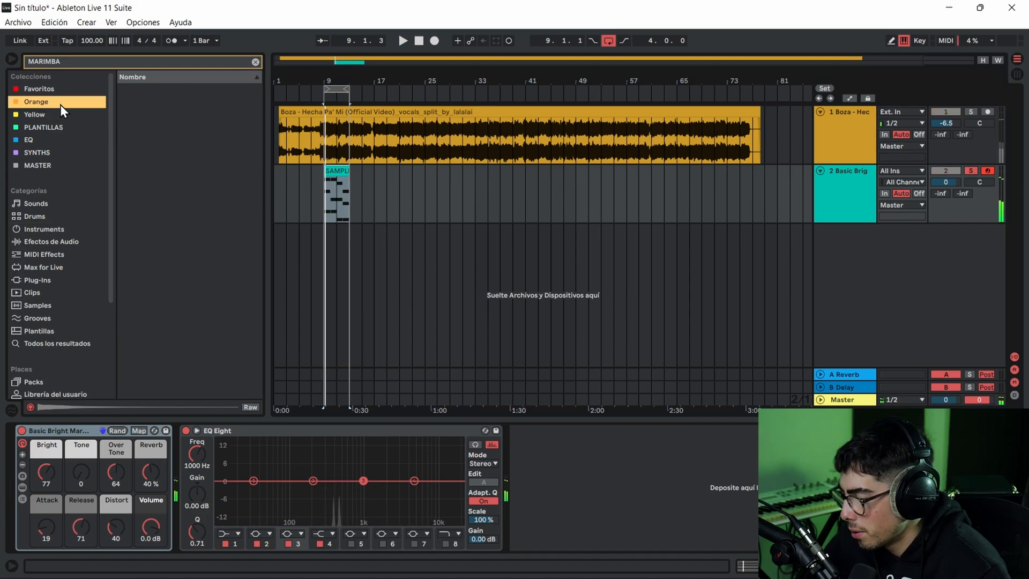
left_click(255, 62)
double_click(134, 153)
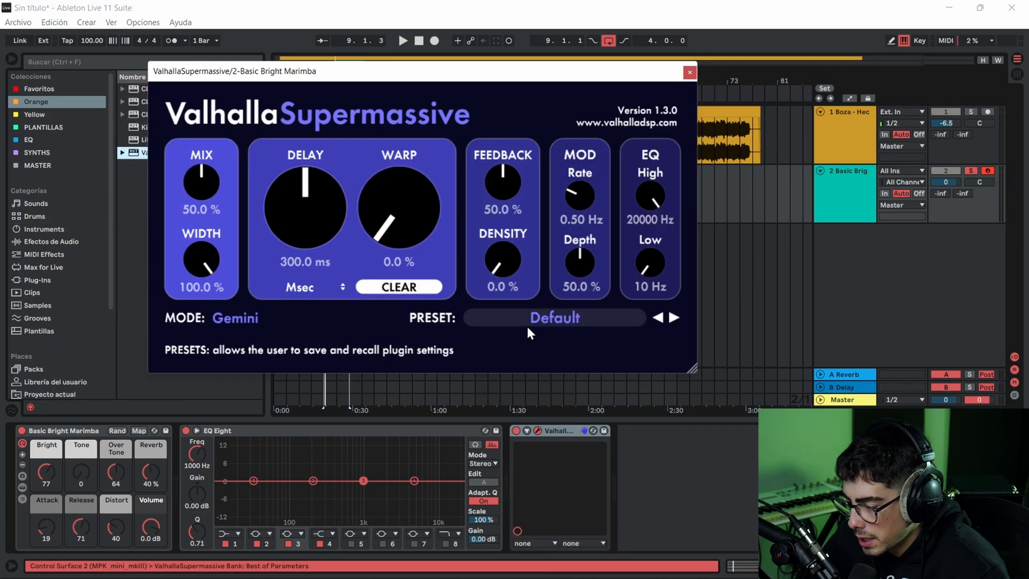
left_click(528, 326)
mouse_move(528, 466)
mouse_move(650, 437)
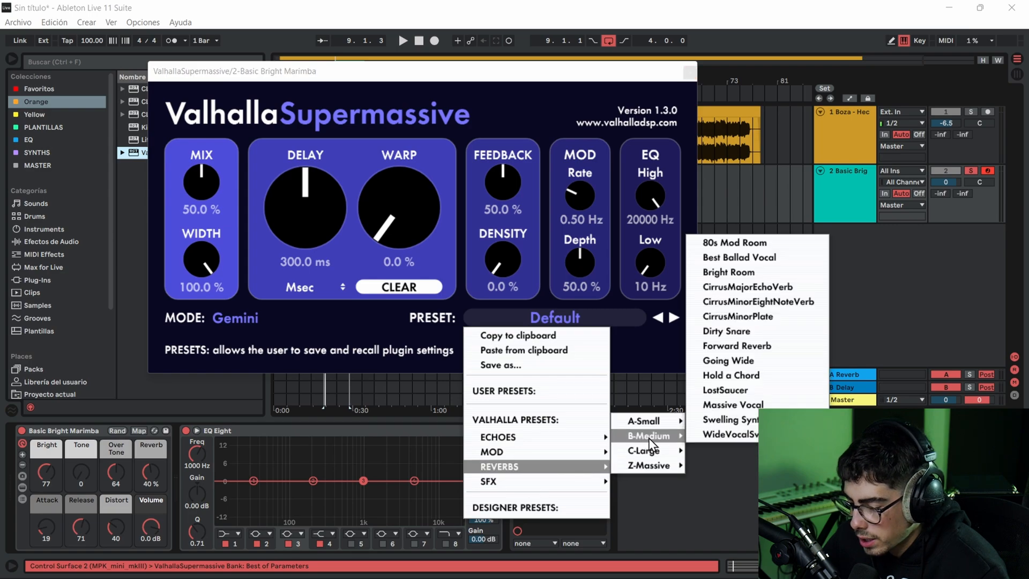
left_click(710, 403)
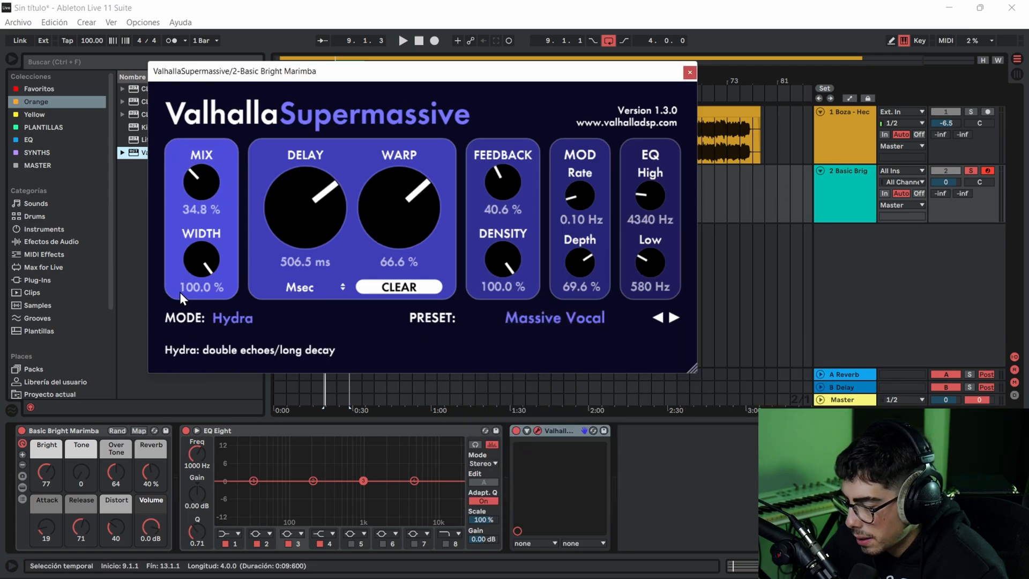
- Lower the ValhallaSupermassive delay to 124.2 ms, play the marimba and close the plug-in window
left_click_drag(282, 237, 278, 297)
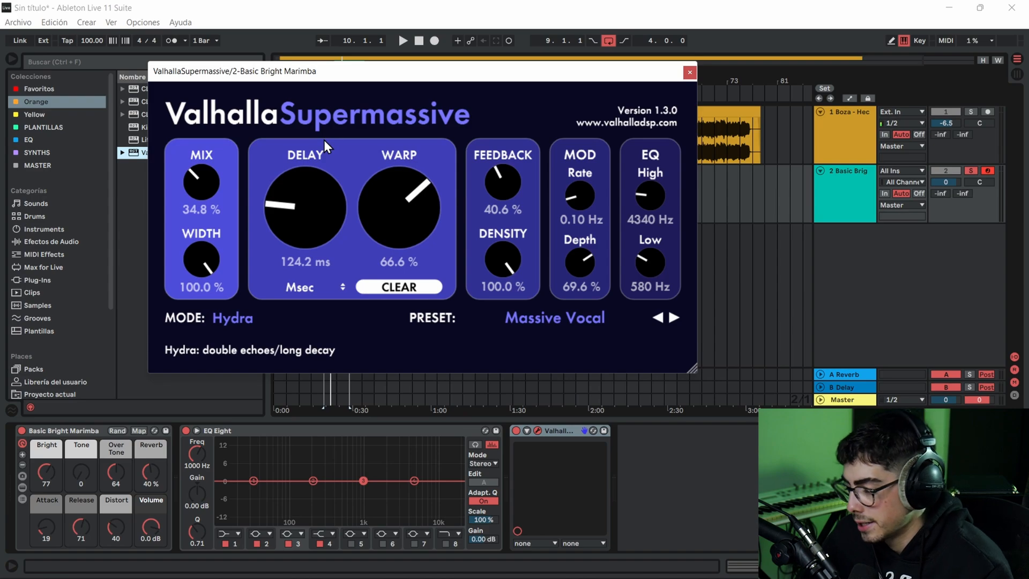
key("space")
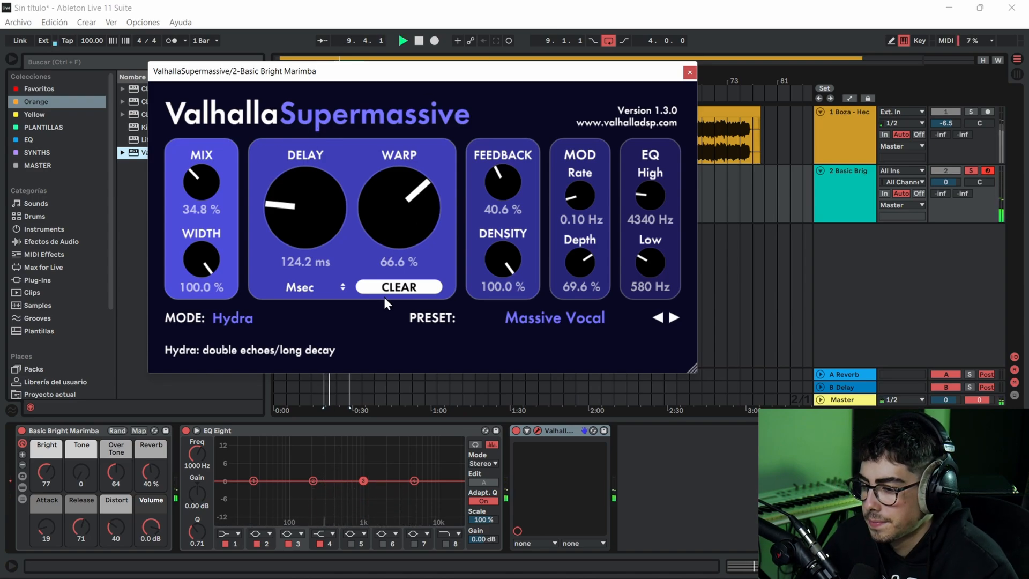
left_click(694, 75)
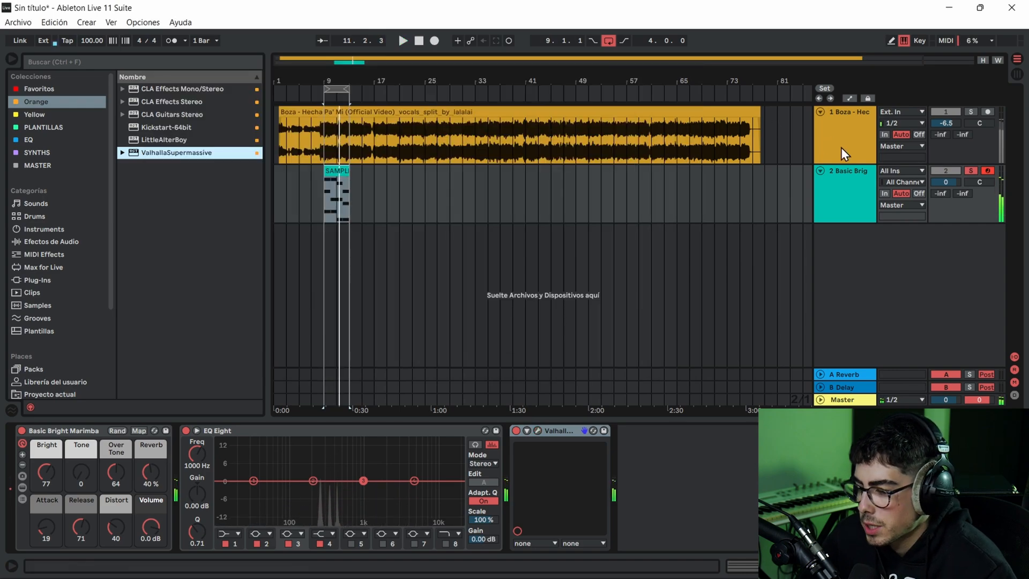
- Unsolo the marimba track and play the SAMPLE chords together with the vocal
left_click(972, 172)
key("space")
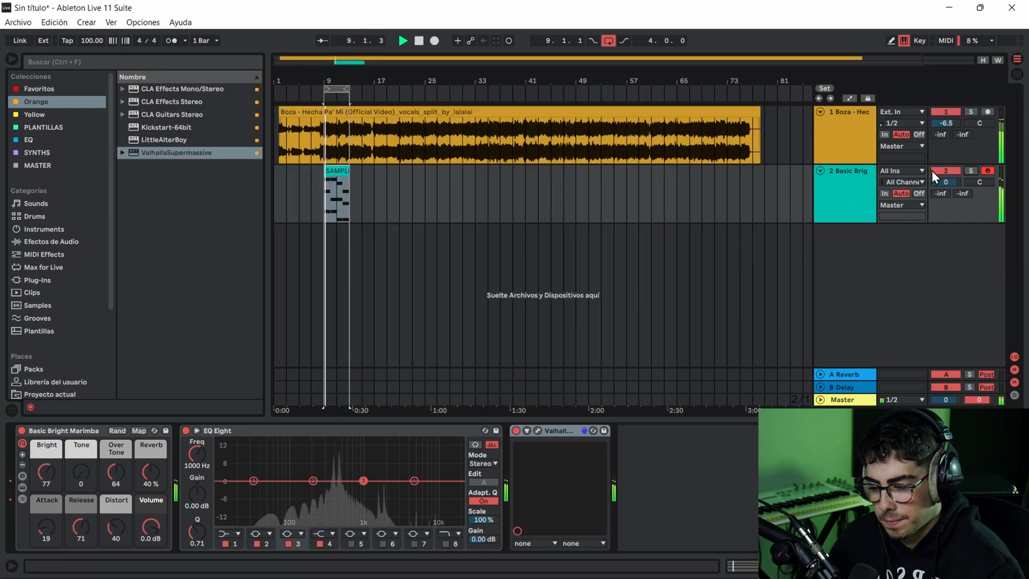
left_click(331, 169)
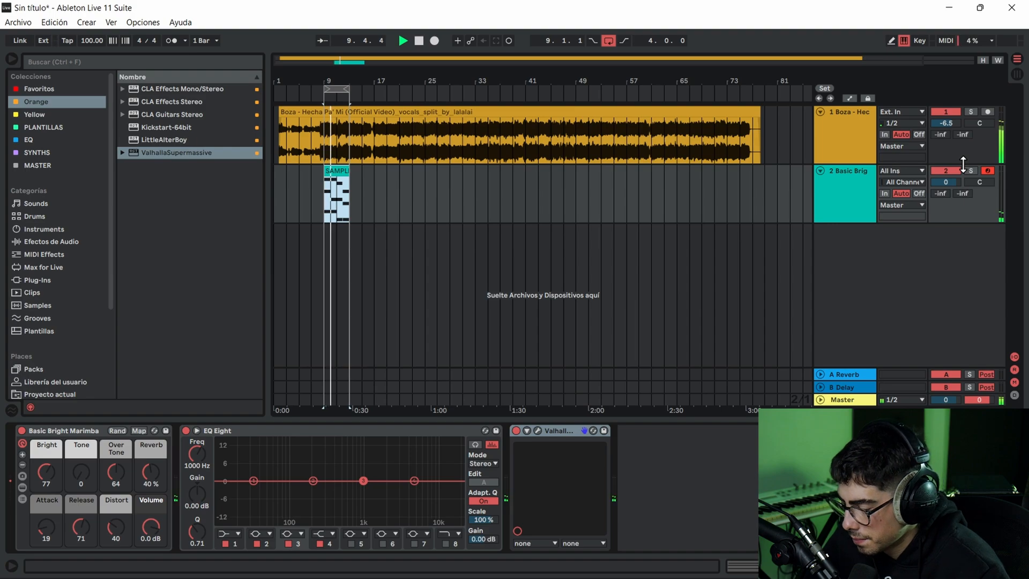
left_click_drag(322, 56, 321, 59)
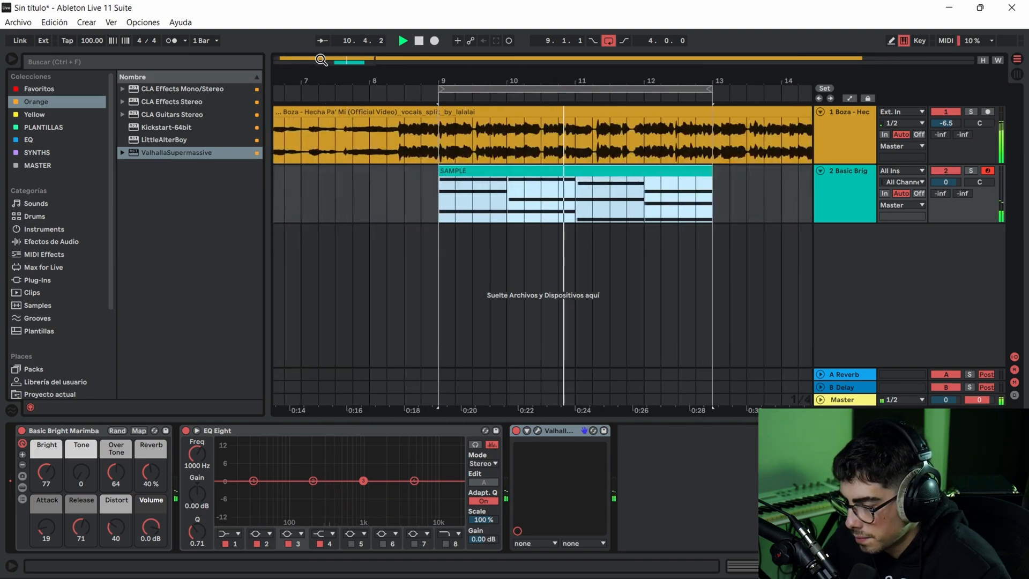
left_click(630, 191)
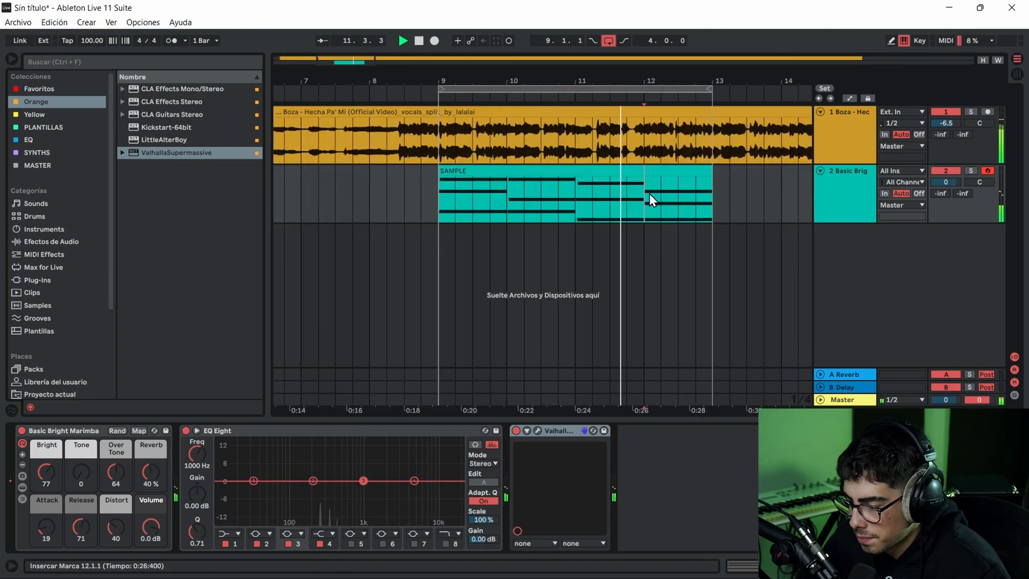
- Replay the four-bar loop from bar 9 to check the marimba chords against the vocal
left_click(445, 134)
left_click(663, 129)
left_click(707, 150)
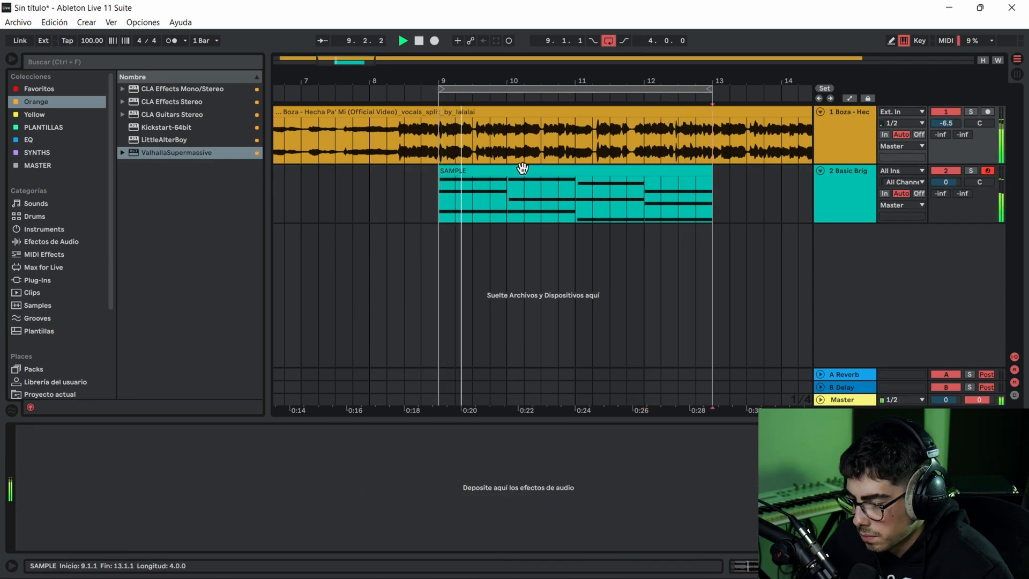
key("space")
key("space")
left_click(459, 170)
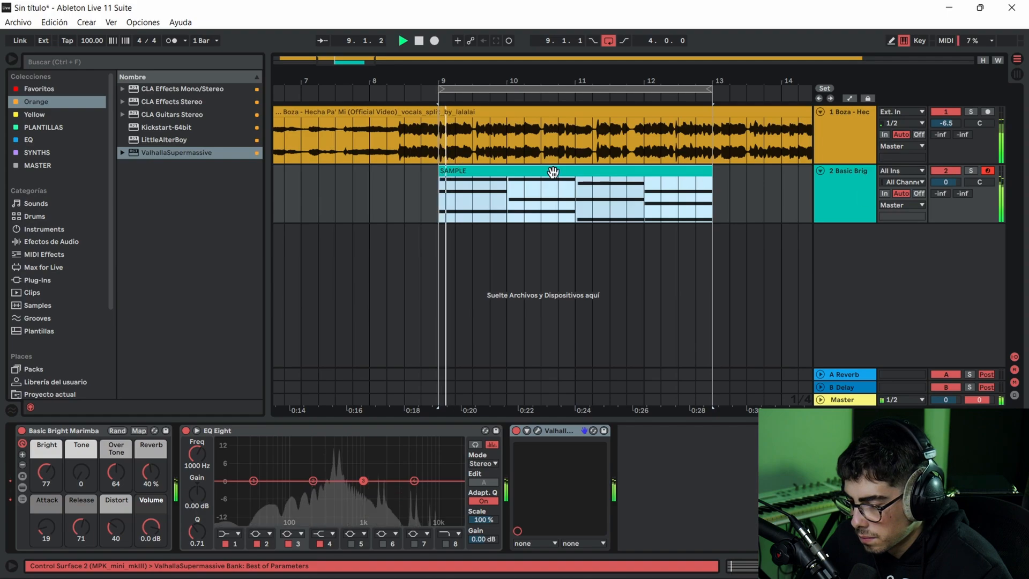
key("space")
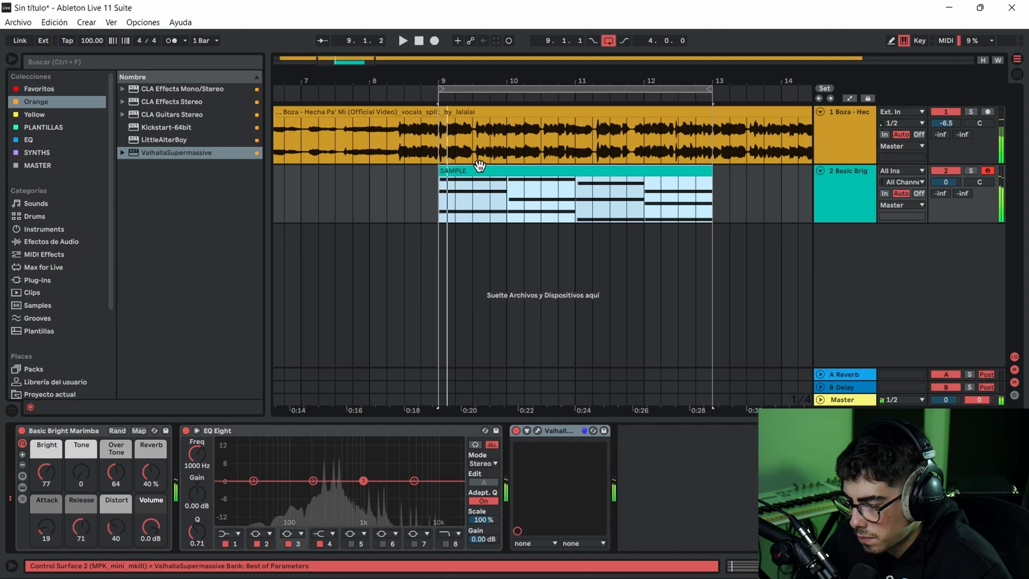
key("space")
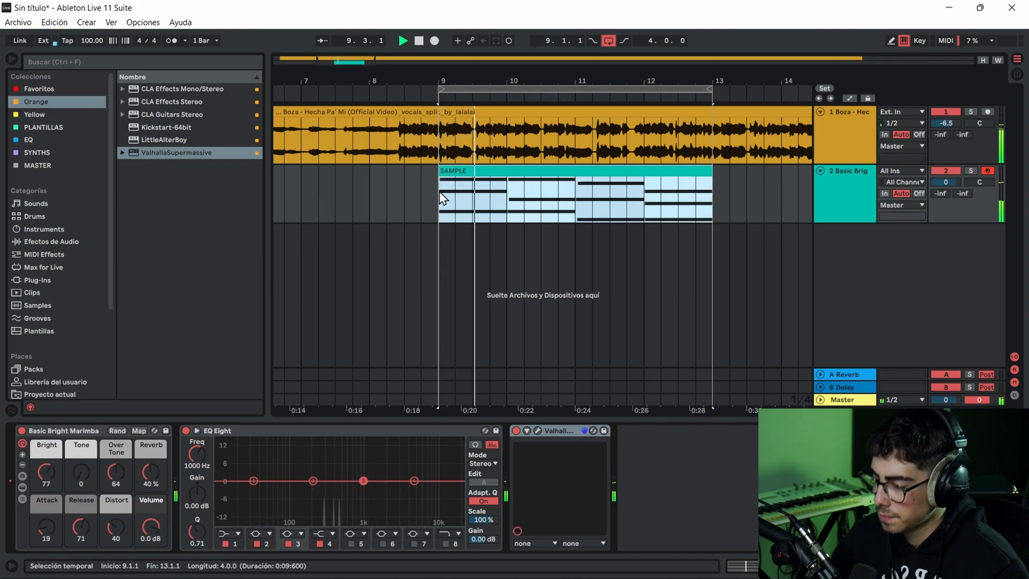
left_click(438, 134)
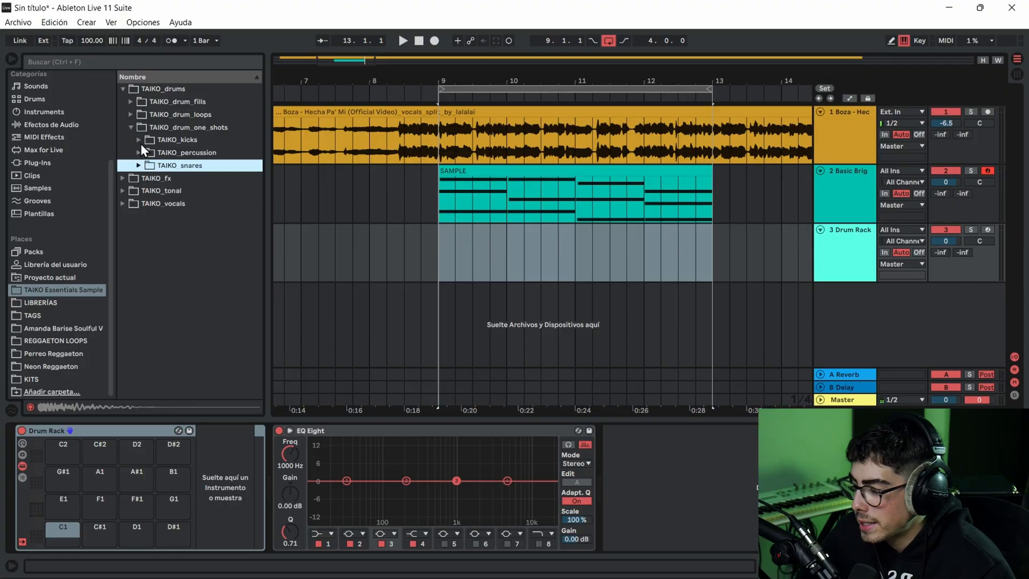
- Audition the TAIKO_kicks samples and load TAIKO_kick_ganas.wav onto the Drum Rack's C1 pad
left_click(141, 141)
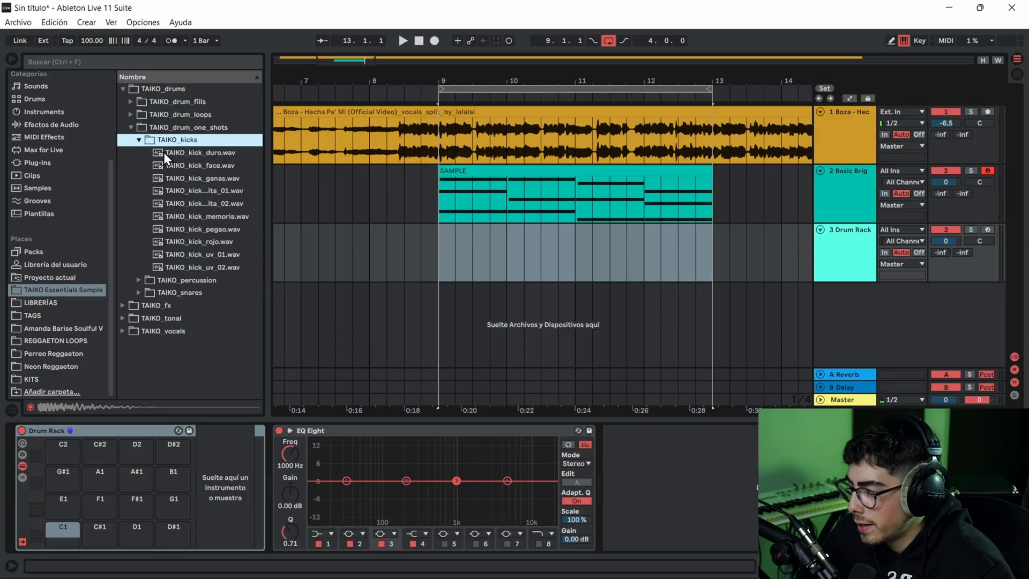
left_click(163, 153)
left_click(187, 165)
left_click(194, 173)
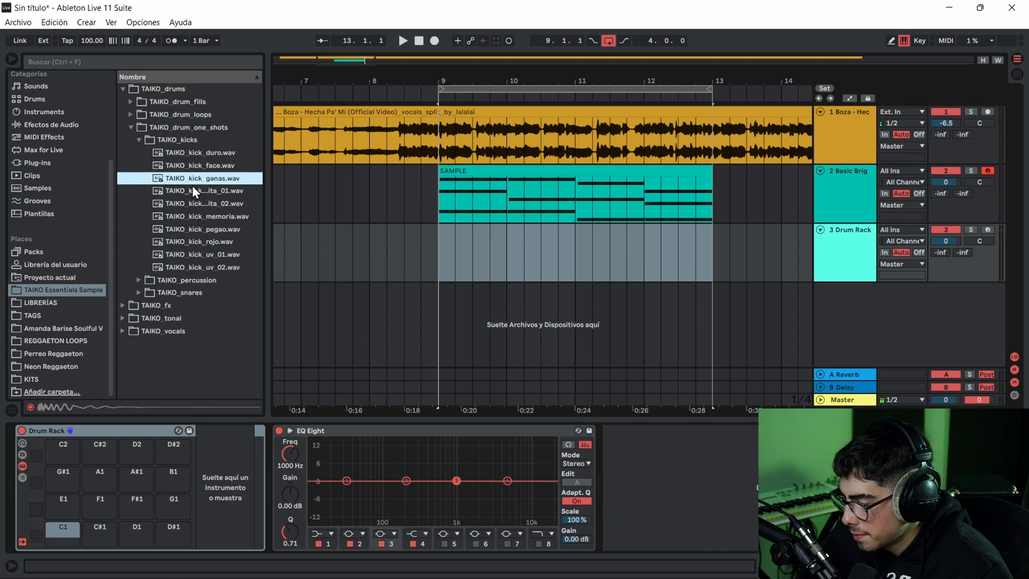
left_click(190, 188)
left_click(167, 181)
left_click_drag(167, 182, 134, 559)
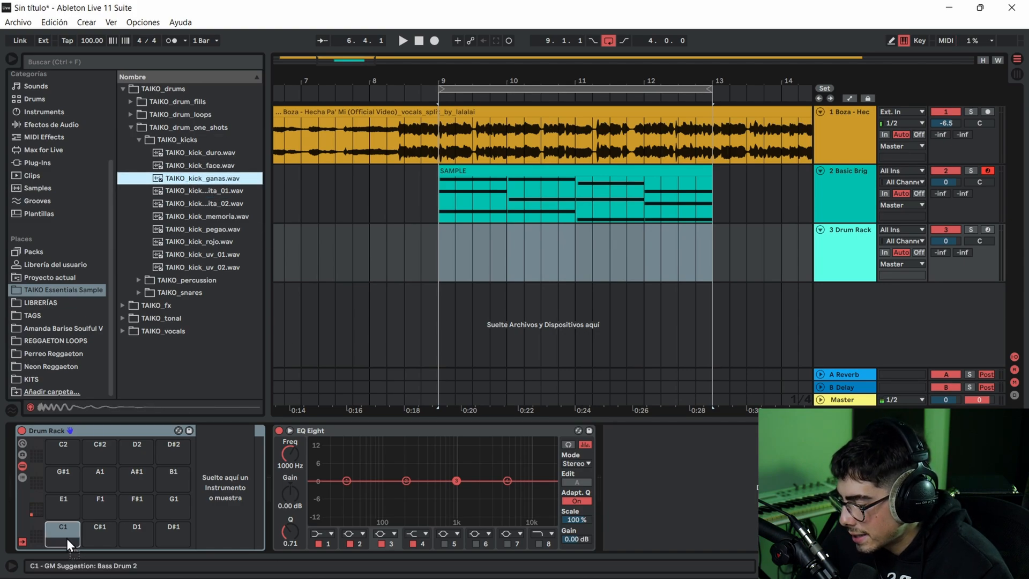
left_click_drag(66, 538, 66, 538)
- Add a four-bar drum MIDI pattern at bar 9 of the Drum Rack track and load the DIASPORA perreo snare snappy sample onto E1
left_click(54, 378)
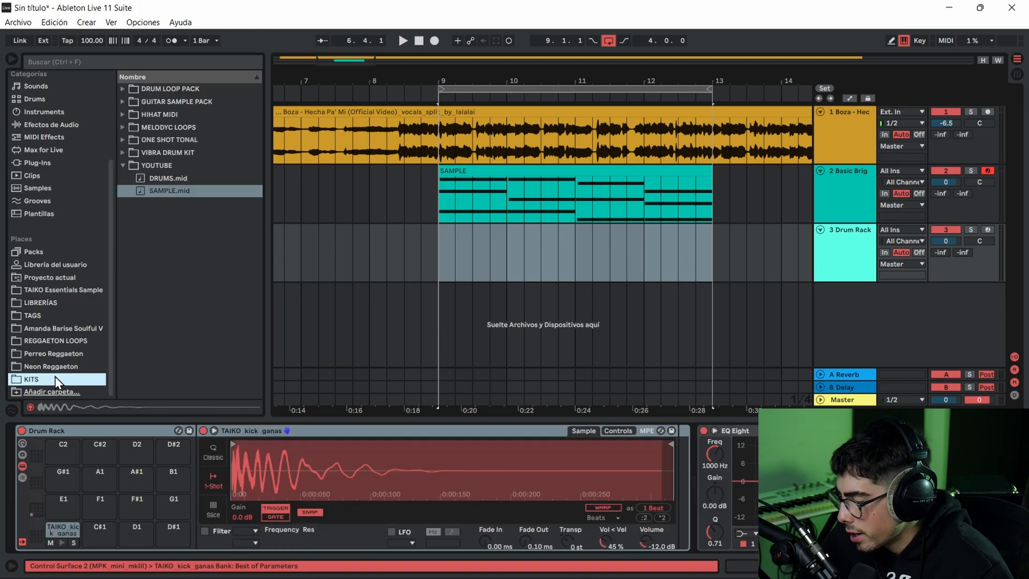
left_click(124, 163)
left_click(124, 151)
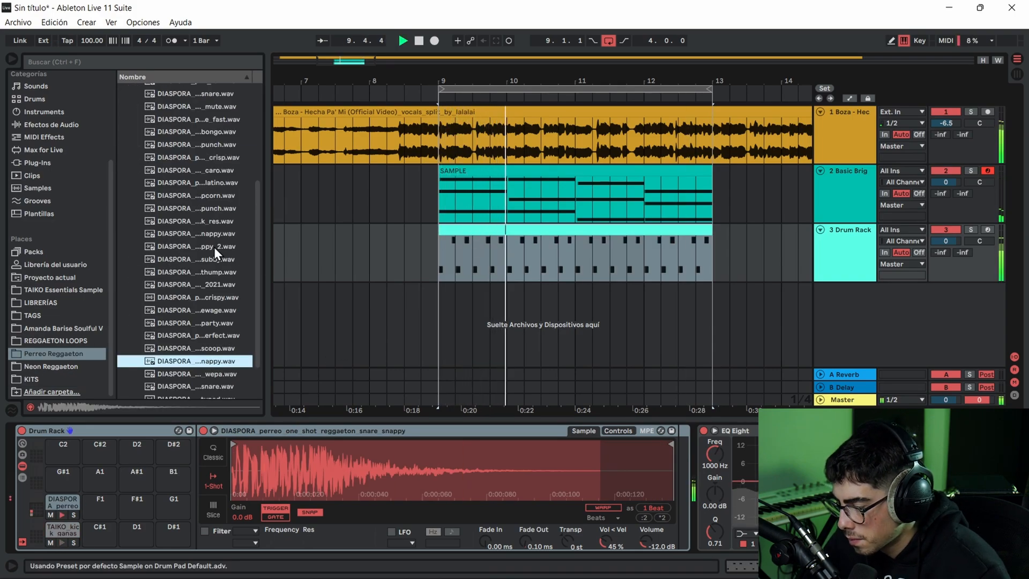
- Play the drum pattern with the vocal while looking through the Perreo Reggaeton one-shots, and stop playback
scroll(219, 288, "down", 3)
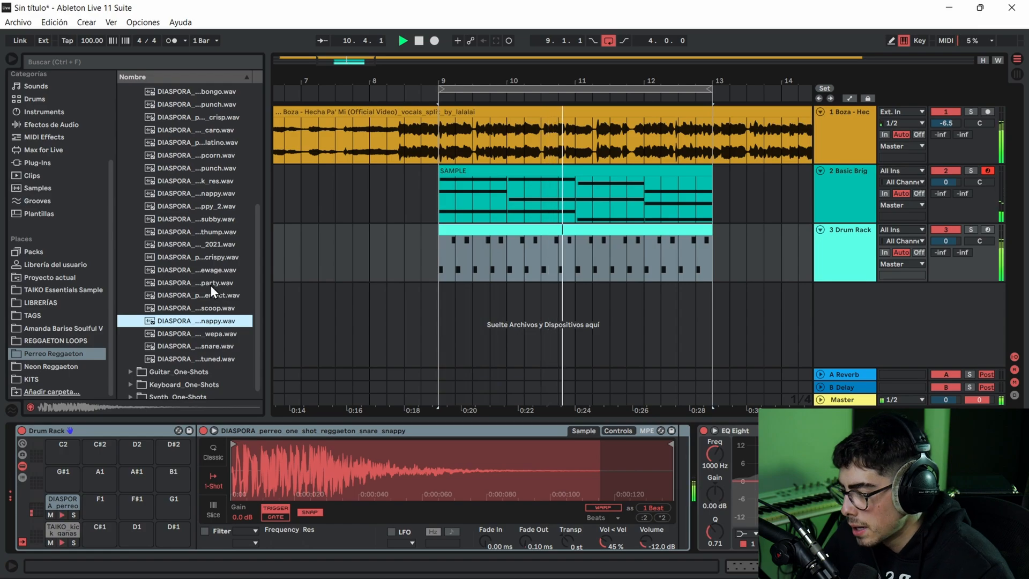
key("space")
scroll(188, 265, "down", 1)
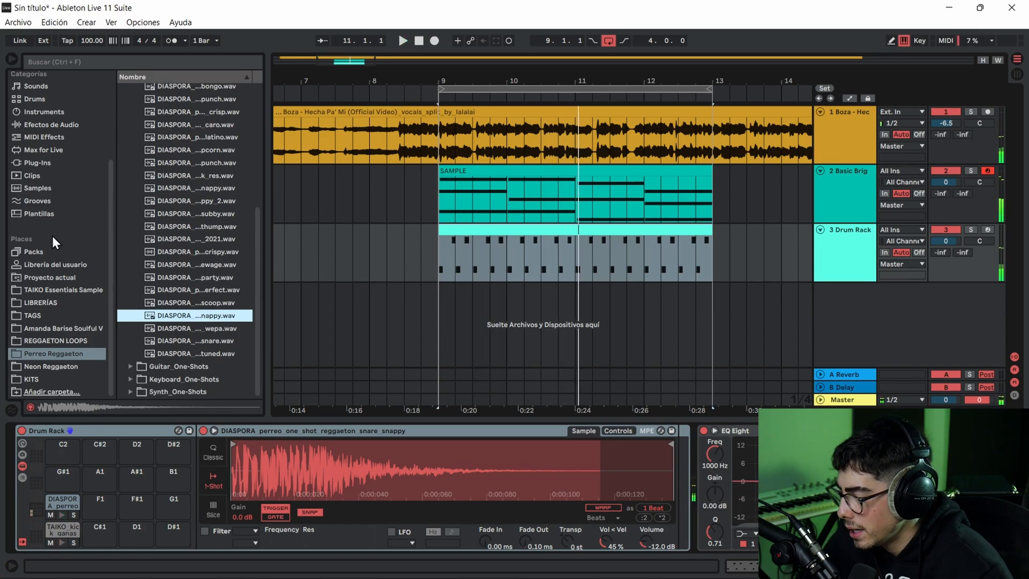
- Audition the TAIKO_snares samples and load TAIKO_snare_volando.wav onto the Drum Rack's F1 pad
left_click(54, 291)
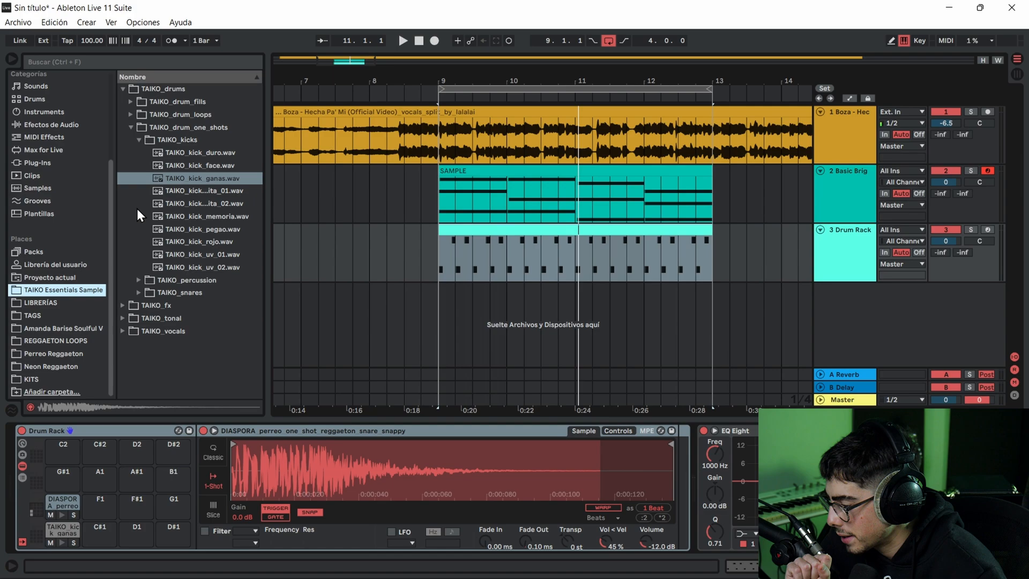
left_click(139, 293)
left_click(194, 242)
left_click(198, 256)
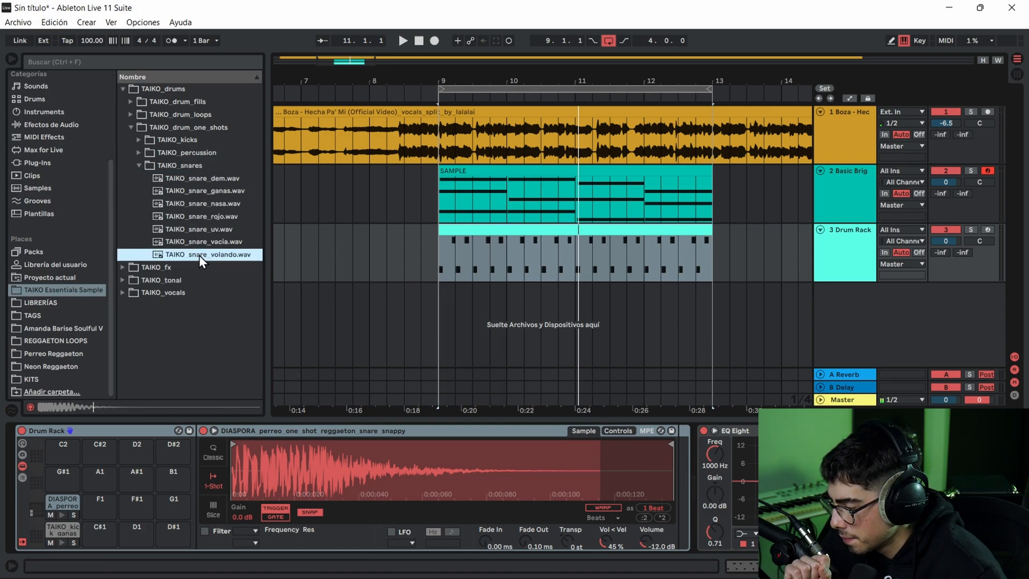
left_click_drag(196, 255, 106, 479)
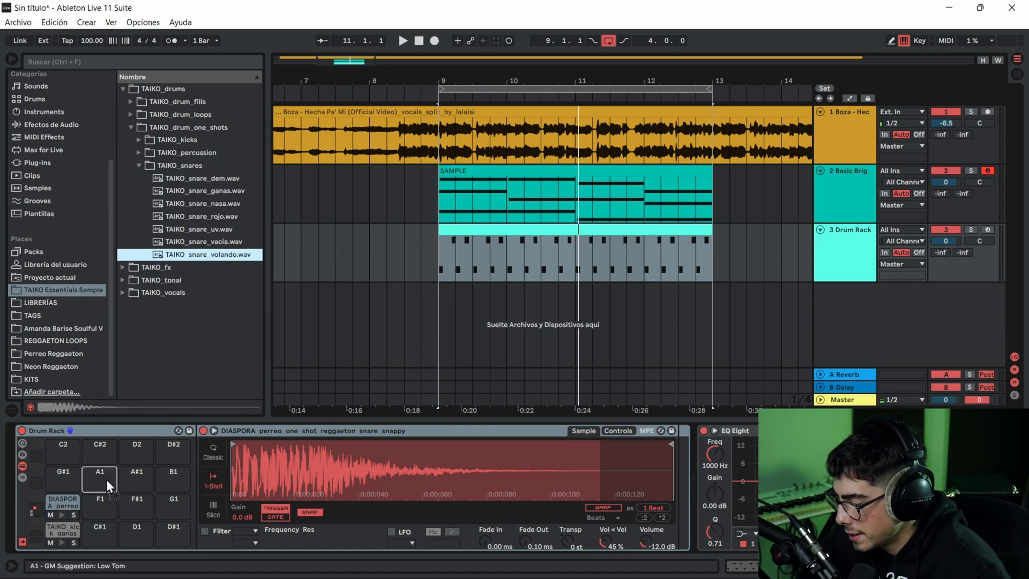
- Copy all DIASPORA snare notes in the drum clip to the TAIKO_snare_volando lane and play the layered snares
double_click(535, 237)
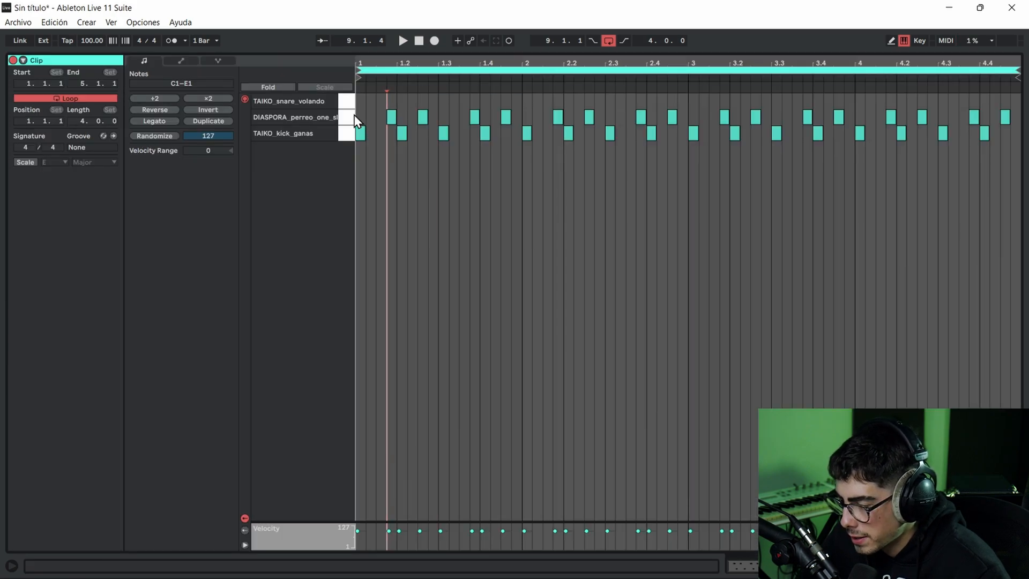
left_click(351, 117)
left_click_drag(391, 117, 391, 103)
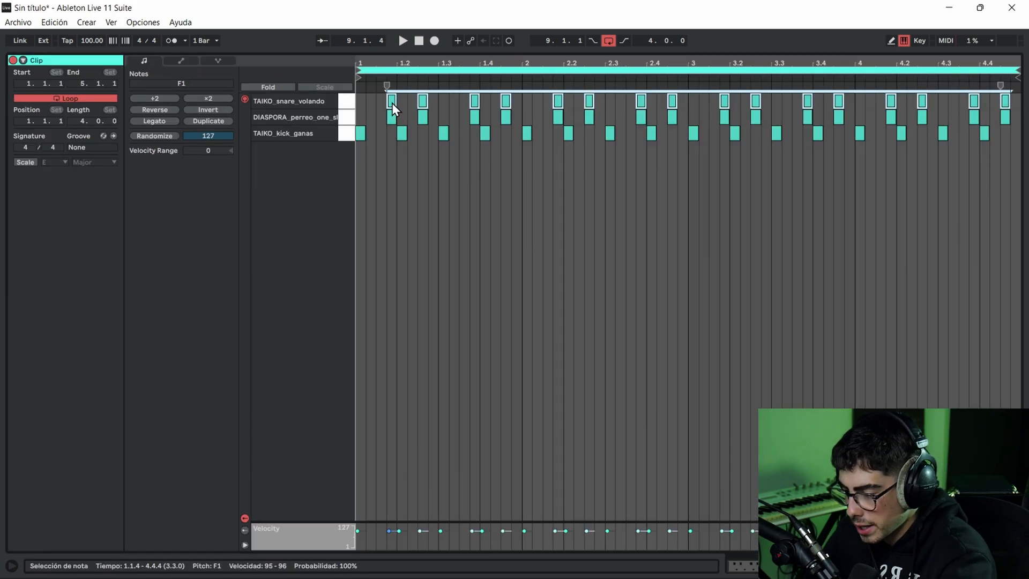
key("space")
left_click(464, 154)
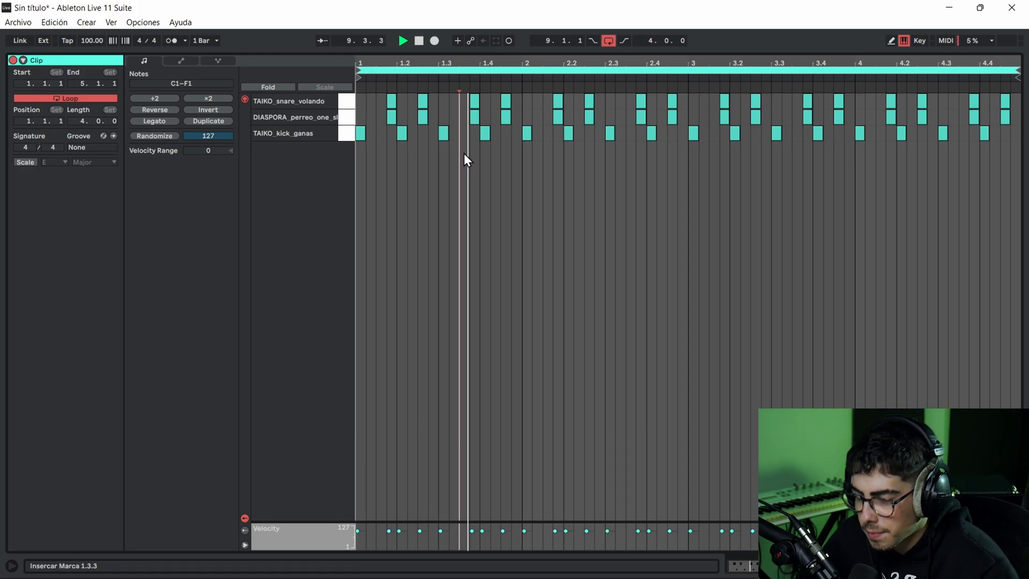
left_click(482, 163)
key("shift+Tab")
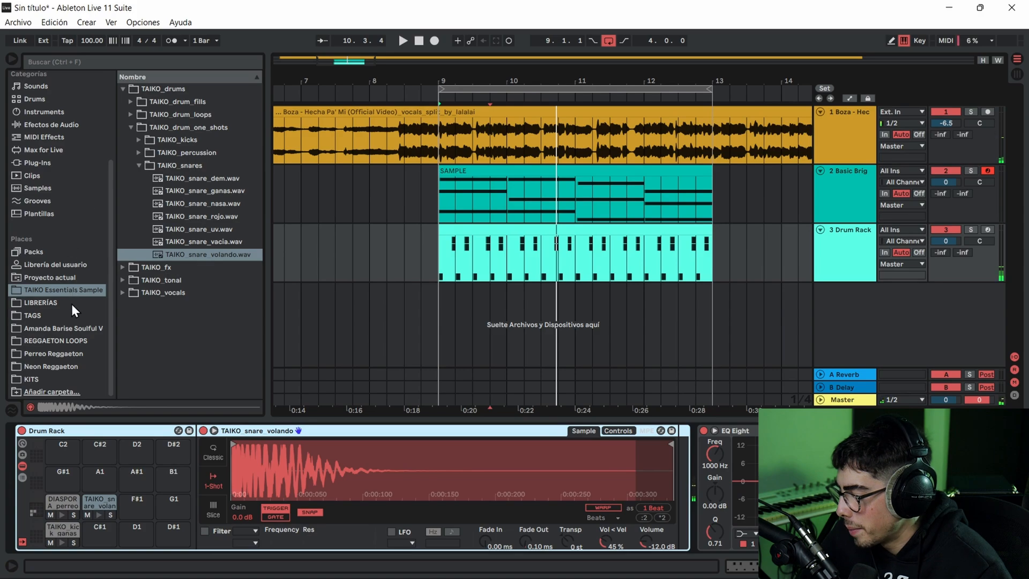
- Audition the VIBRA DRUM KIT kicks and load Kick 5.wav onto the Drum Rack's C#1 pad
left_click(30, 378)
left_click(155, 152)
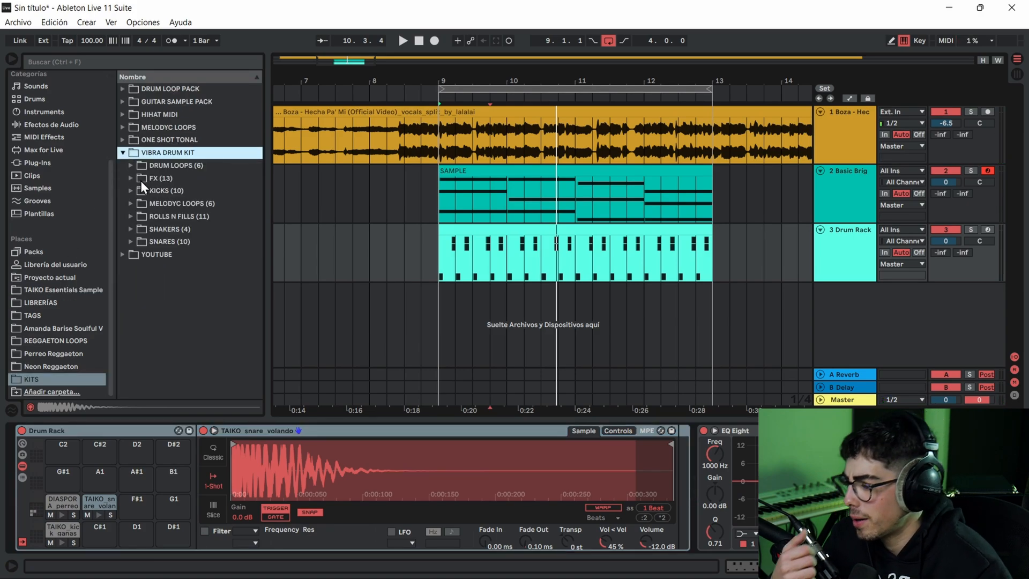
left_click(130, 190)
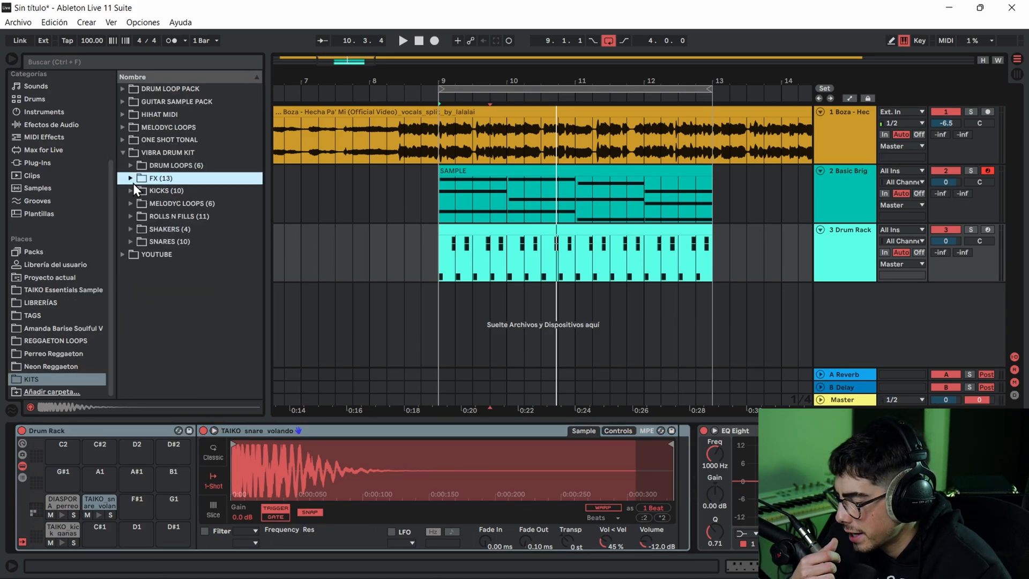
left_click(149, 204)
left_click(169, 216)
left_click(173, 227)
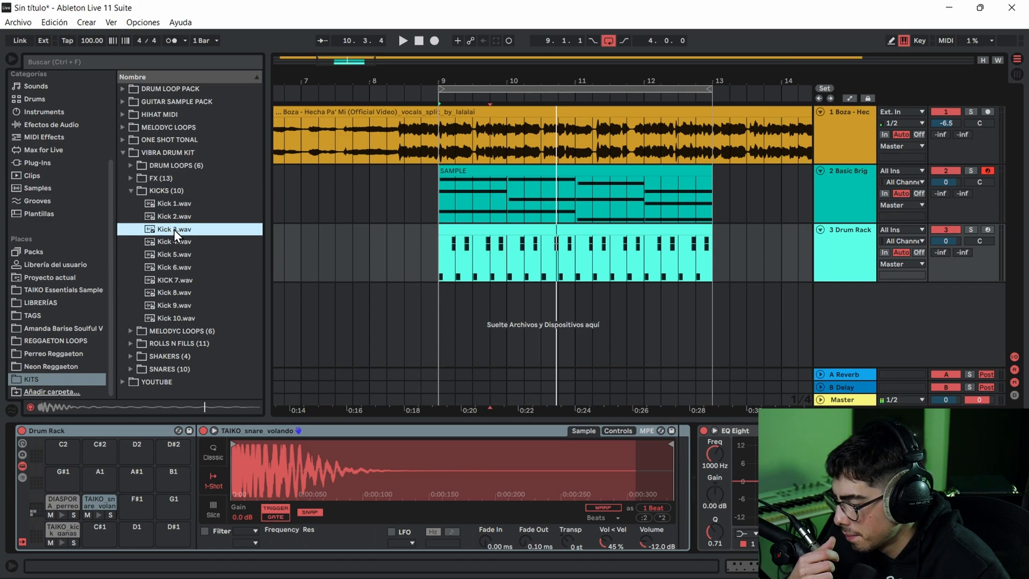
left_click(173, 244)
left_click(175, 254)
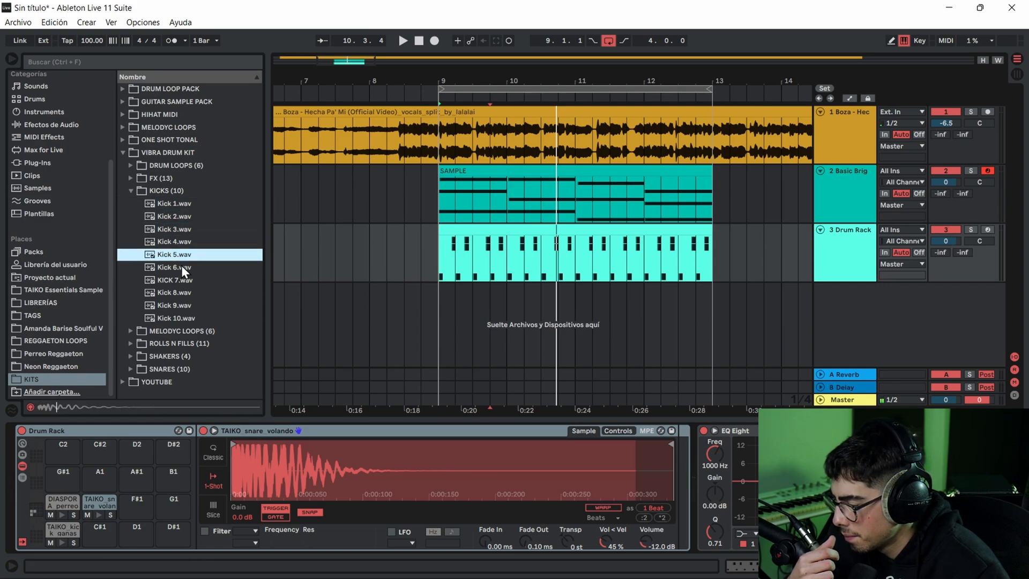
left_click_drag(82, 536, 86, 536)
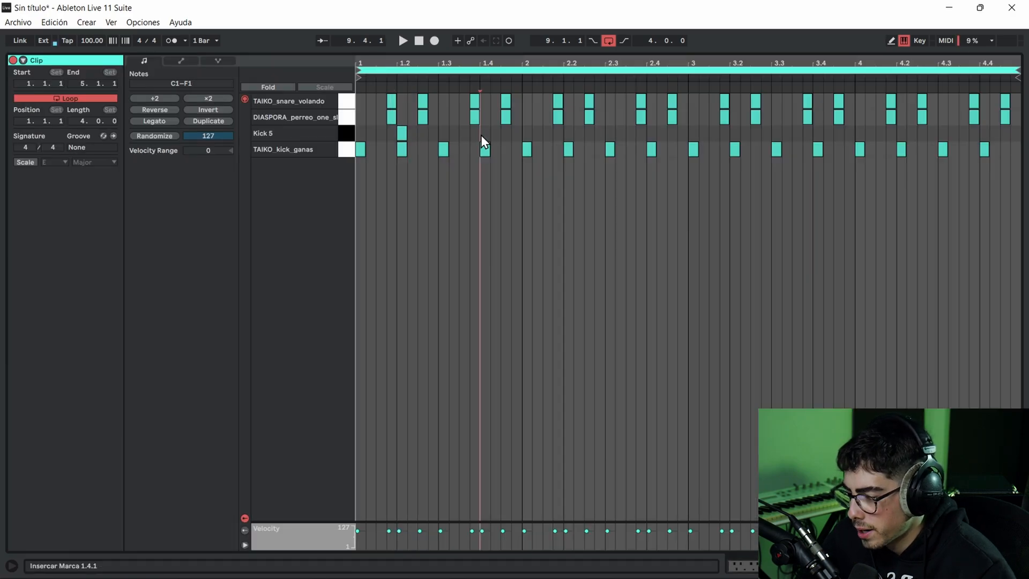
- Add Kick 5 notes on beats 2 and 4 of all four bars in the drum clip
double_click(482, 134)
double_click(571, 132)
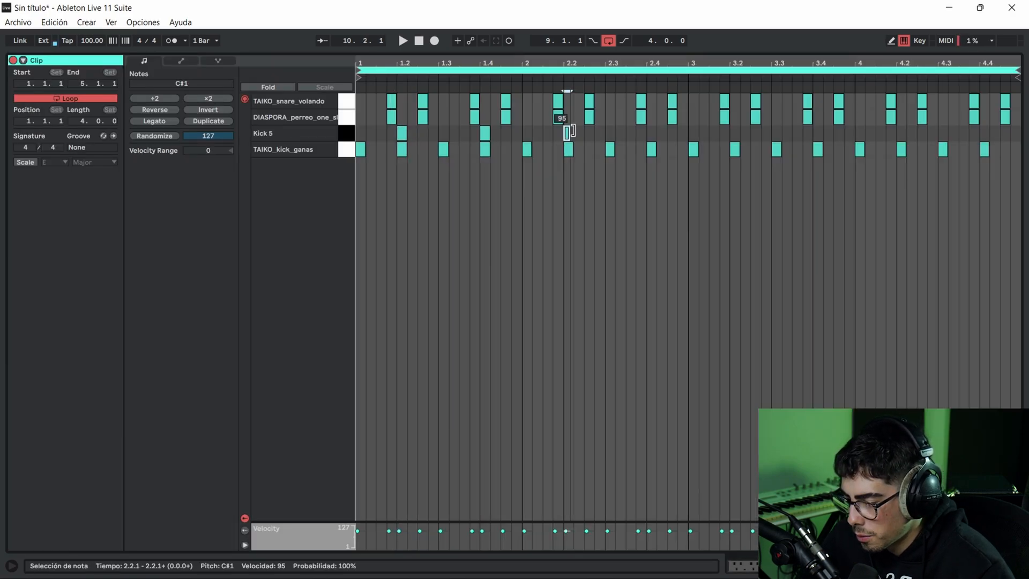
double_click(734, 134)
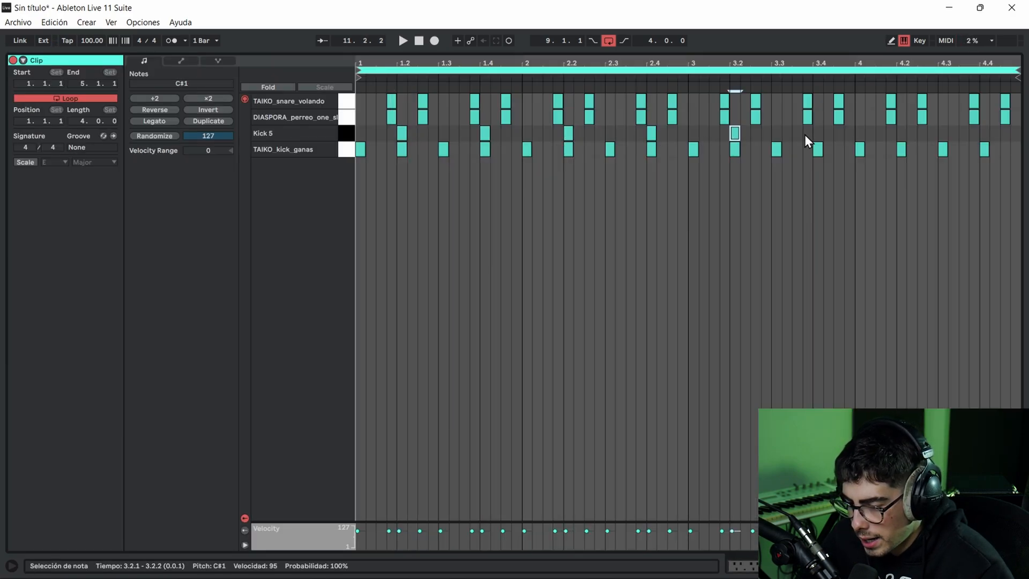
double_click(818, 134)
double_click(901, 134)
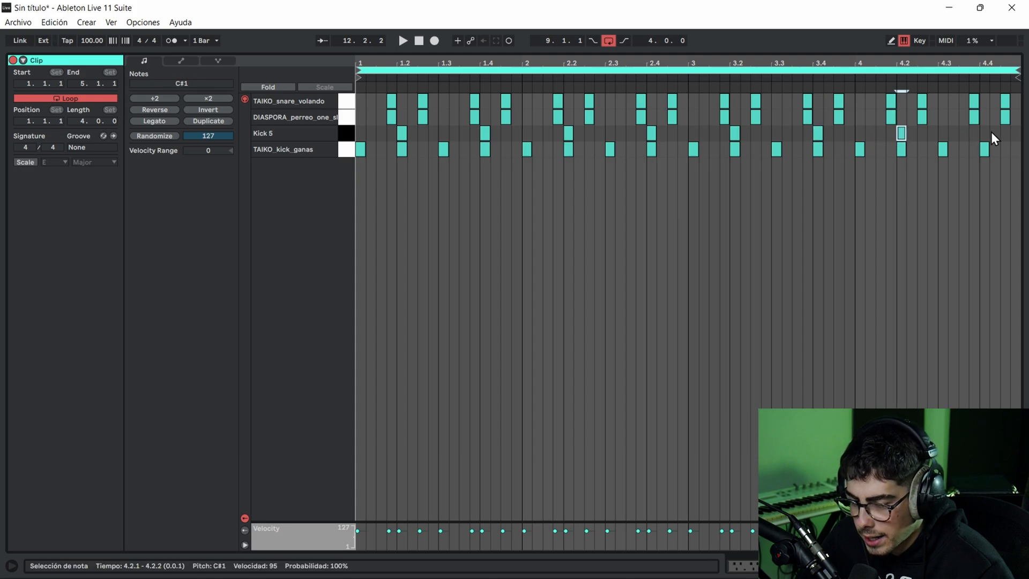
key("Left")
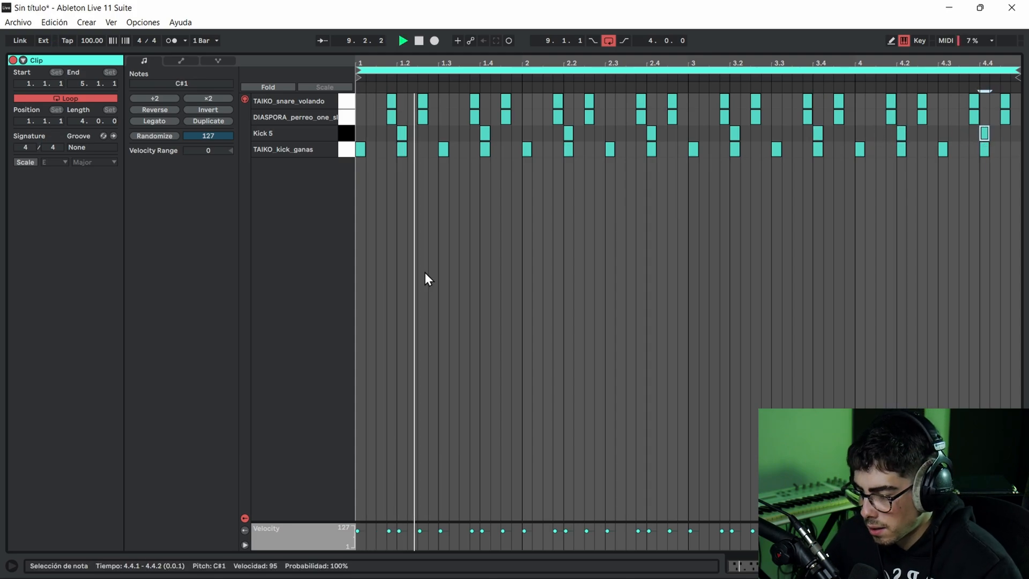
- Listen to the layered kicks and snares with the vocal and marimba, and return to a wider view of the arrangement
left_click(512, 205)
left_click(533, 199)
left_click(555, 194)
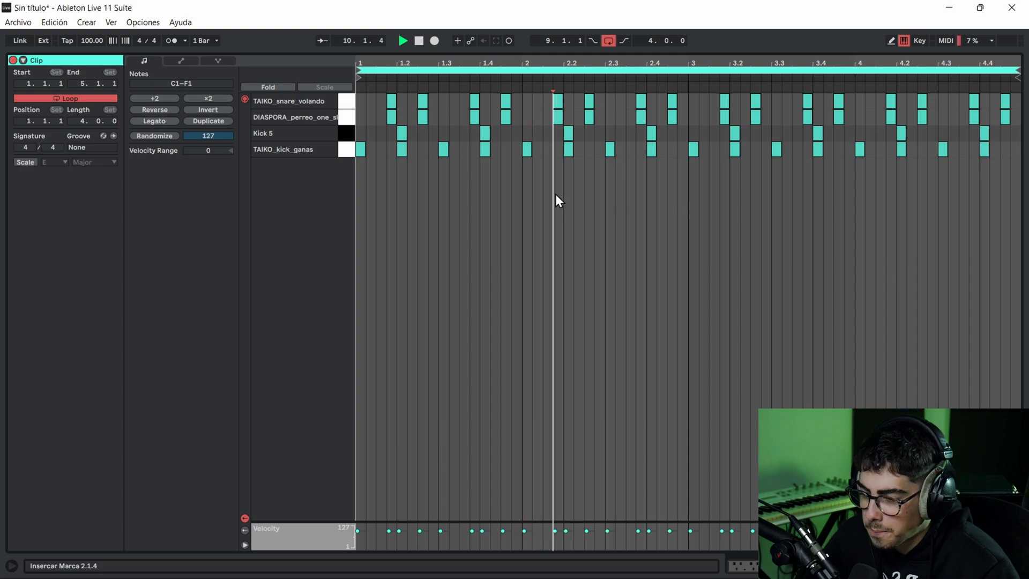
left_click(564, 195)
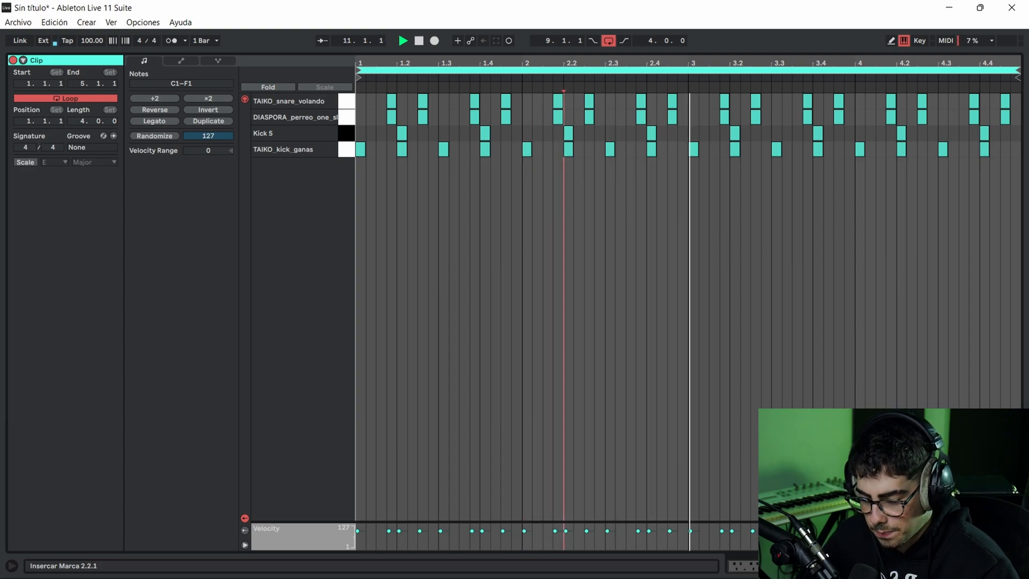
left_click(921, 565)
left_click(531, 231)
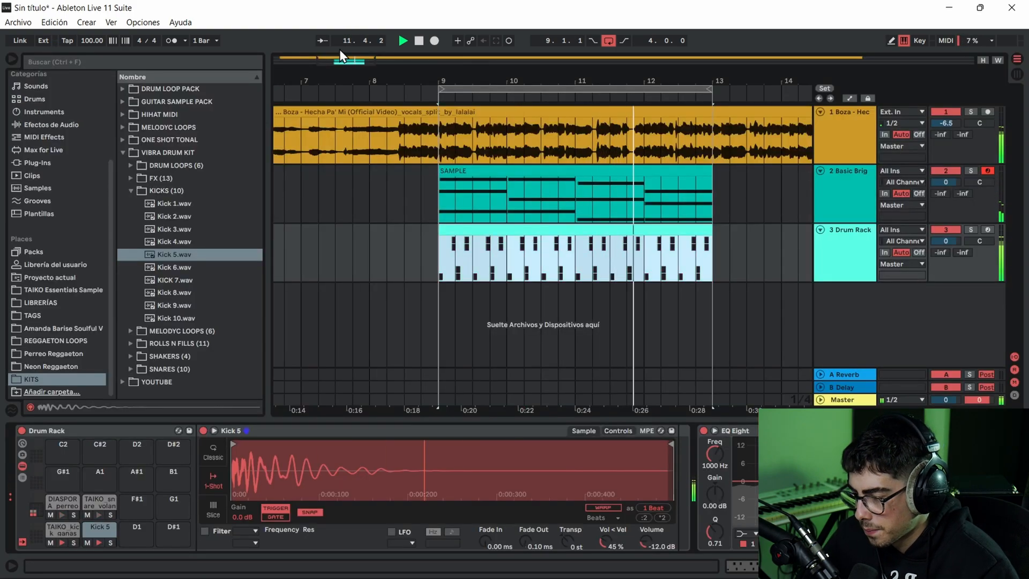
left_click_drag(339, 59, 370, 60)
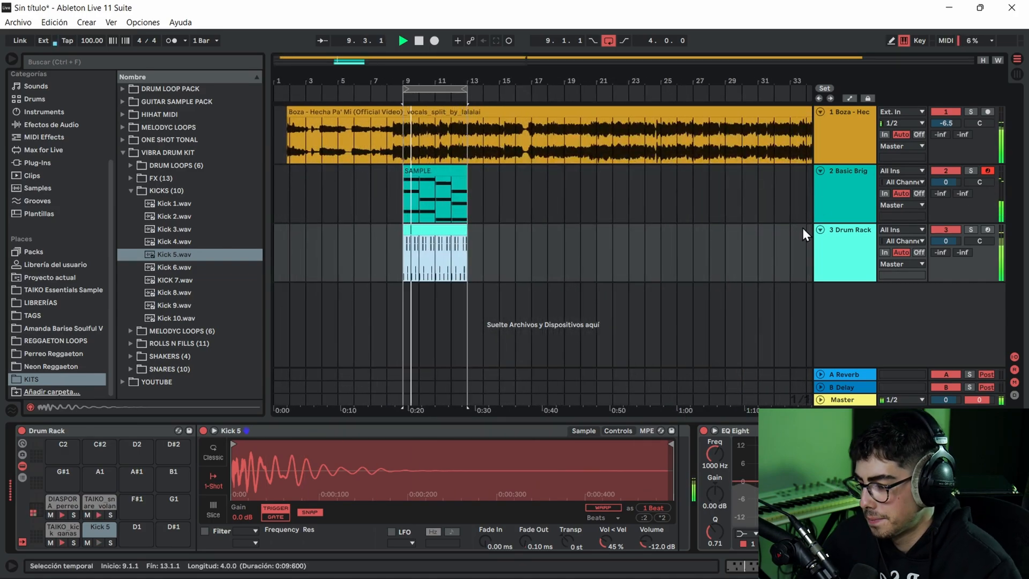
left_click(429, 169)
left_click(400, 131)
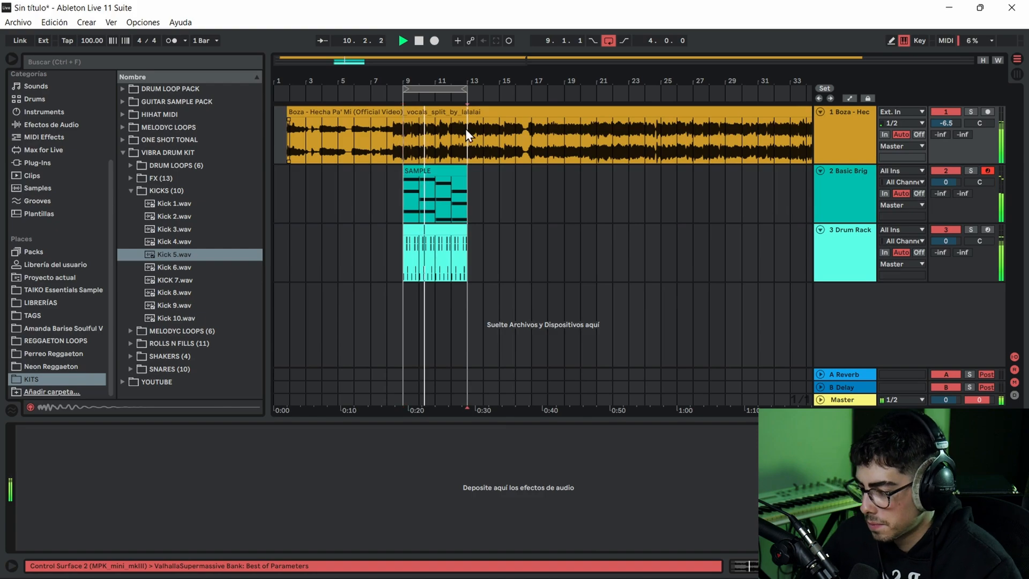
left_click(414, 130)
key("space")
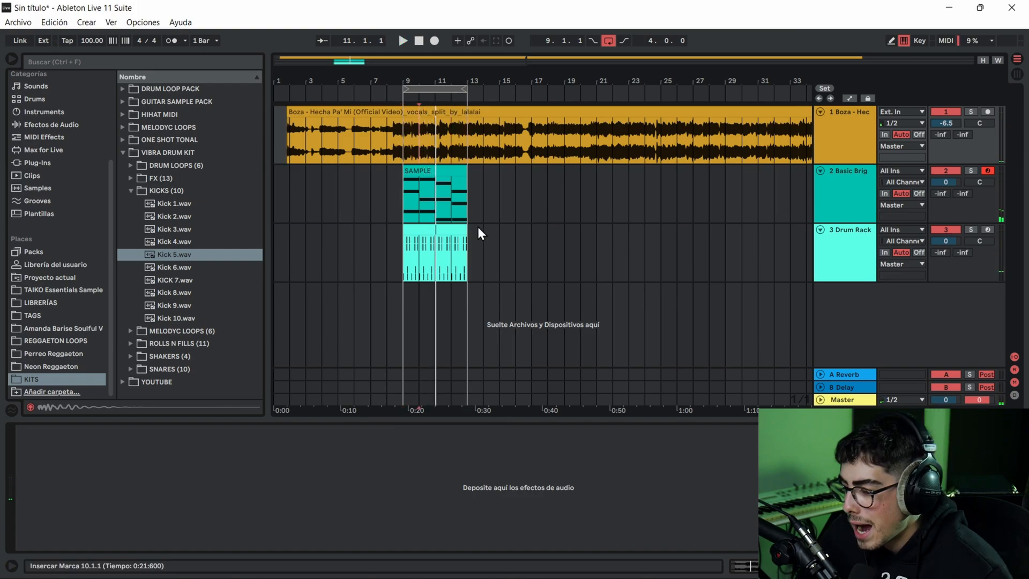
- Duplicate all chord notes in the SAMPLE clip and transpose the copies down an octave
left_click(456, 171)
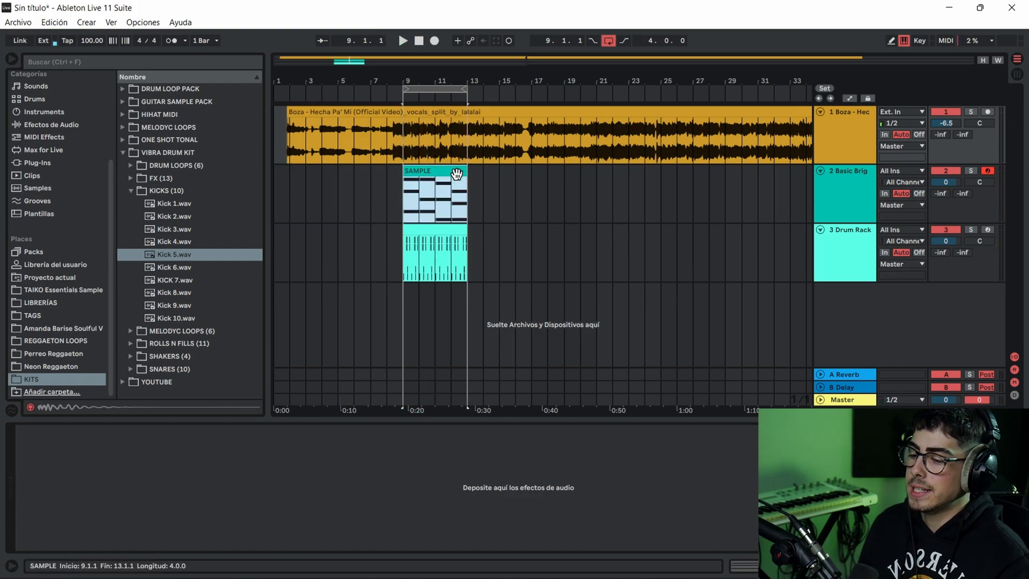
double_click(456, 173)
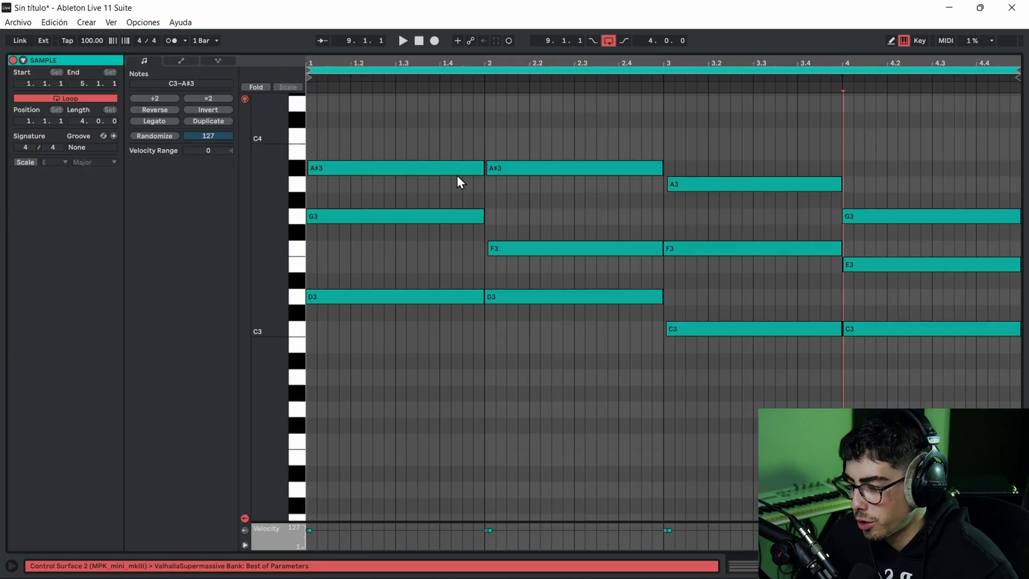
left_click_drag(397, 120, 930, 407)
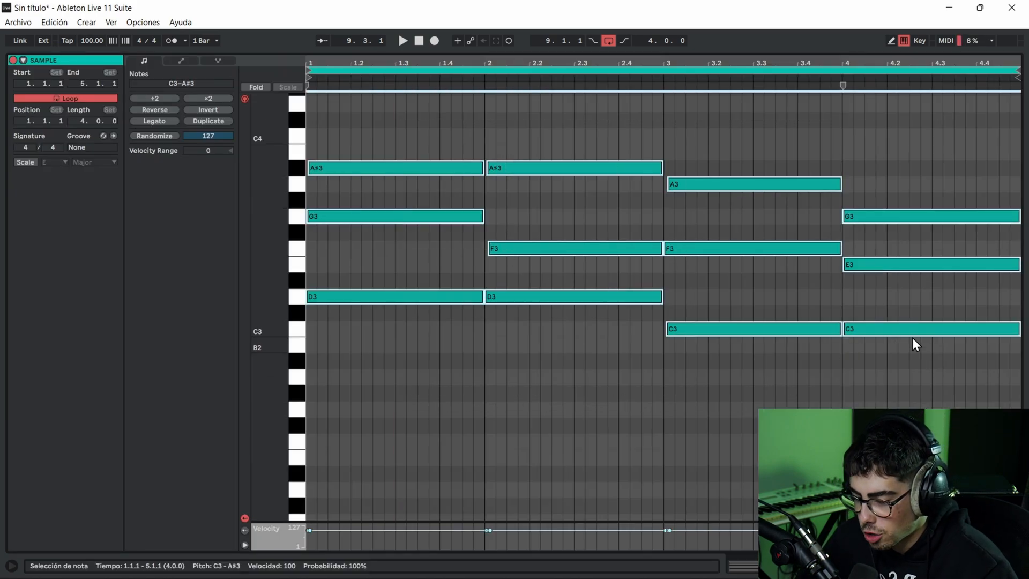
left_click_drag(908, 336, 911, 349)
key("shift+Down")
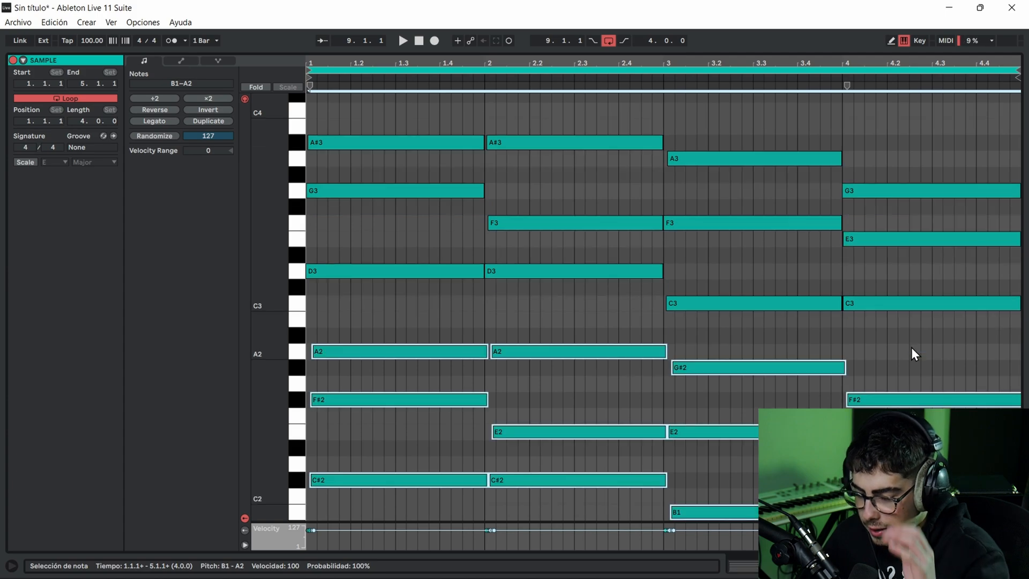
- Raise the lower chord copies by a semitone to C2–A#2, align their starts with the original chords, and play the loop
key("Up")
key("space")
key("space")
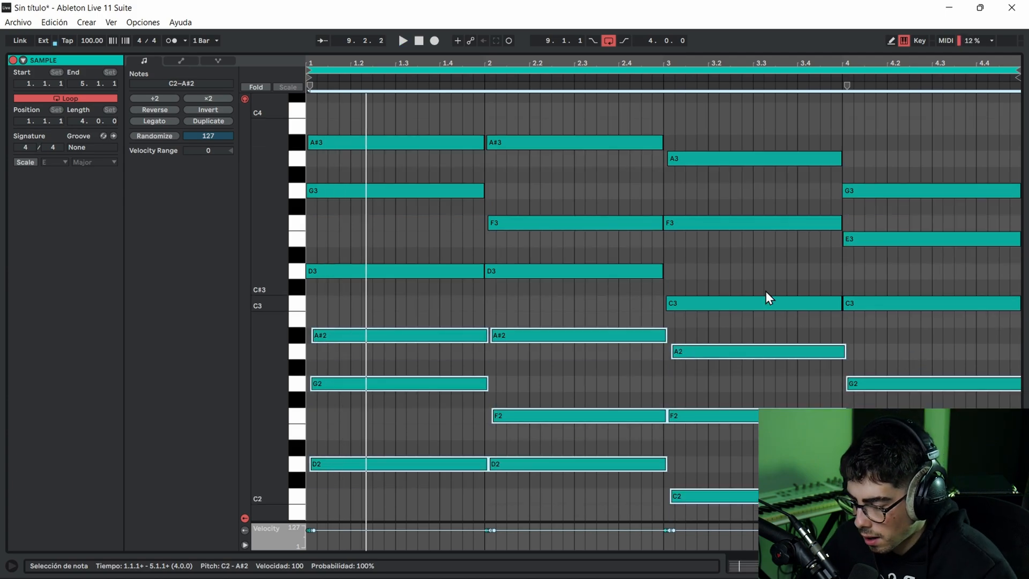
key("space")
key("space")
key("Left")
key("space")
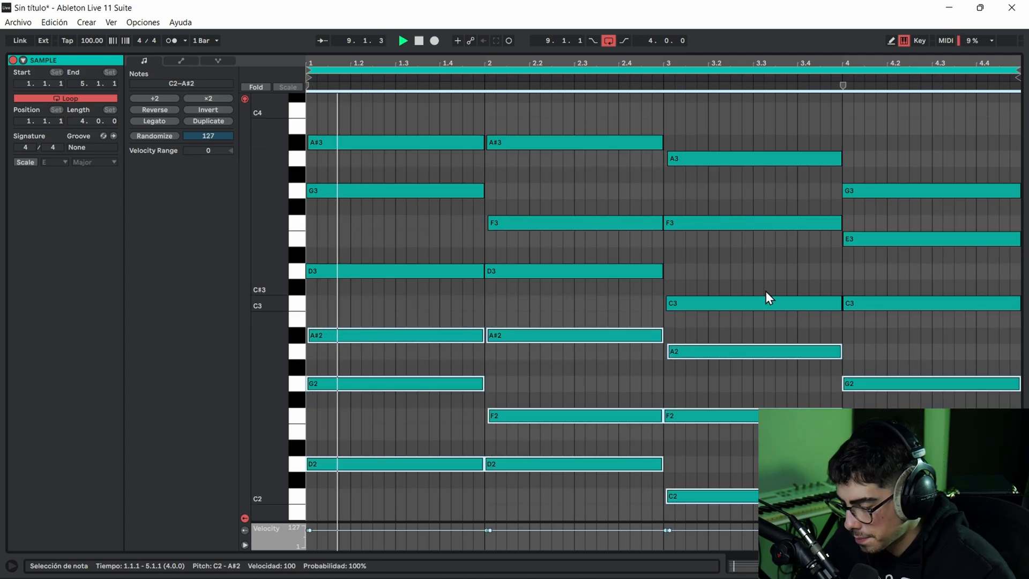
- Listen to the chords with their lower-octave copies, and undo those copies in the SAMPLE clip
left_click(495, 300)
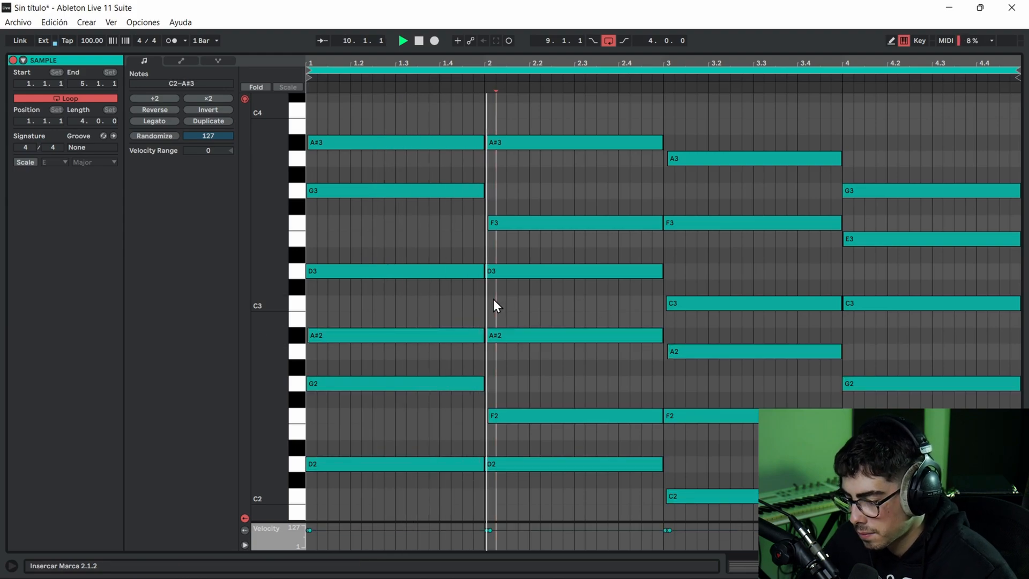
left_click(473, 306)
left_click(484, 302)
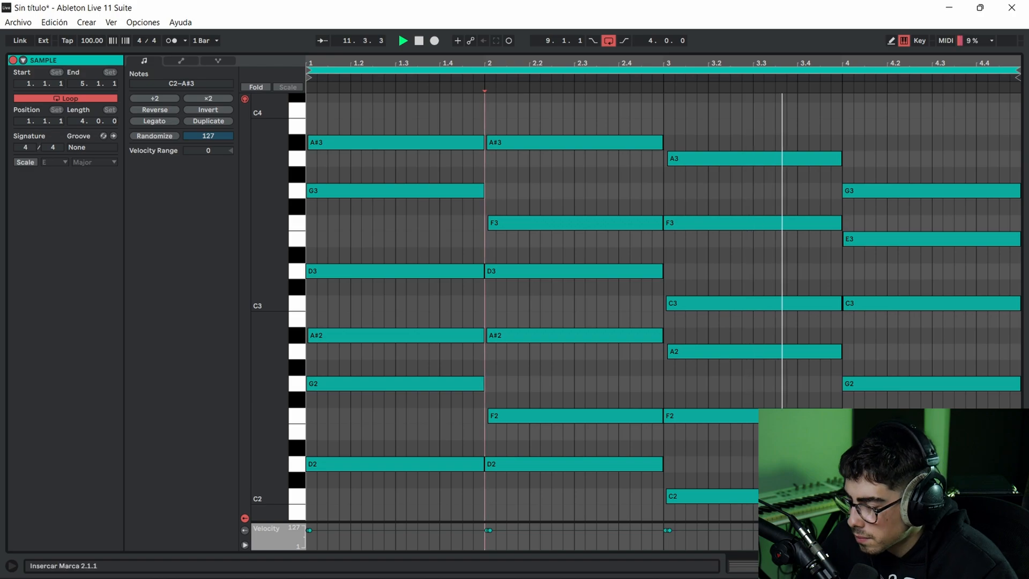
key("Down")
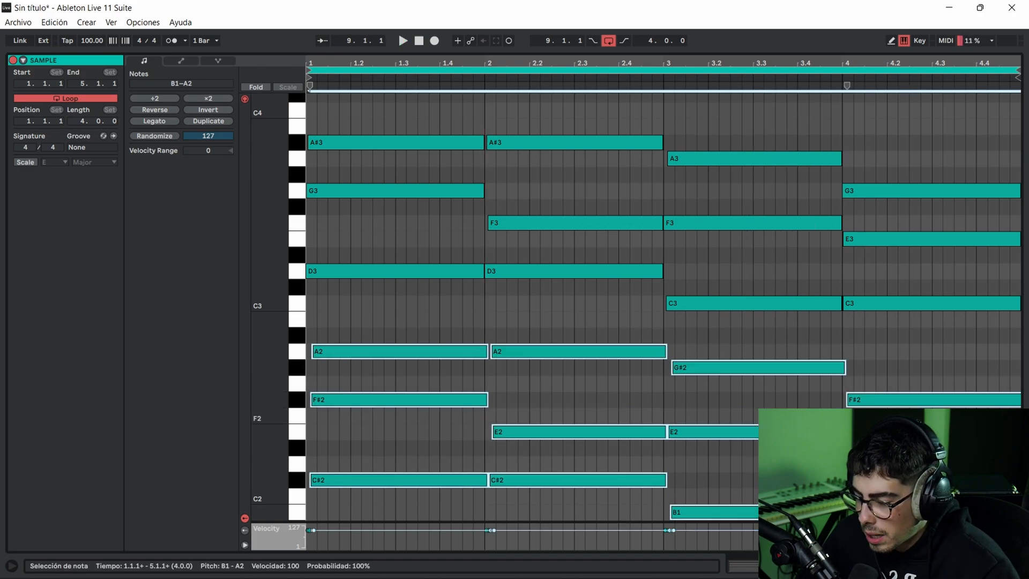
key("shift+Up")
key("Up")
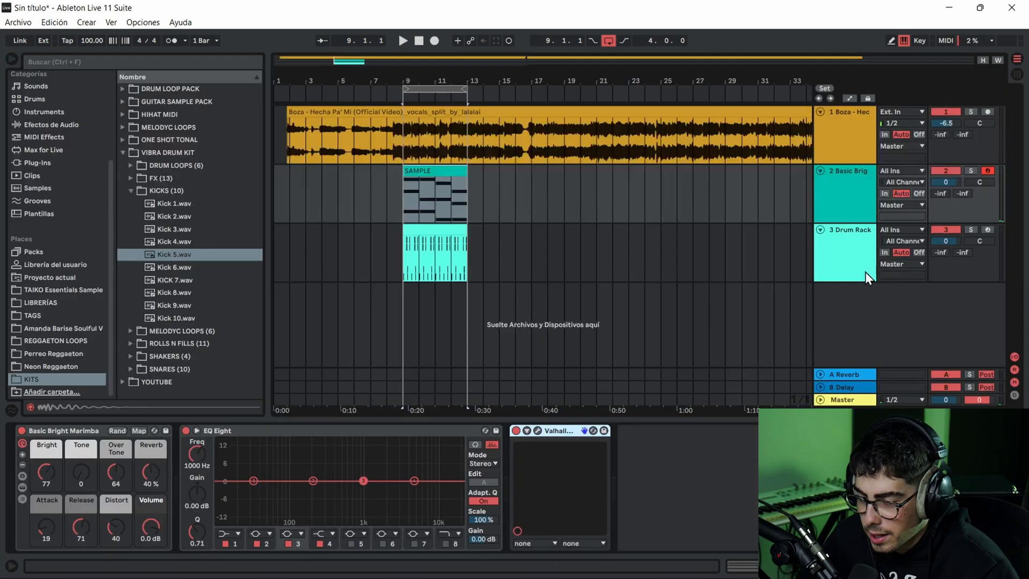
- Duplicate the marimba track with its SAMPLE clip, and transpose all notes in the duplicated clip down an octave
right_click(865, 272)
left_click(806, 221)
left_click(445, 244)
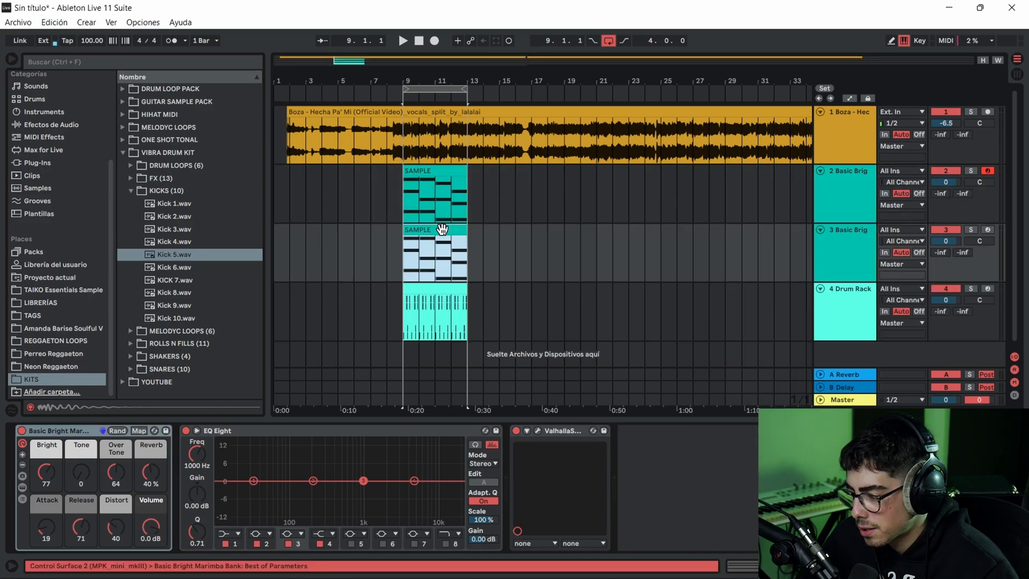
double_click(445, 244)
left_click_drag(408, 110, 889, 378)
key("shift+Down")
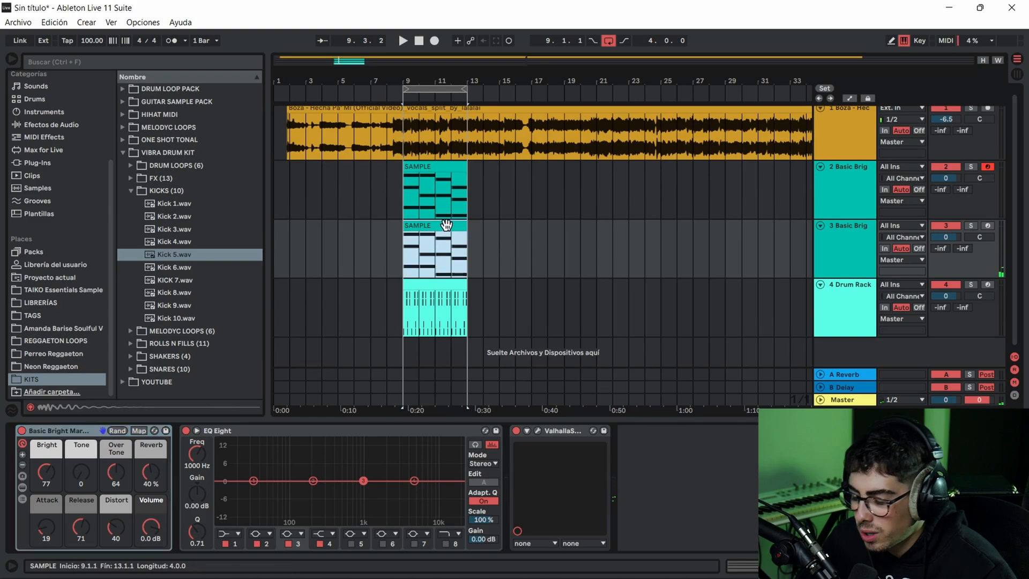
- Lower the duplicated marimba track's volume to -4.2 dB while listening to the loop
key("space")
left_click_drag(946, 237, 946, 249)
key("space")
key("space")
key("space")
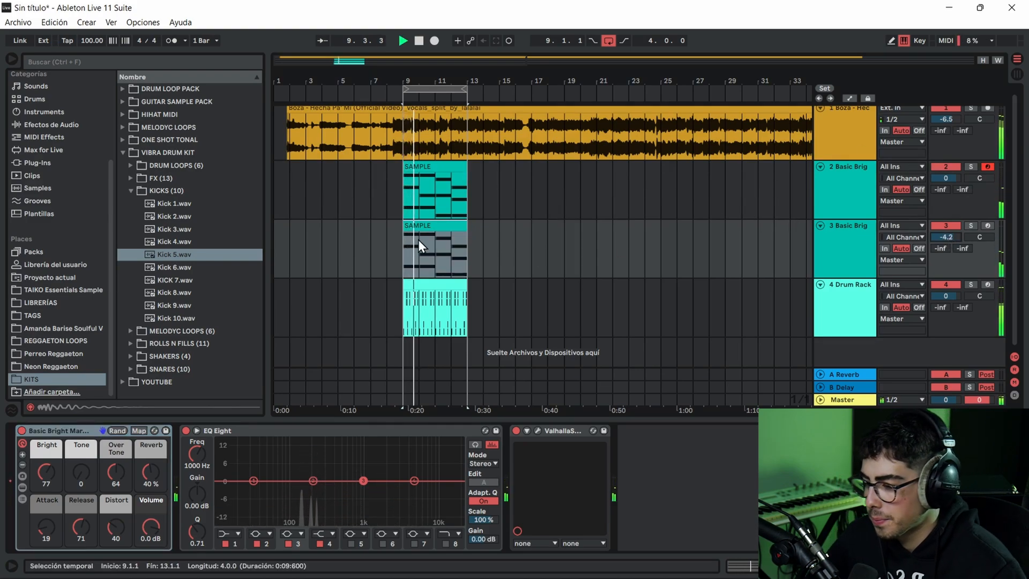
left_click(424, 217)
key("space")
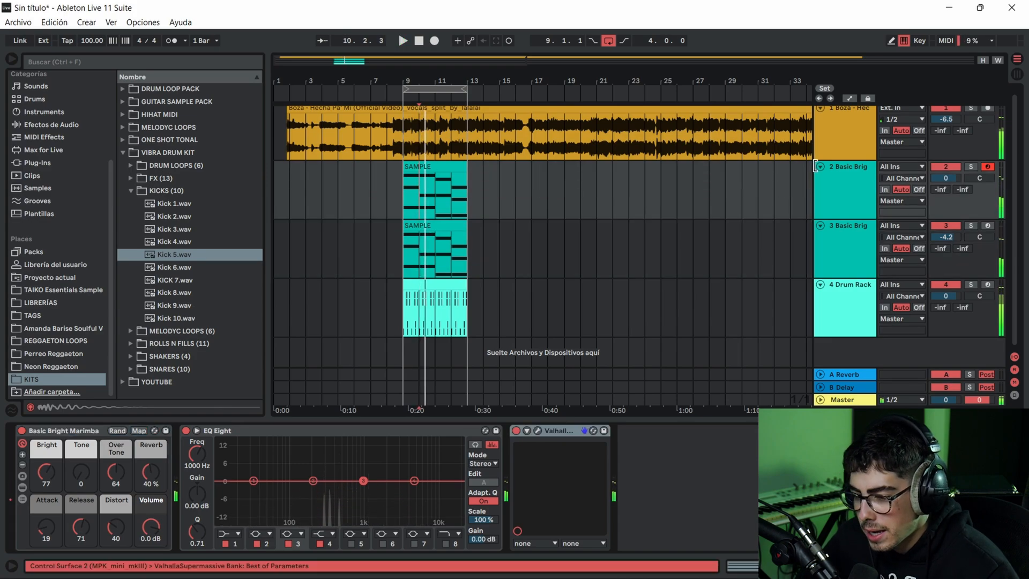
- Solo the original marimba track, search the audio effects for DELAY, and add Delay after the Valhalla reverb
left_click(450, 168)
left_click(971, 166)
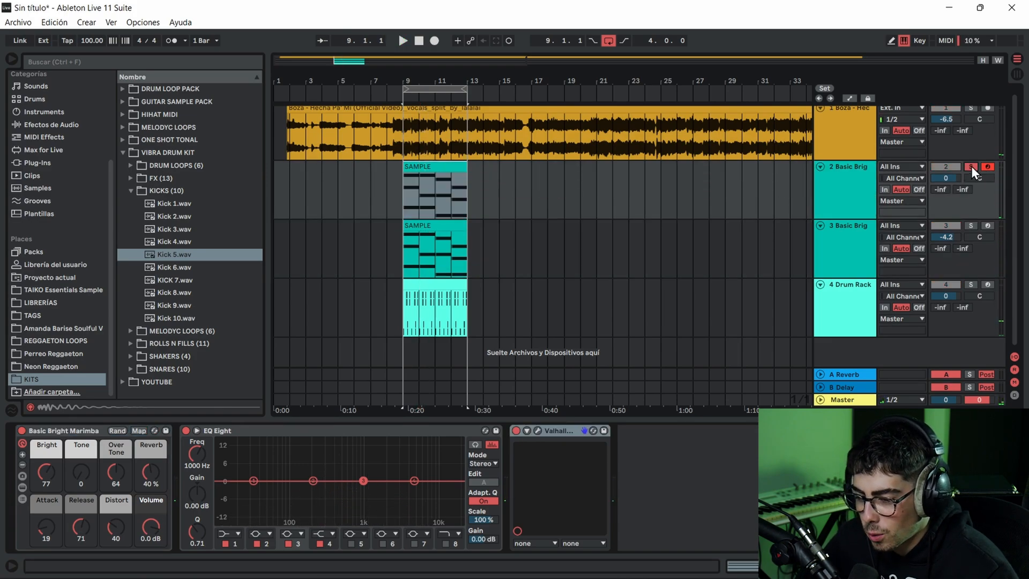
left_click(93, 60)
type("DELAY")
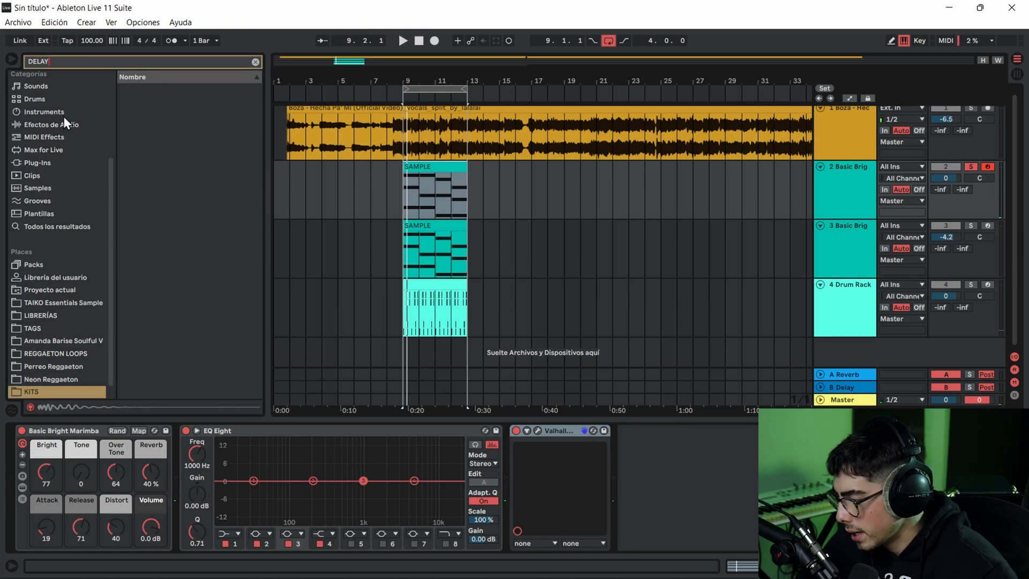
left_click(63, 117)
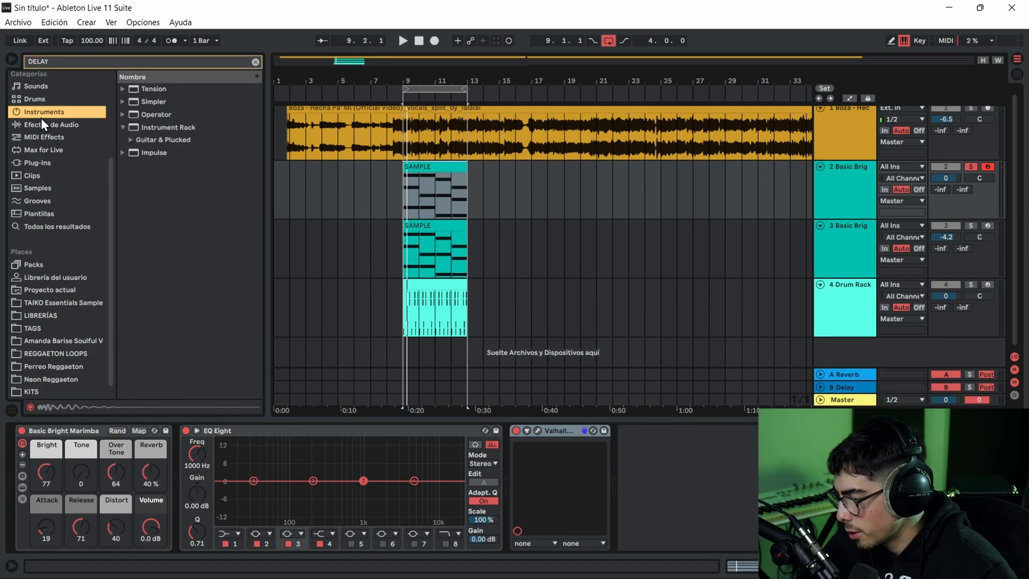
left_click(41, 123)
left_click(123, 114)
left_click_drag(161, 191, 626, 450)
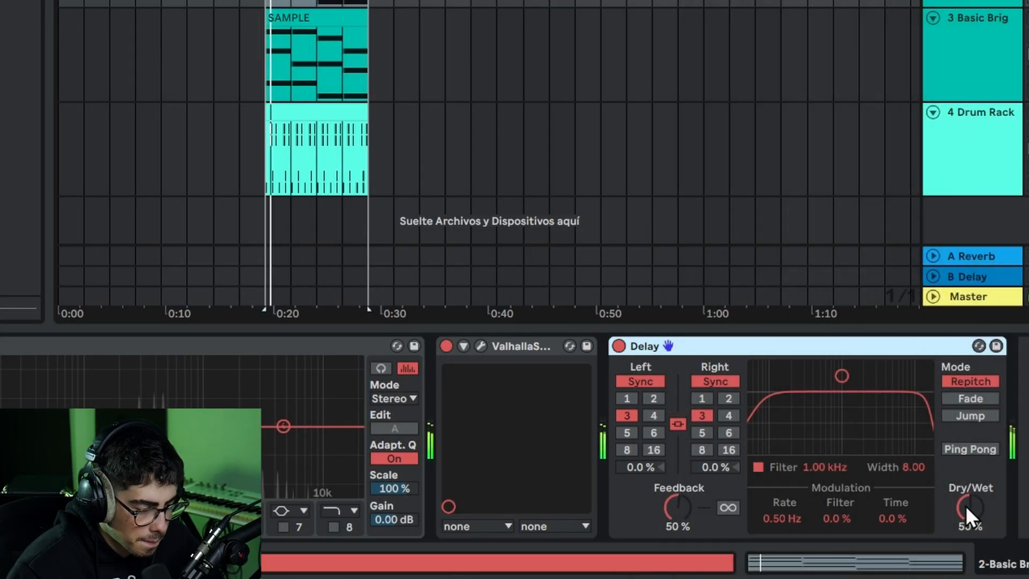
- Compare the soloed marimba's delay with Ping Pong mode on and off
left_click(971, 447)
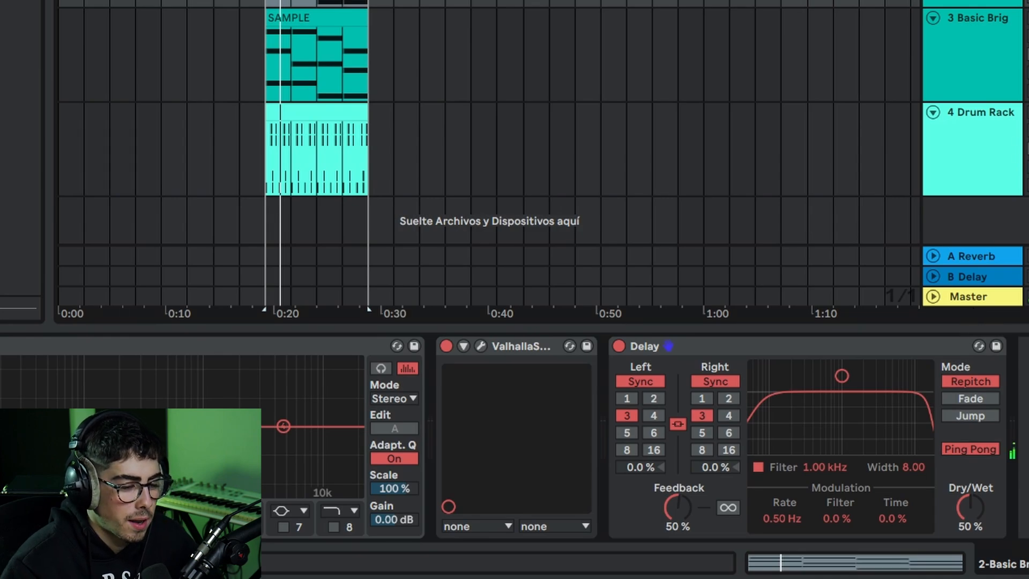
key("space")
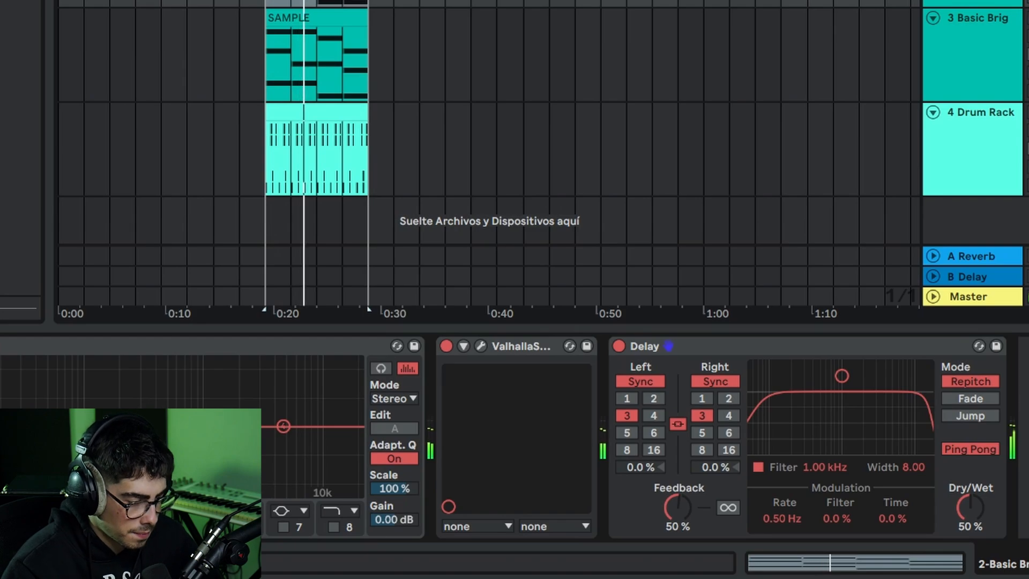
left_click(967, 449)
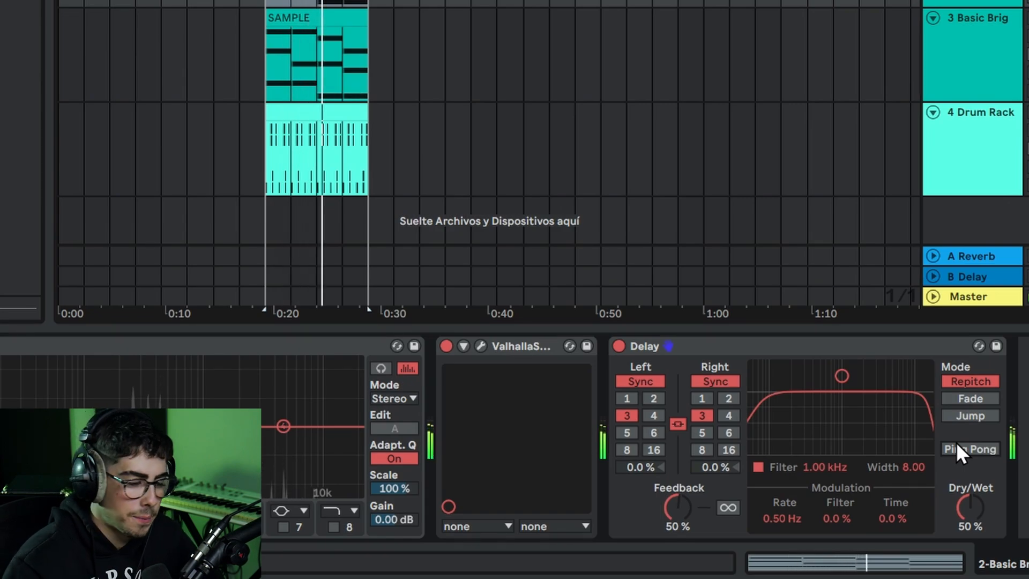
- Set the marimba delay's Dry/Wet to 53% while listening to the soloed track
left_click_drag(957, 509, 970, 497)
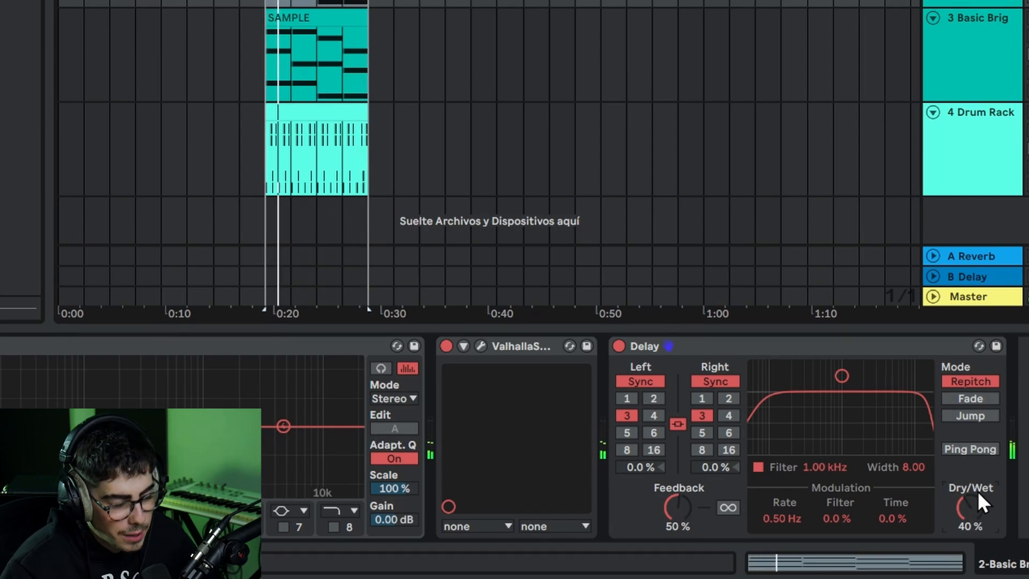
left_click_drag(985, 508, 985, 496)
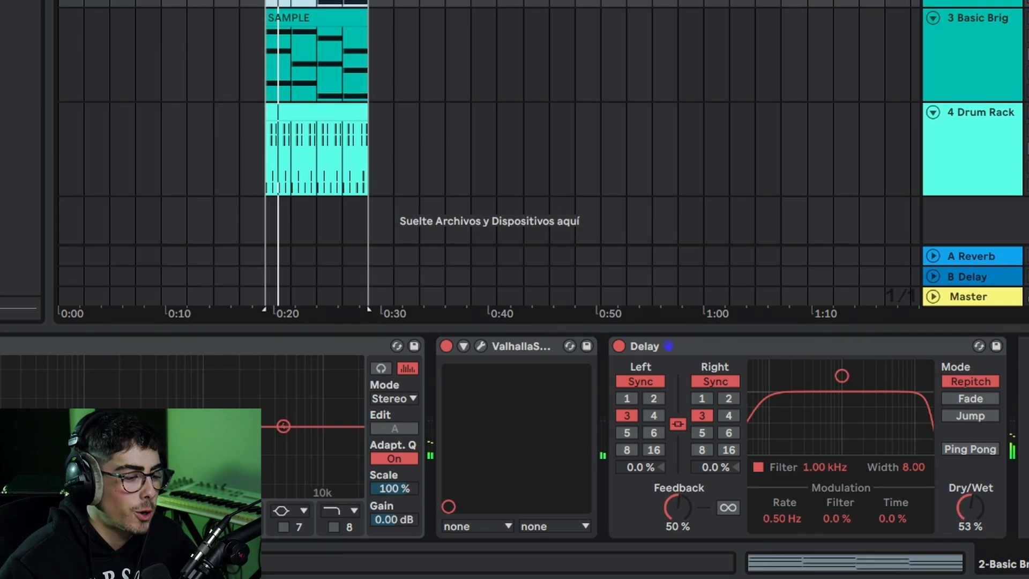
key("space")
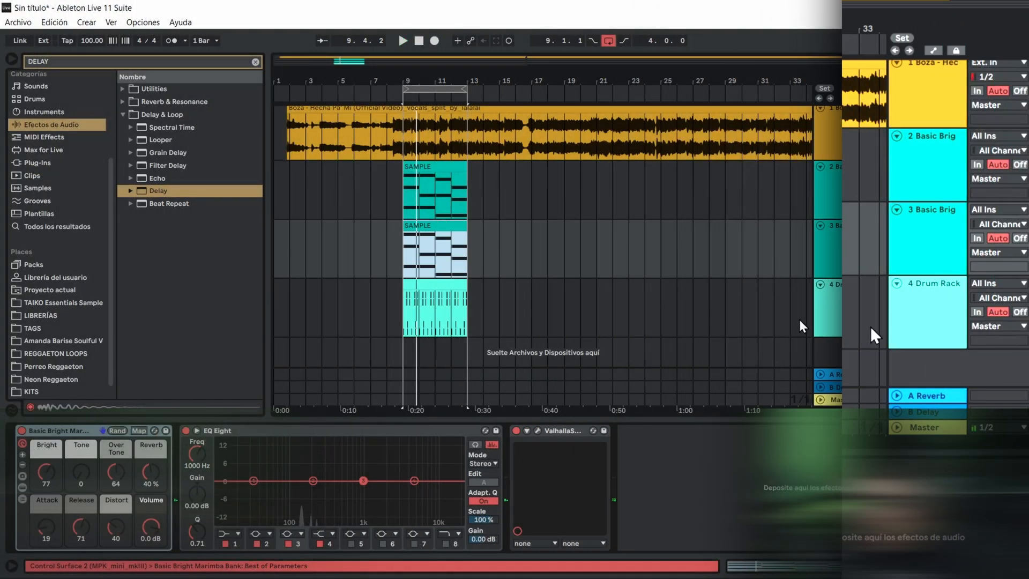
- Add a MIDI track below the Drum Rack with the Jun-6 V synth on the 2 OSC Bass preset
right_click(836, 356)
left_click(851, 371)
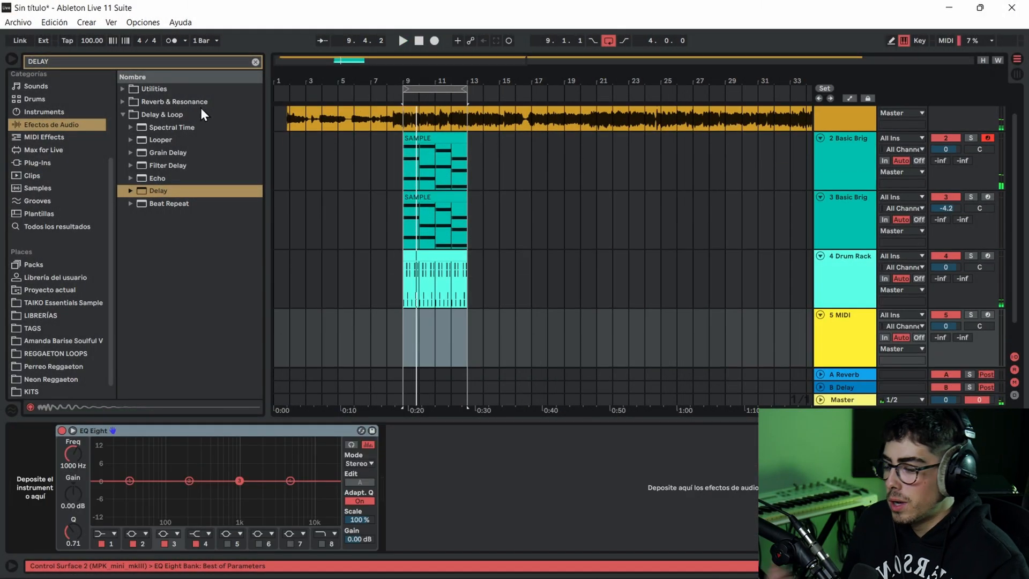
left_click(256, 62)
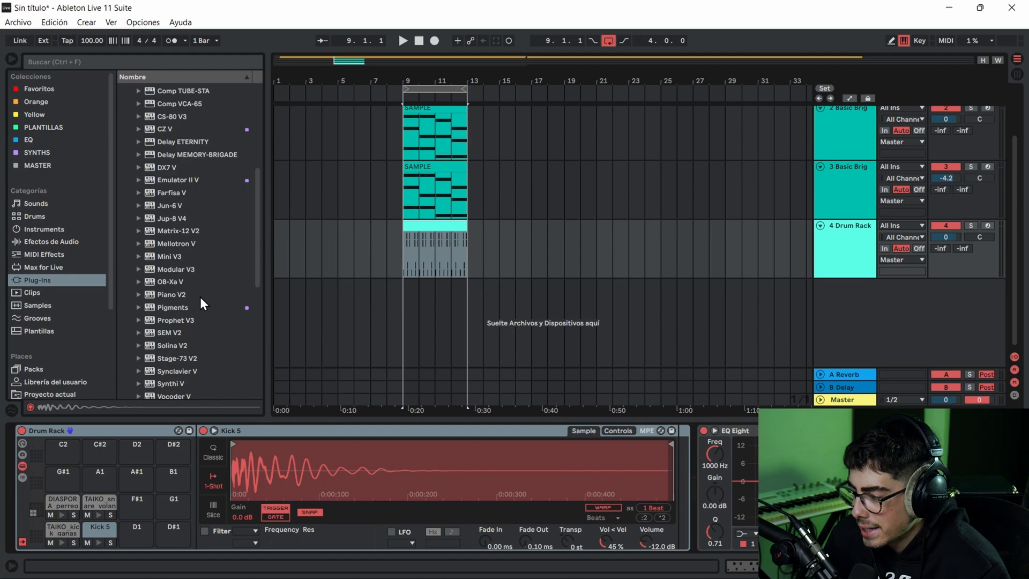
scroll(200, 297, "up", 7)
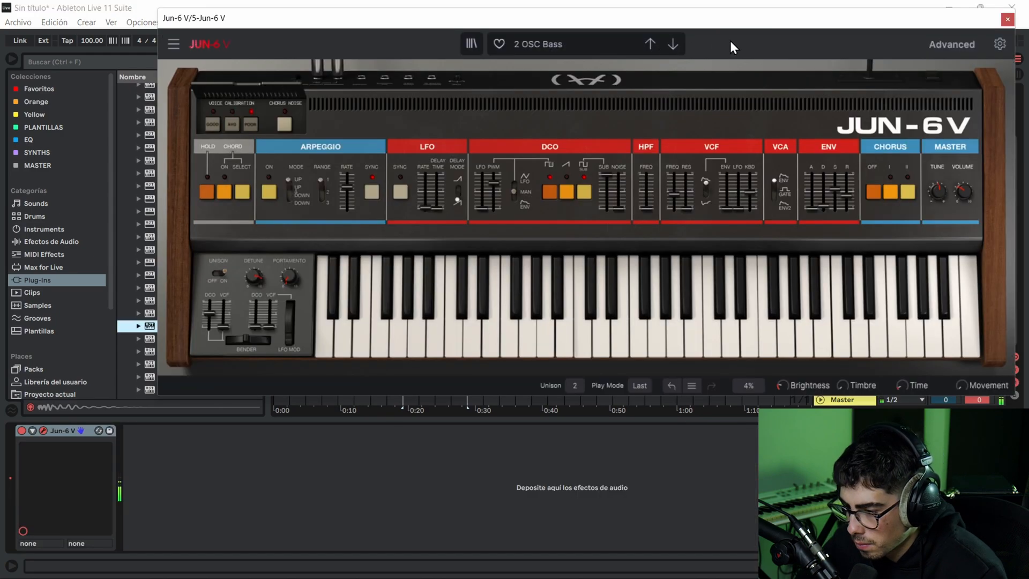
left_click(1006, 19)
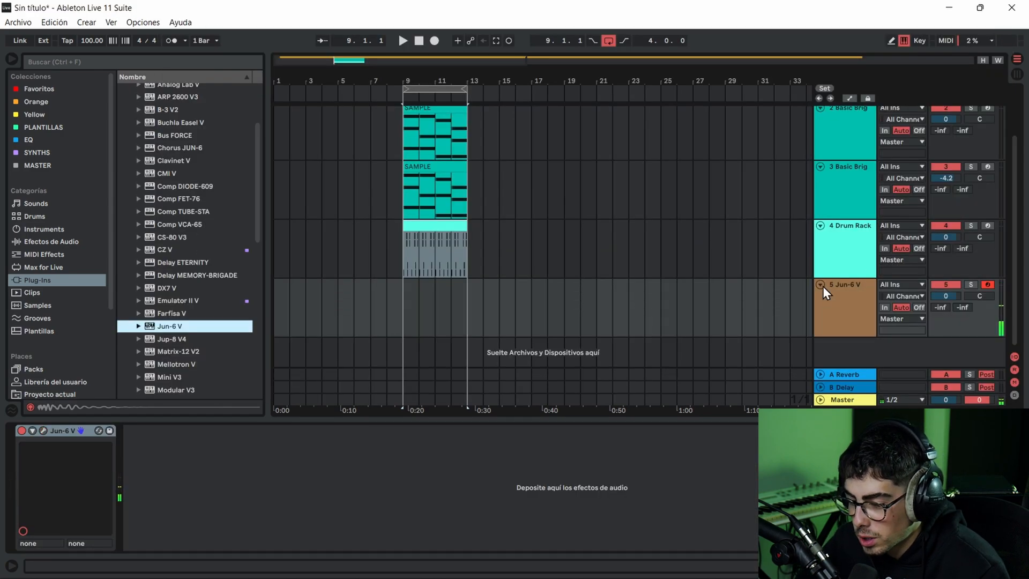
- Create a four-bar clip on the Jun-6 V track with one-beat F3 notes on beats 1 and 3 of bar 1, and check the timing by ear
left_click_drag(478, 307, 400, 304)
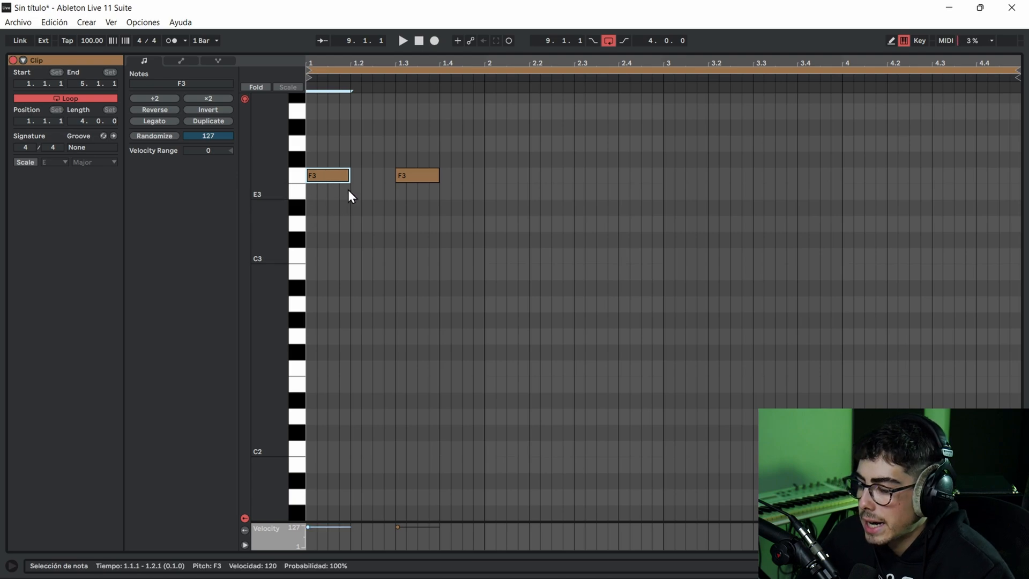
mouse_move(353, 129)
left_mouse_down()
mouse_move(410, 244)
mouse_move(397, 236)
left_mouse_up()
left_click(307, 160)
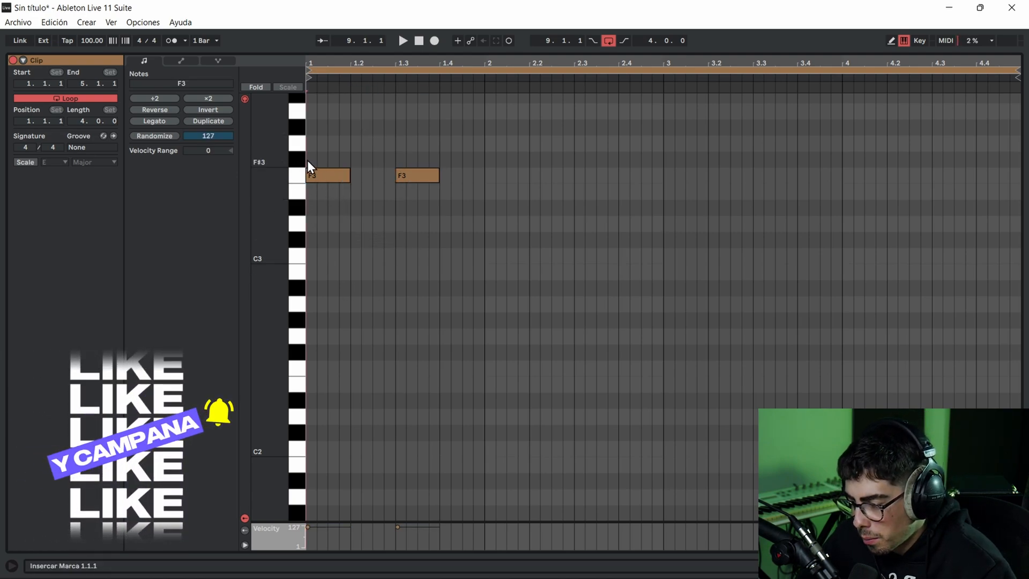
left_click(351, 161)
left_click(395, 156)
left_click(445, 155)
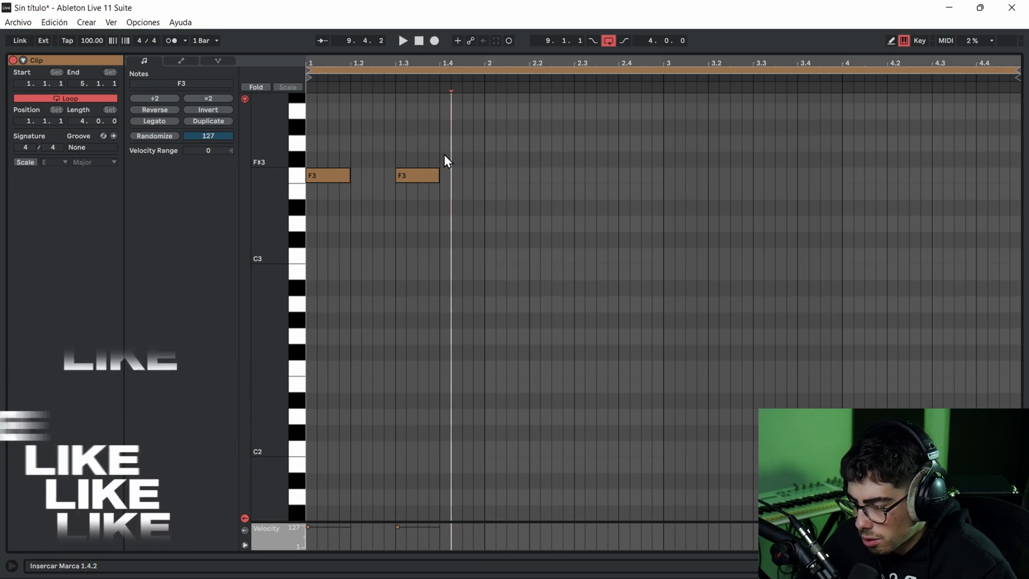
key("Left")
key("space")
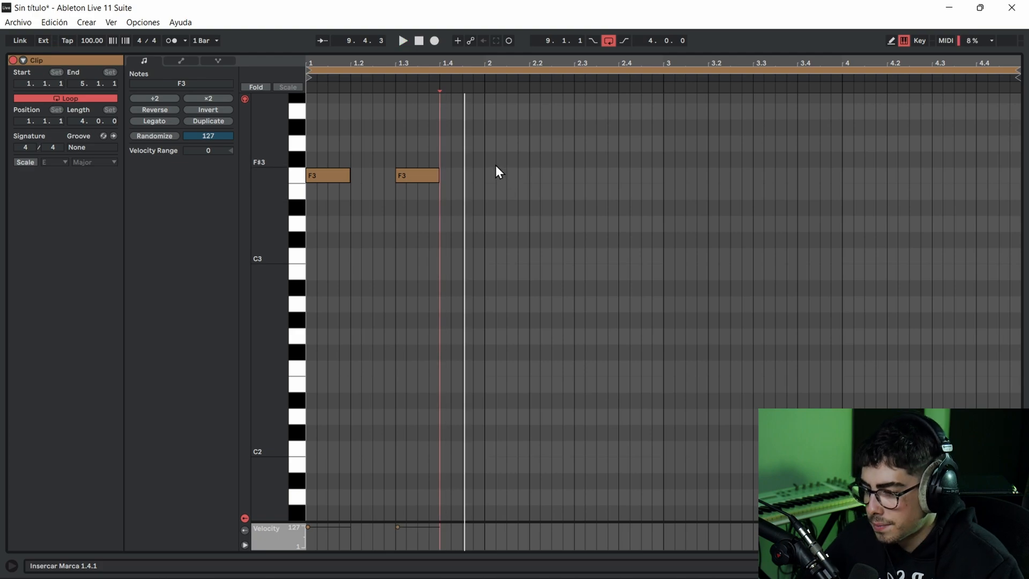
key("space")
- Add one-beat F3 notes on beats 1 and 3 of bar 2 in the bass clip
double_click(489, 191)
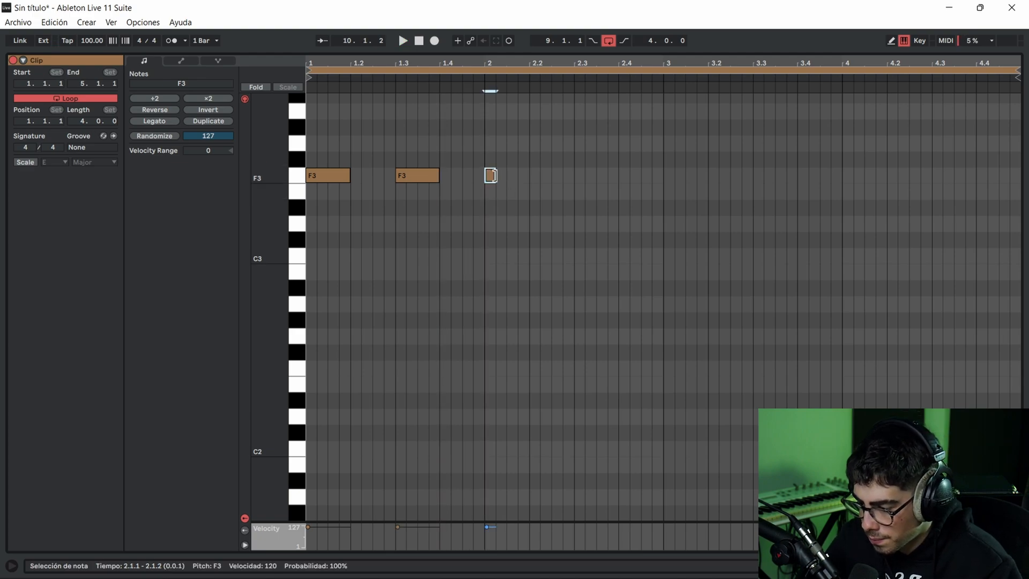
key("ctrl+d")
key("ctrl+d")
key("Right")
key("Right")
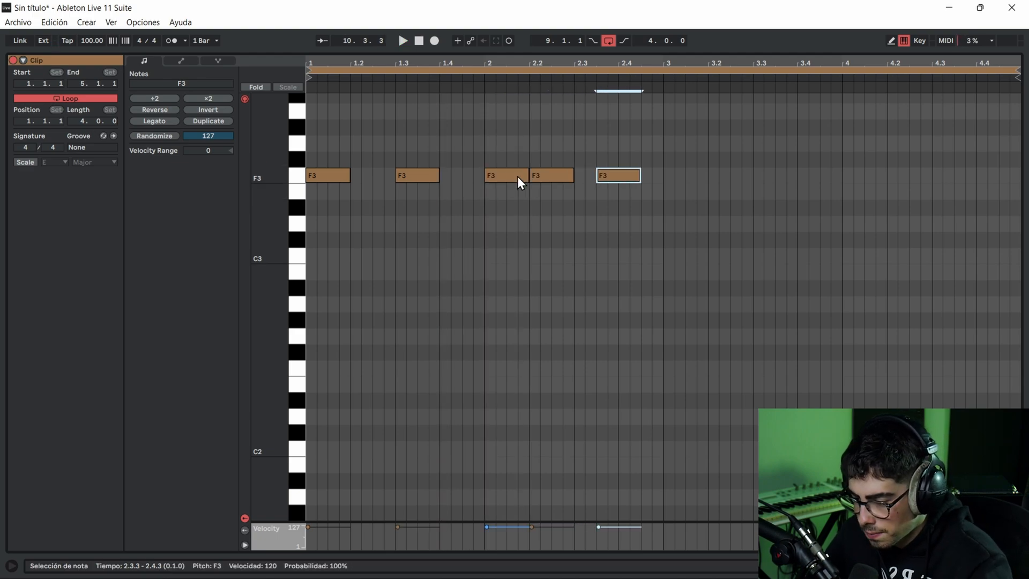
key("Left")
key("Left")
double_click(531, 180)
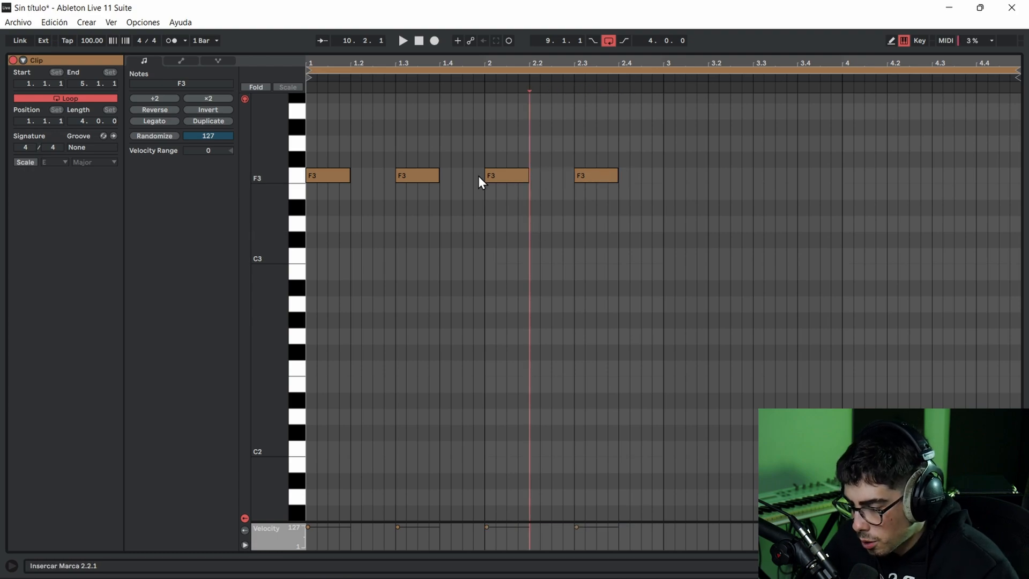
- Raise both bass notes of bar 1 to G3 and play the line
left_click_drag(469, 162, 191, 207)
key("Up")
key("Up")
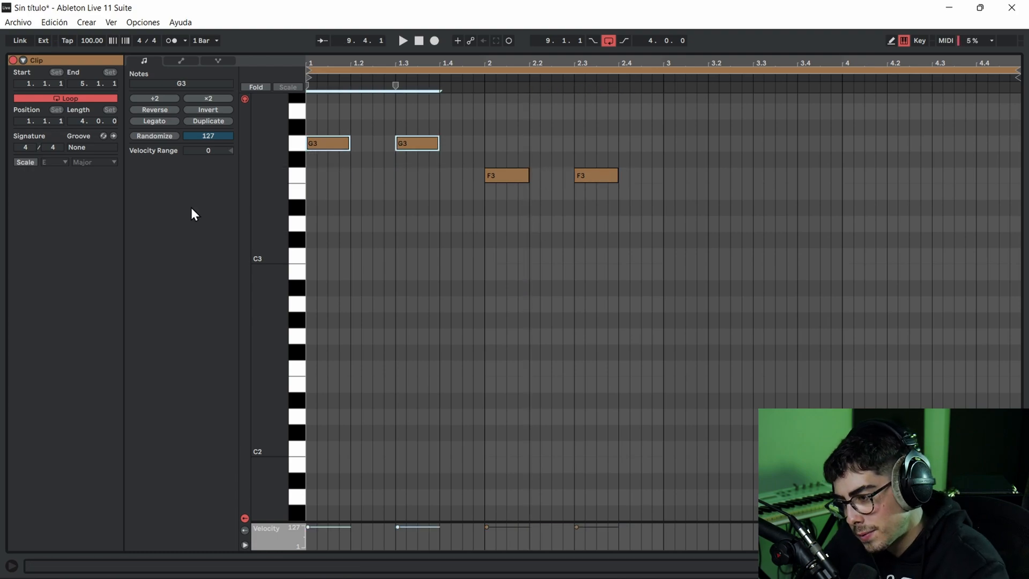
key("space")
left_click(412, 181)
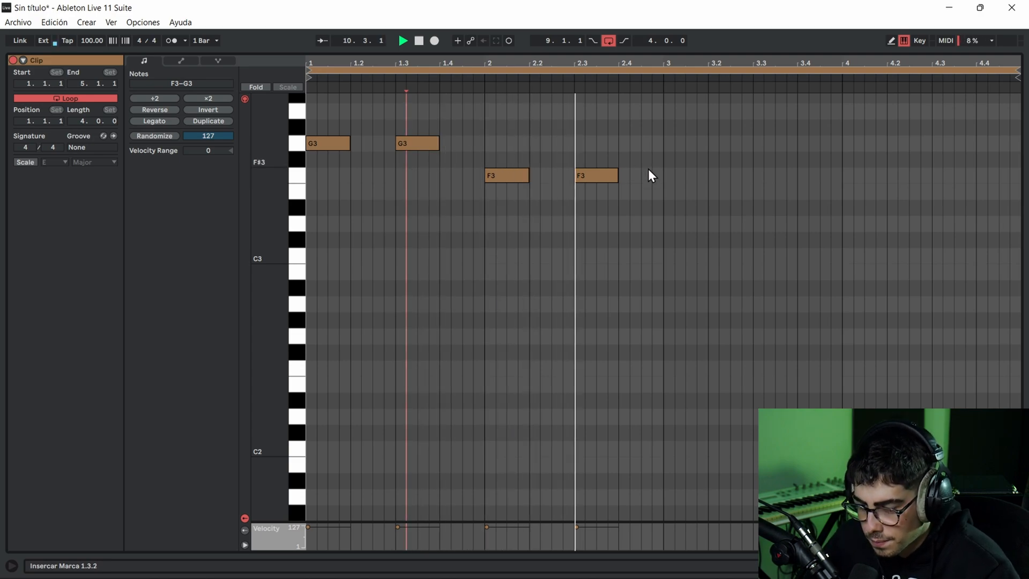
- Complete the bass line with notes in bars 3 and 4 of the Jun-6 V clip
double_click(665, 206)
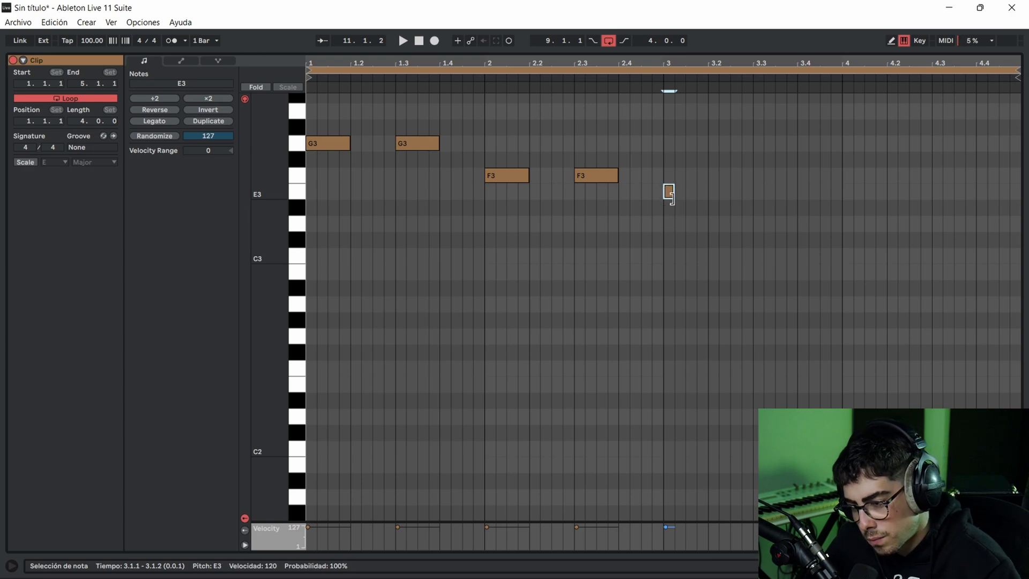
left_click_drag(679, 179, 682, 178)
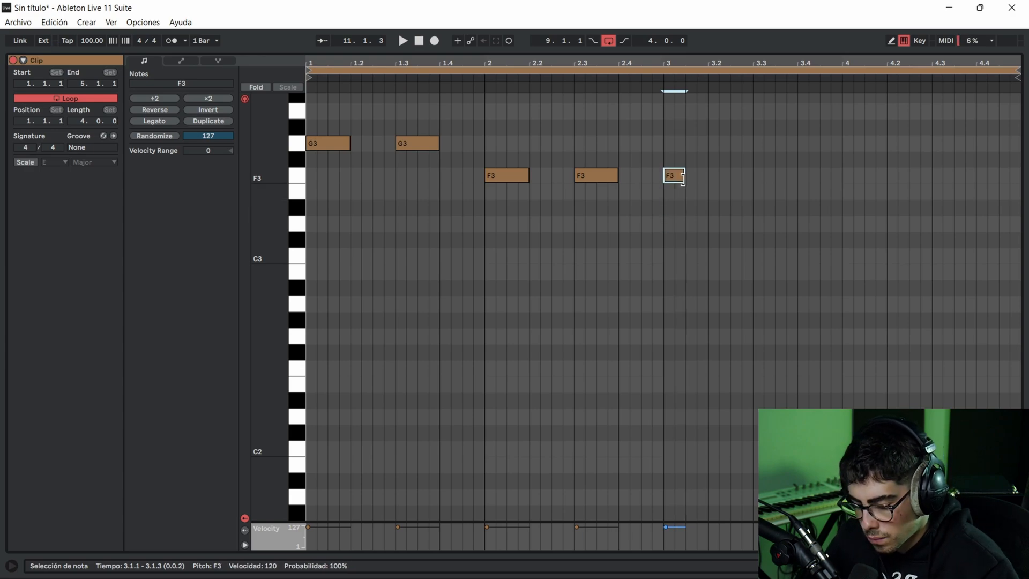
key("Down")
key("Down")
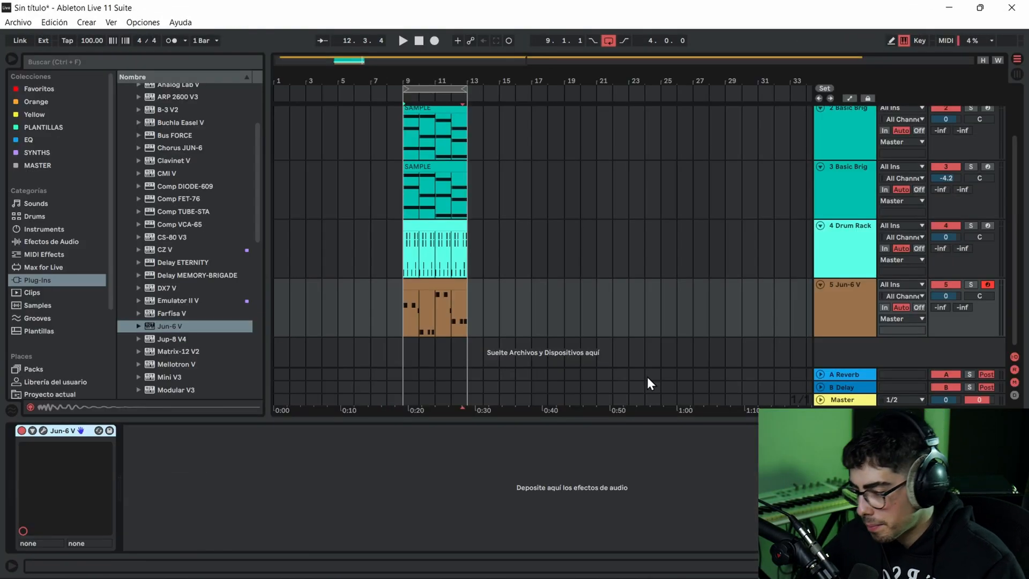
- Add the Kickstart-64bit plug-in after Jun-6 V on the bass track and close its window
left_click(454, 294)
left_click(40, 102)
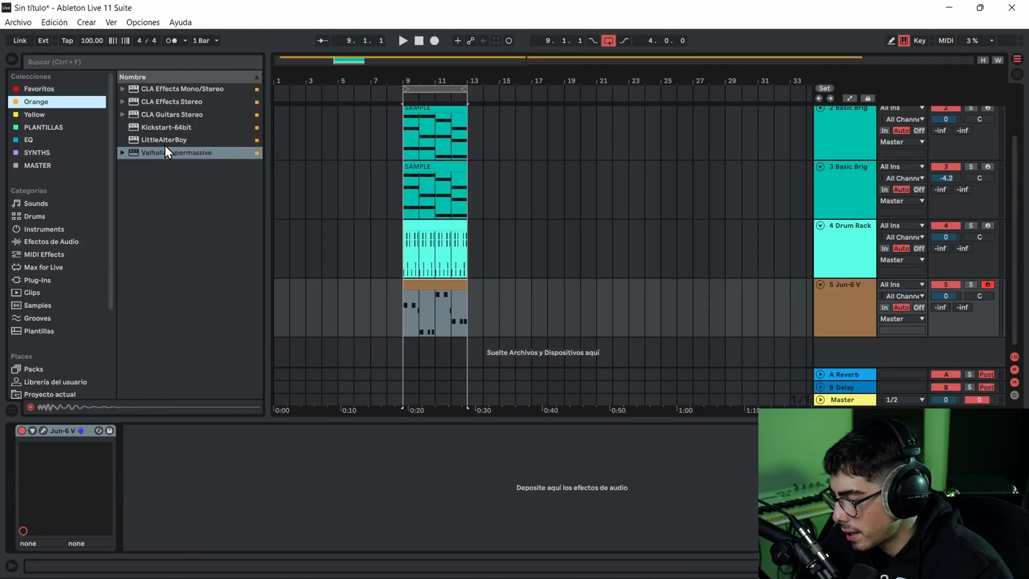
double_click(177, 127)
left_click(505, 65)
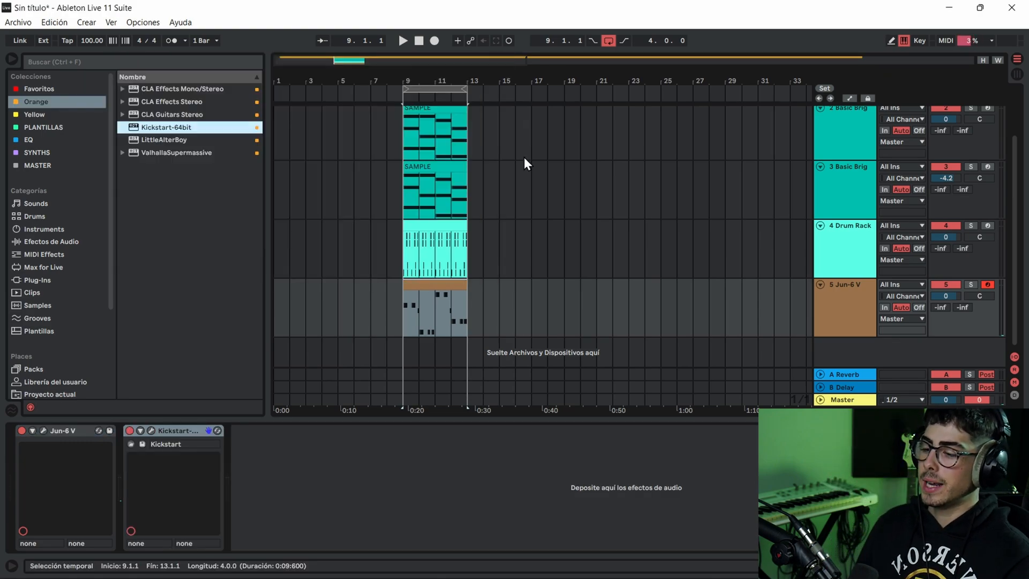
scroll(514, 188, "up", 2)
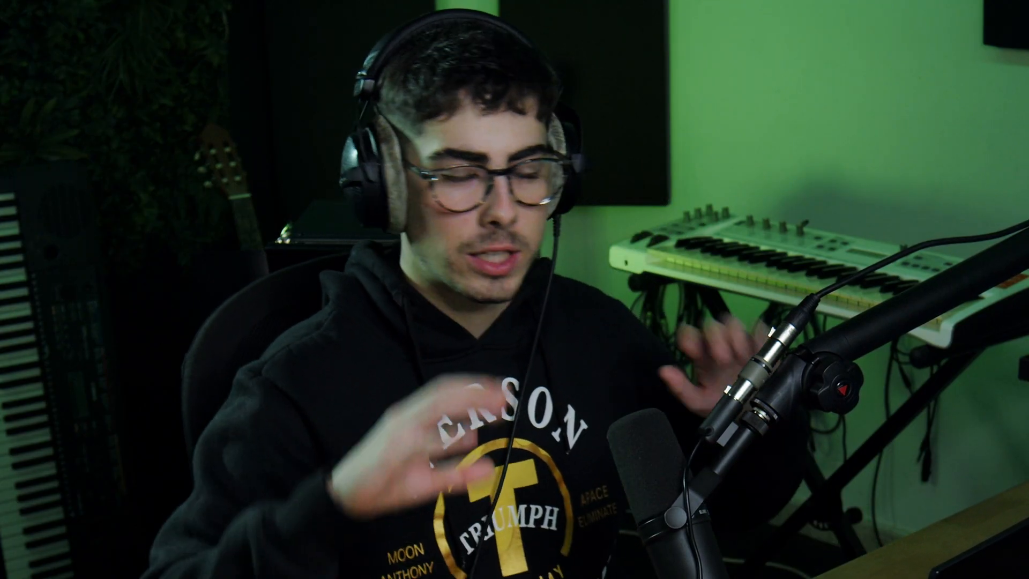
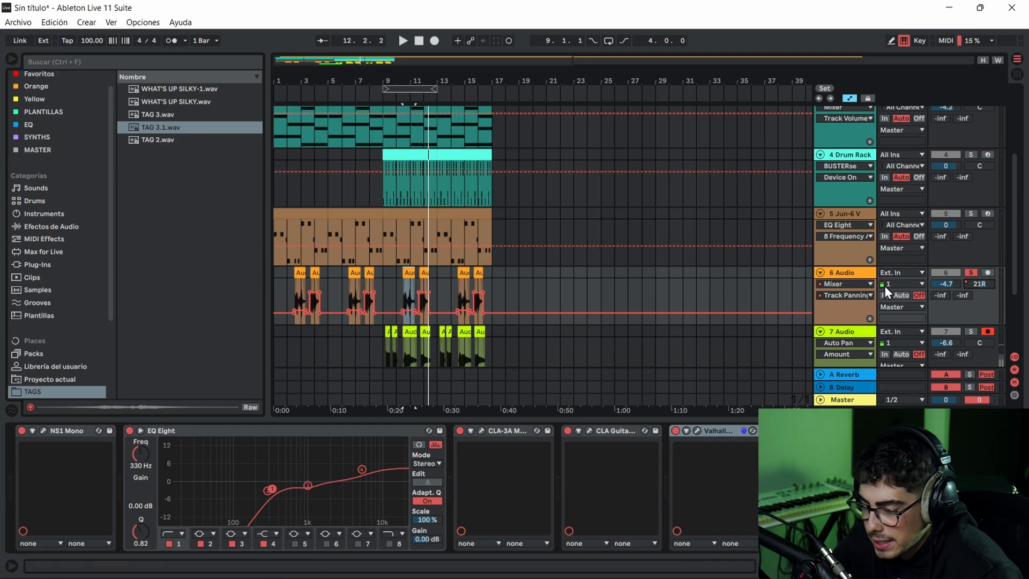
- Turn off solo on the 6 Audio track, place the marker at bar 10 and check its NS1 Mono noise suppressor
left_click(971, 272)
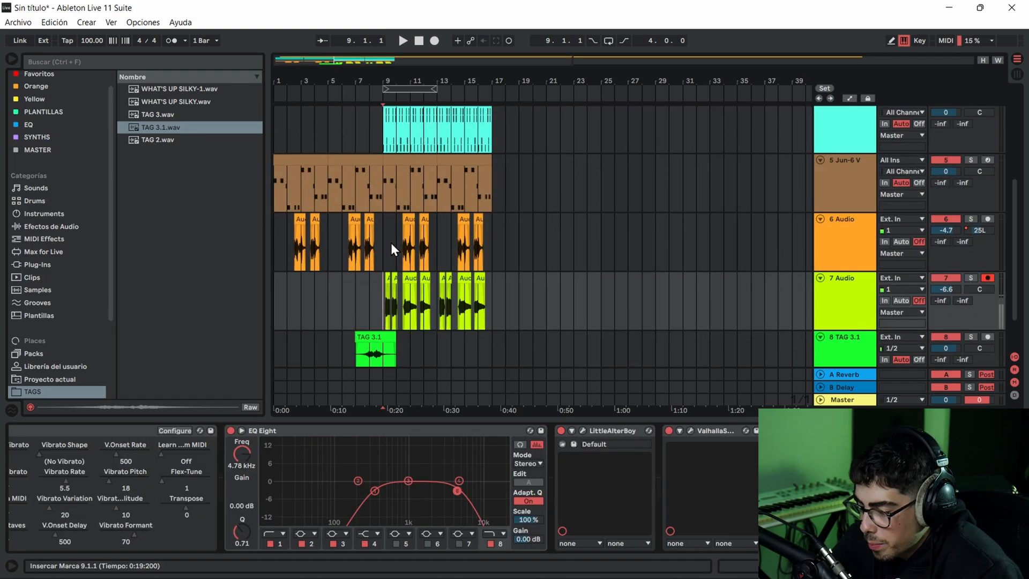
left_click(394, 241)
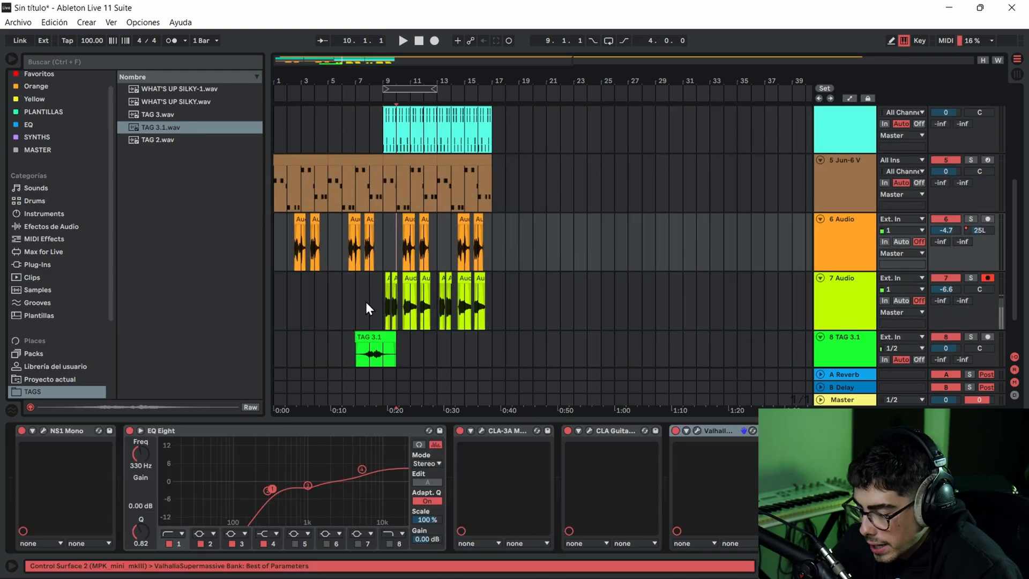
left_click(44, 431)
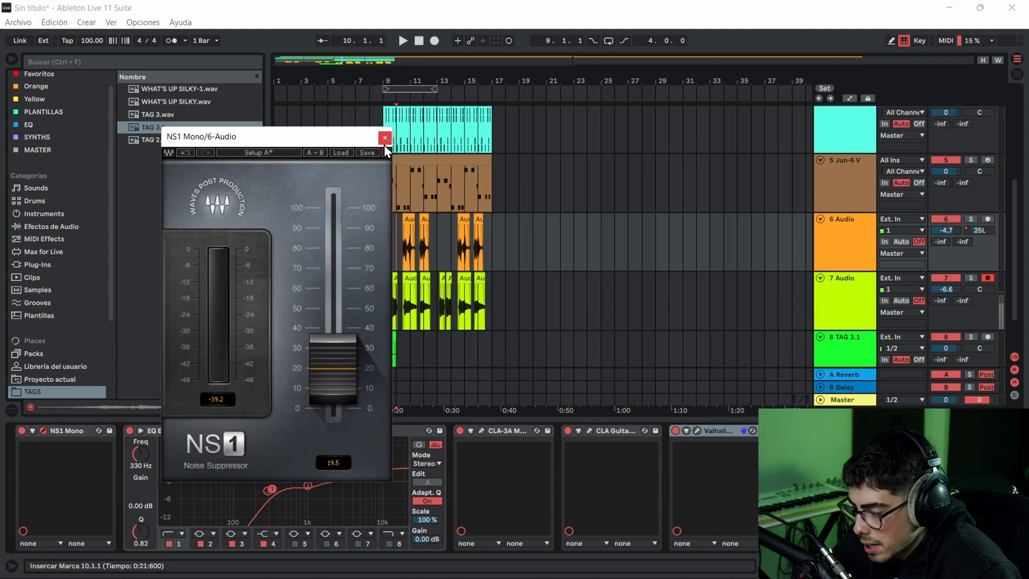
left_click(384, 134)
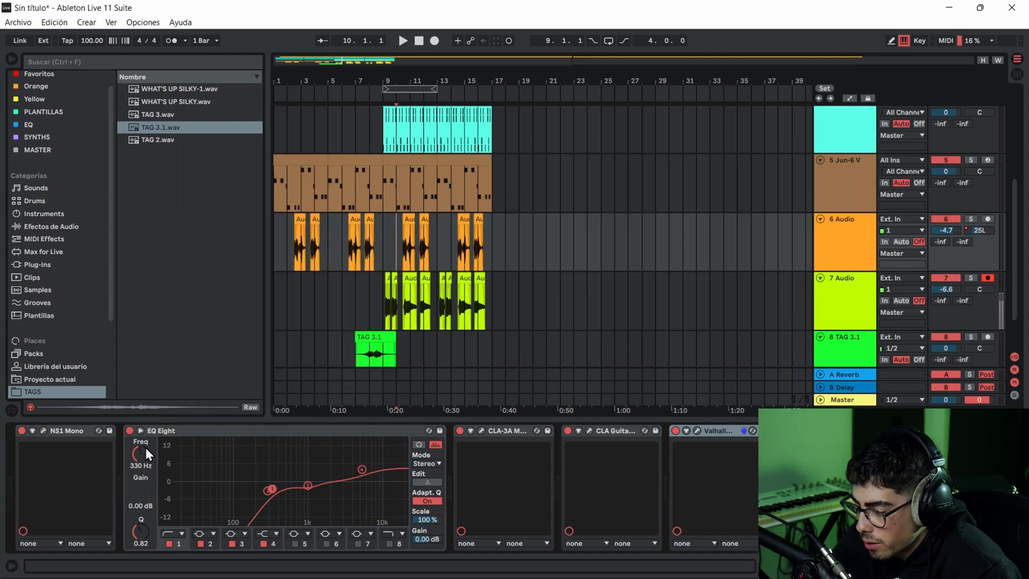
- Bypass the effects after NS1 Mono on 6 Audio, compare EQ Eight off and on, and re-enable CLA-3A
left_click(461, 430)
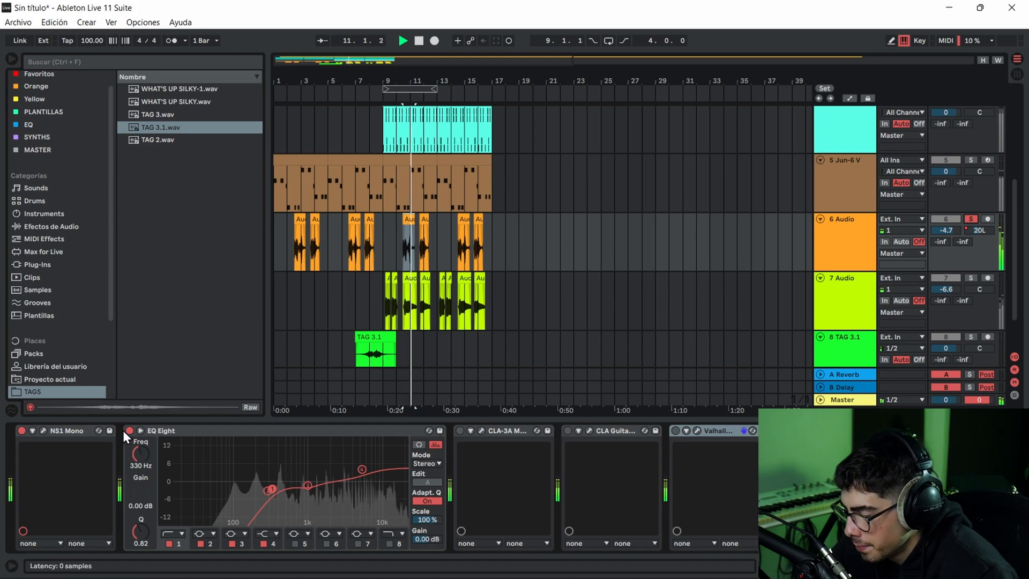
left_click(129, 430)
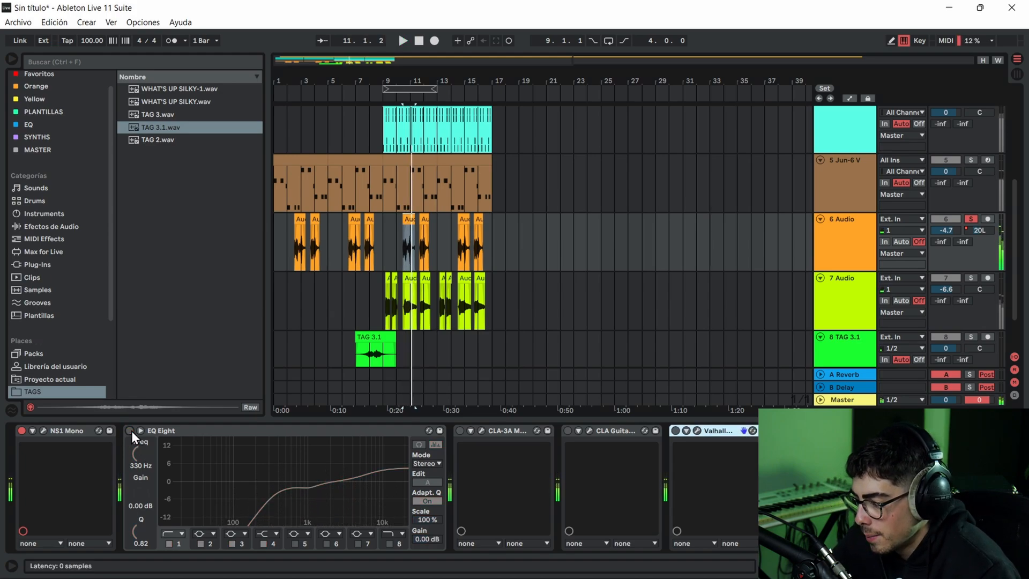
left_click(130, 430)
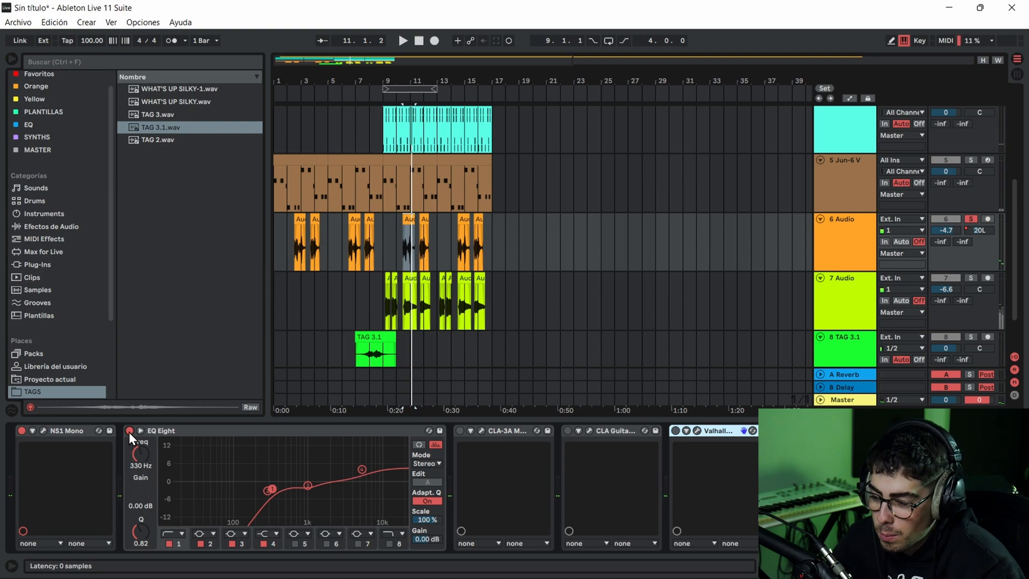
left_click(460, 431)
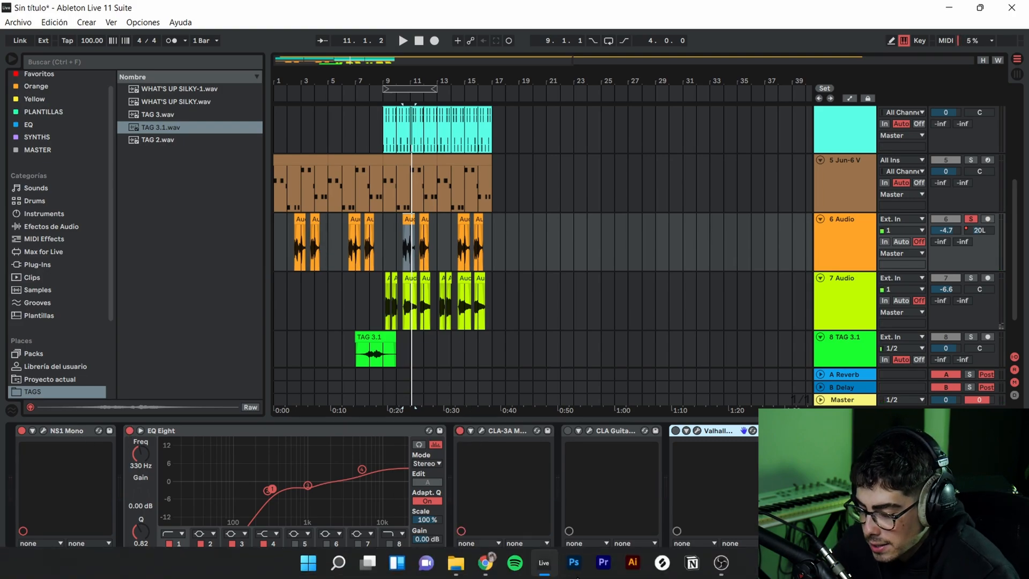
- Check the CLA-3A compressor's settings while playing the soloed 6 Audio vocal, and close its window
left_click(482, 430)
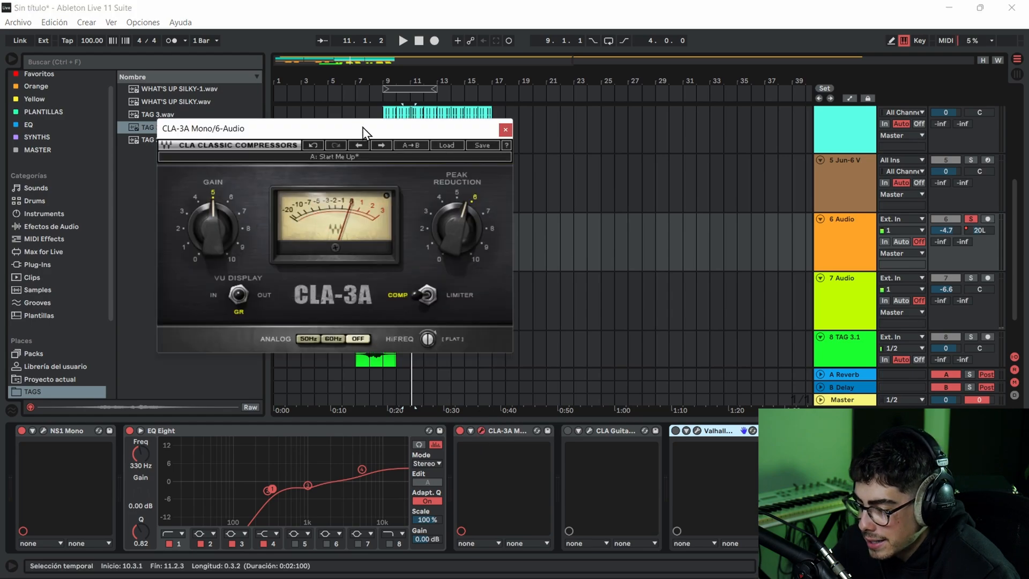
left_click_drag(363, 131, 450, 131)
key("space")
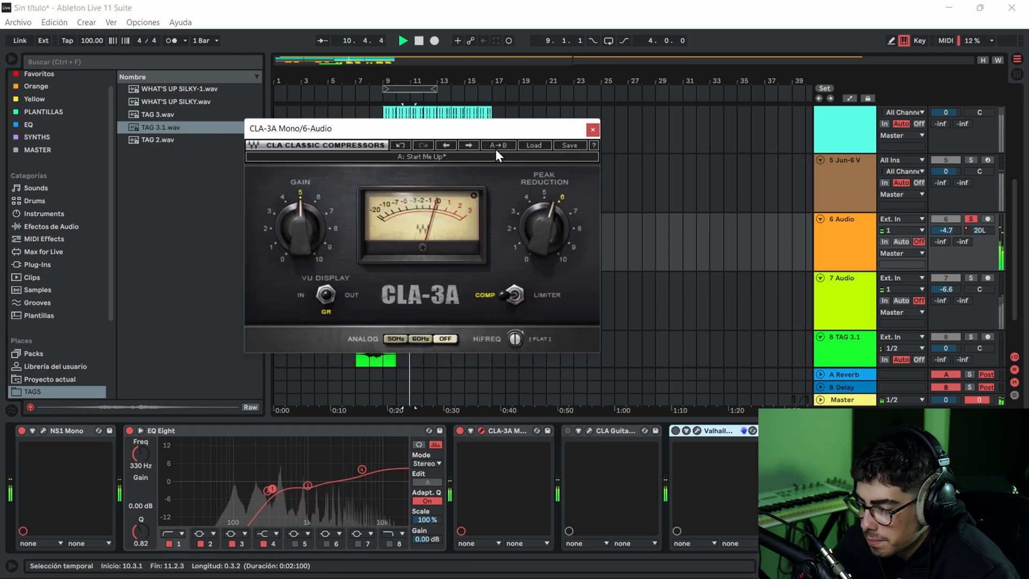
key("space")
left_click(591, 131)
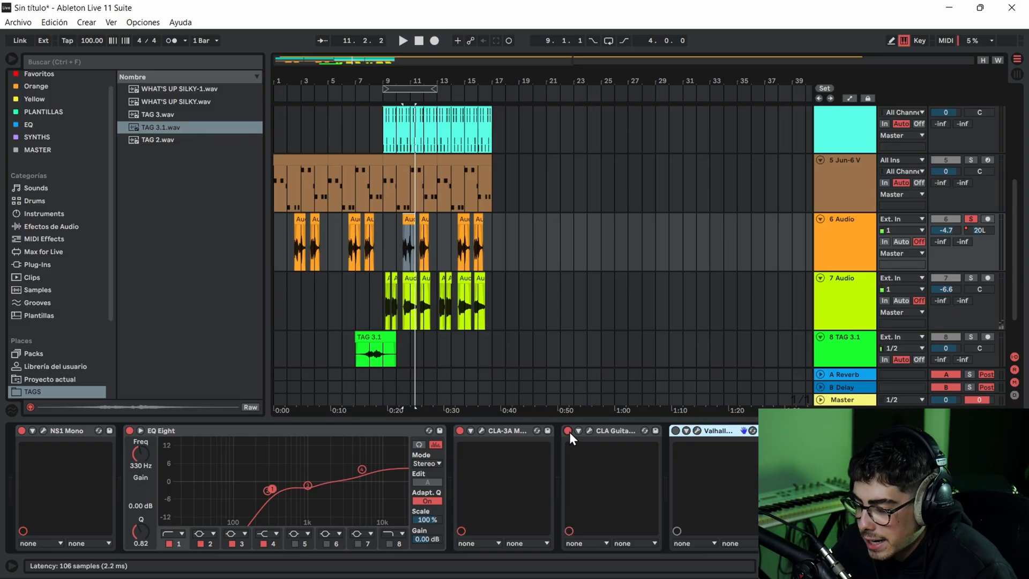
- Listen to the 6 Audio vocal with CLA Guitars switched on and off to compare the sound
key("space")
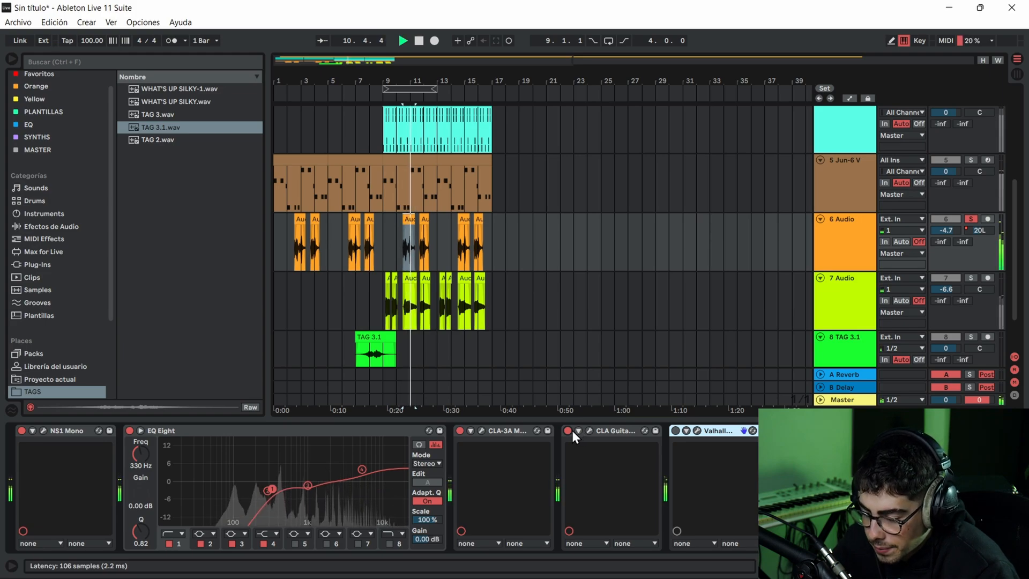
key("space")
key("space")
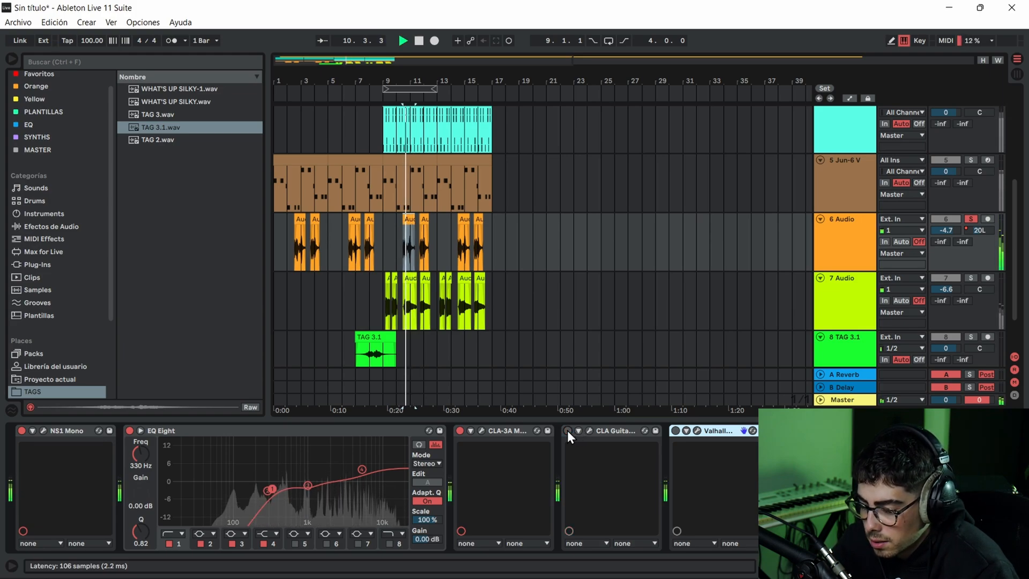
key("space")
key("space")
- Review the CLA Guitars faders on 6 Audio, set Pitch to -0.7 and close the plug-in window
left_click(589, 430)
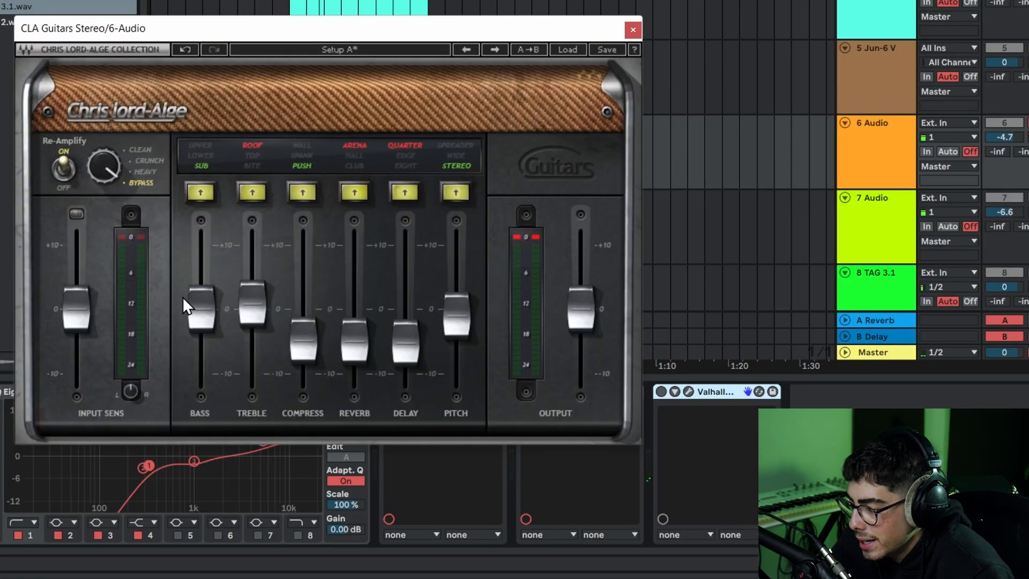
left_click(246, 309)
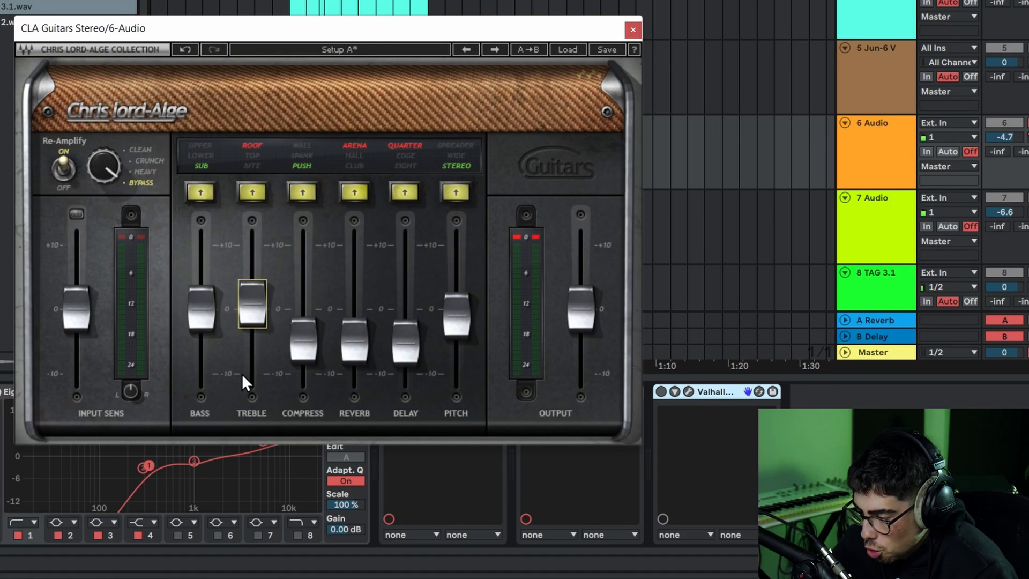
left_click(313, 338)
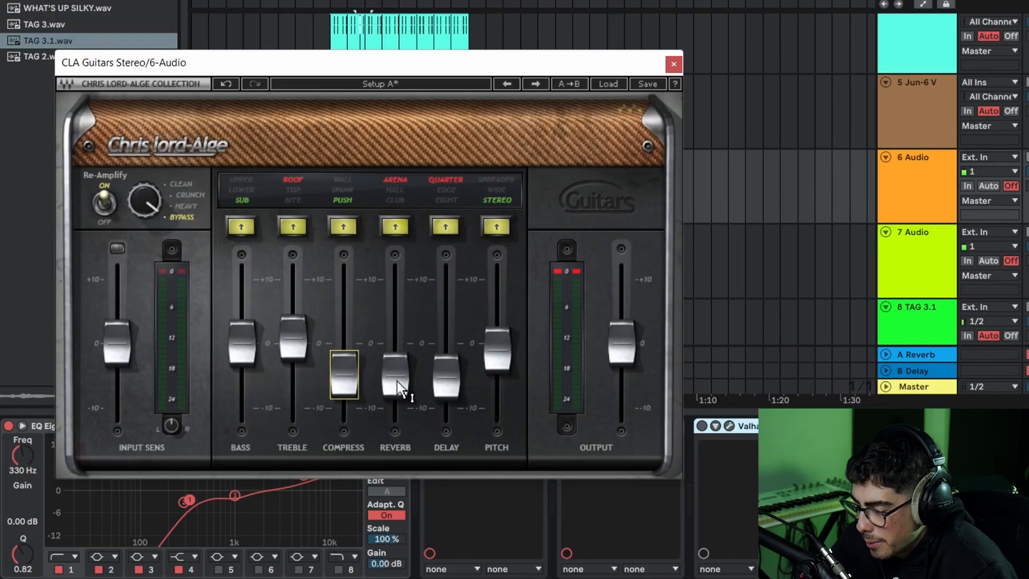
left_click(399, 385)
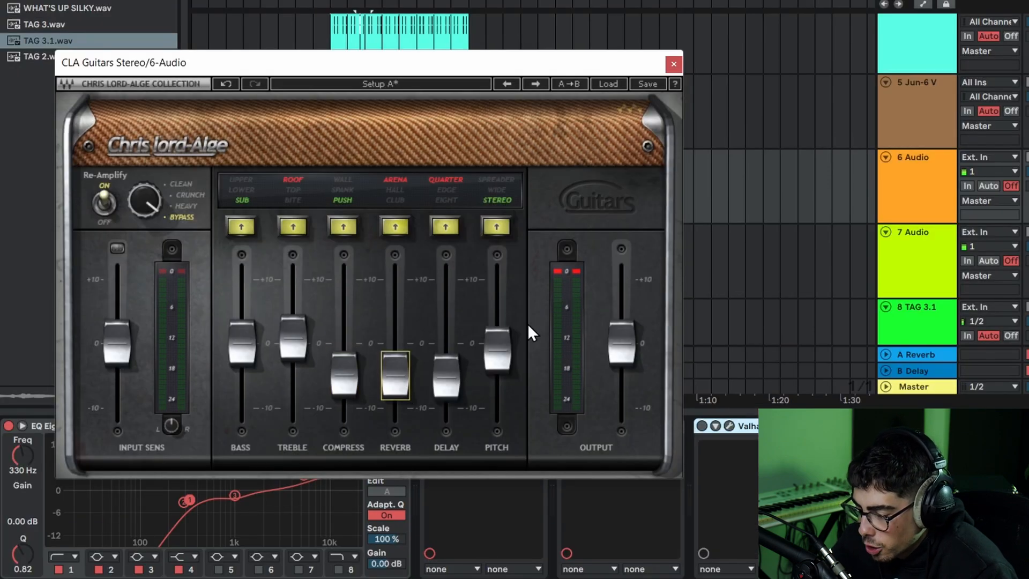
left_click(446, 380)
left_click(496, 346)
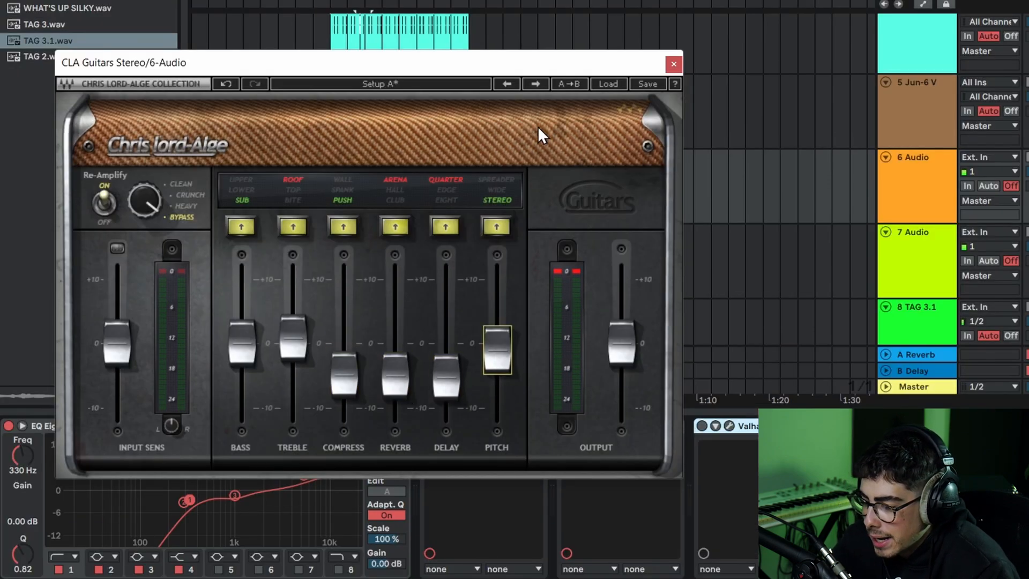
left_click_drag(497, 350, 498, 348)
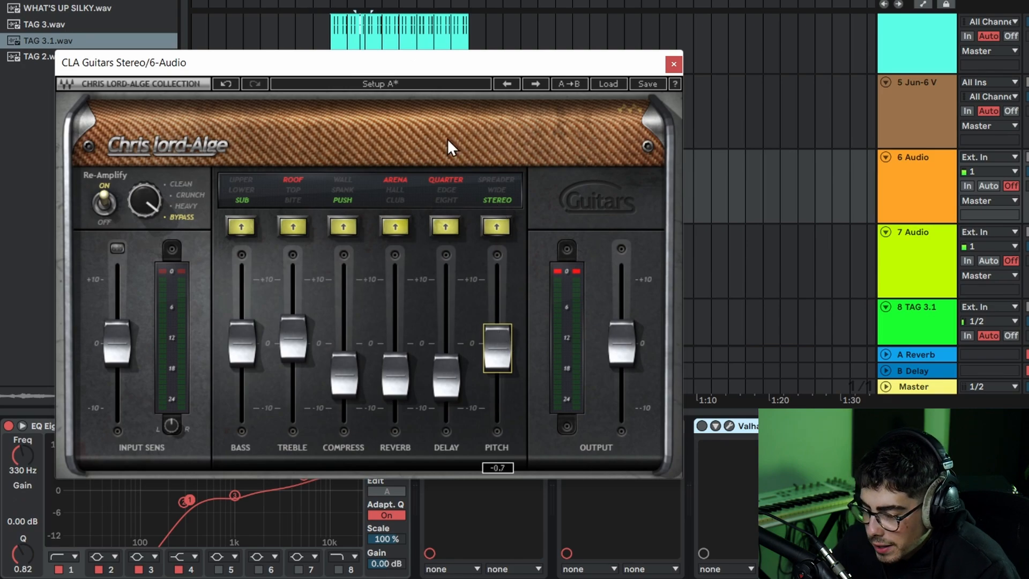
left_click(674, 65)
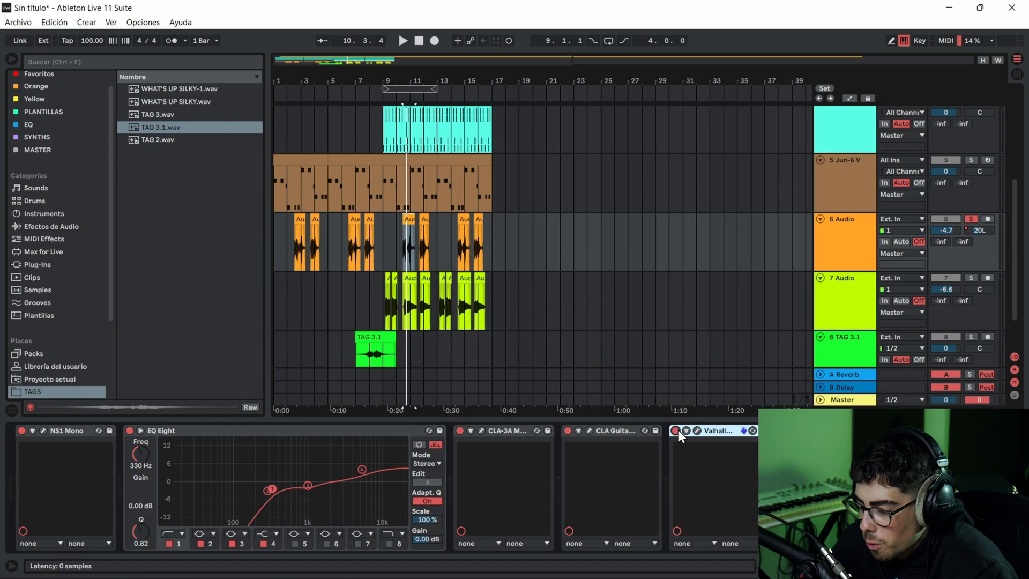
- Play the 6 Audio vocal through ValhallaSupermassive and look through its preset categories, including Reverbs
key("space")
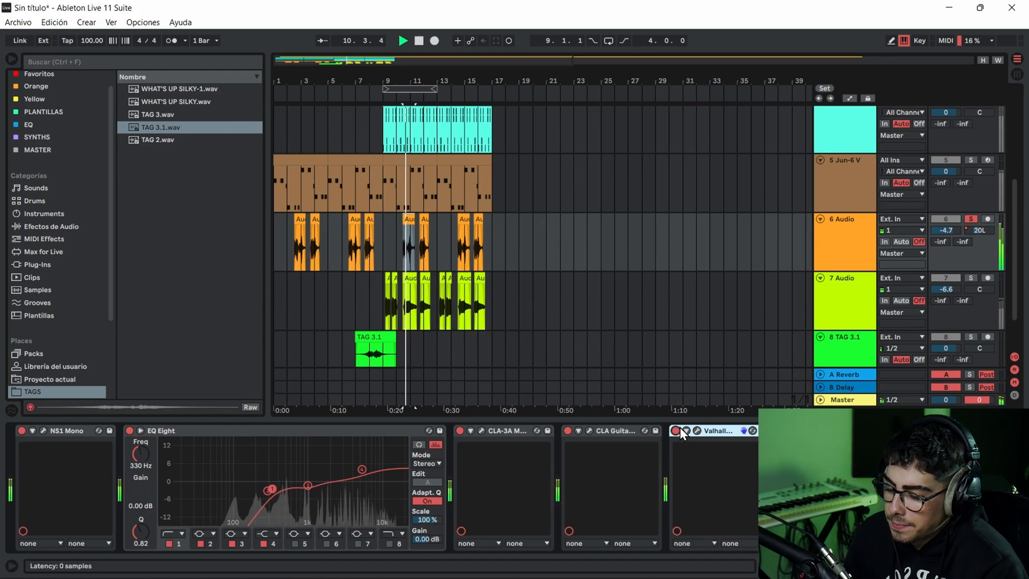
left_click(695, 430)
left_click(597, 397)
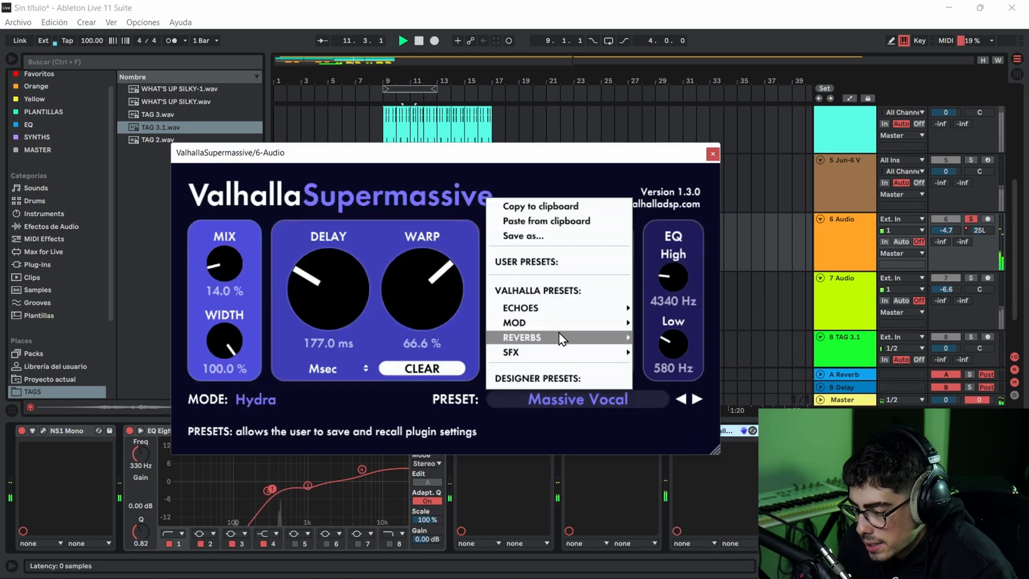
mouse_move(566, 337)
mouse_move(670, 307)
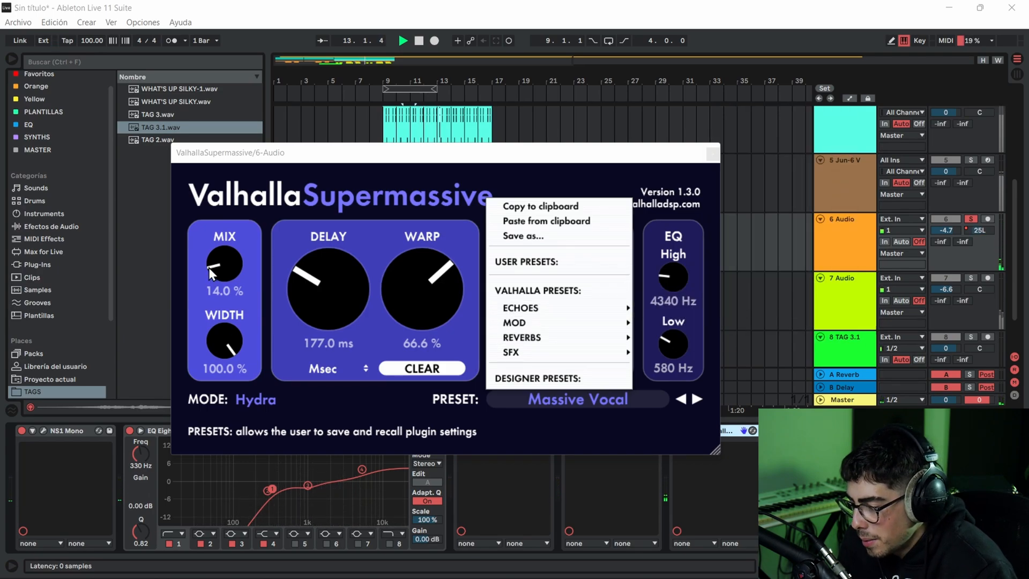
left_click(666, 185)
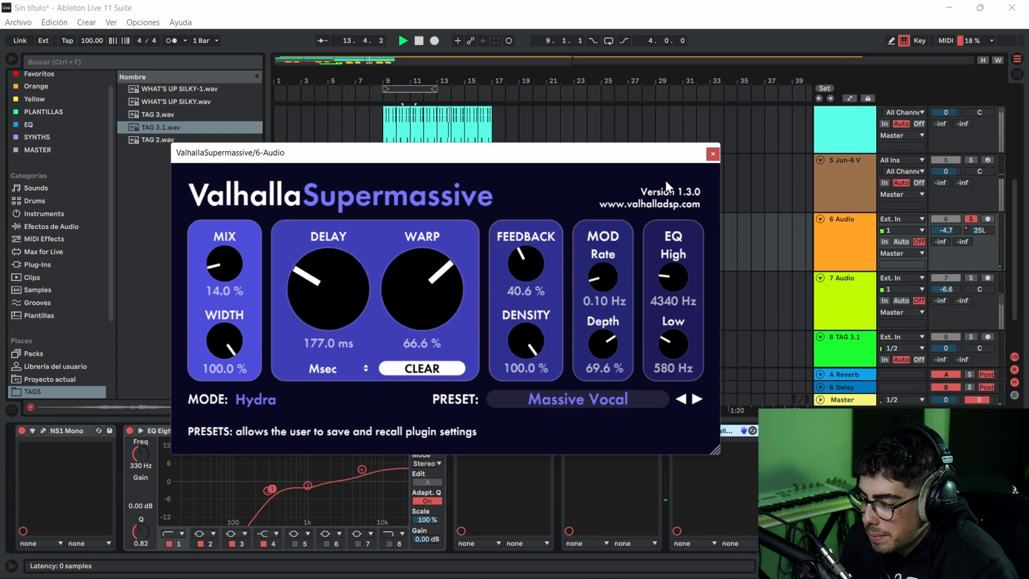
left_click(707, 155)
key("space")
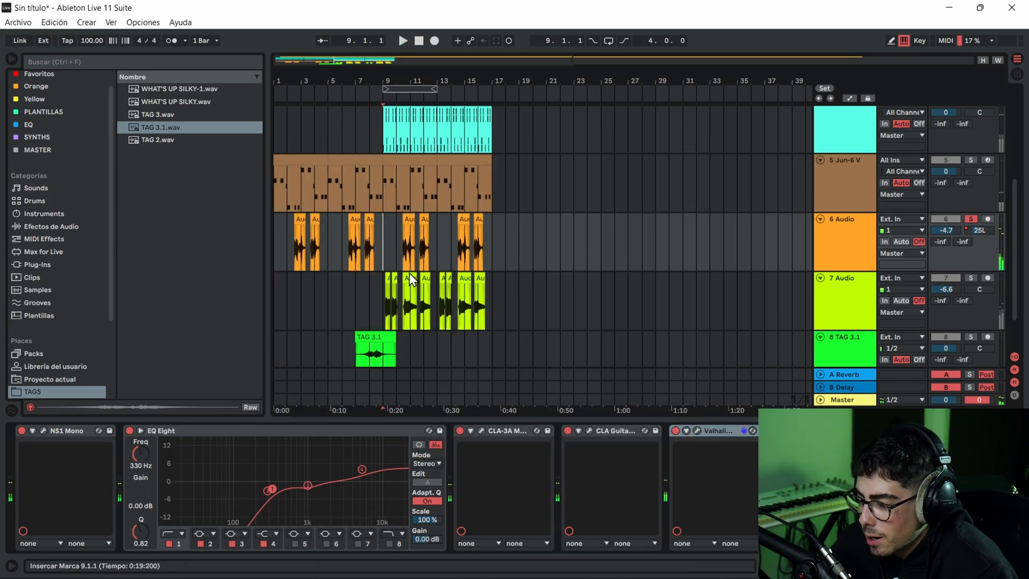
- Solo the 7 Audio track in place of 6 Audio and play it from bar 9
left_click(382, 279)
left_click(970, 277)
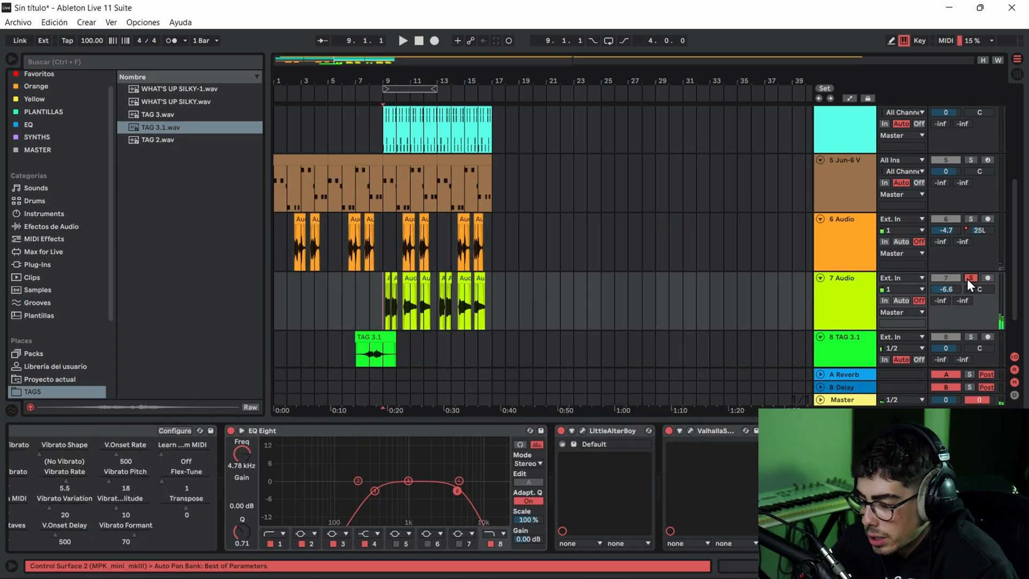
key("space")
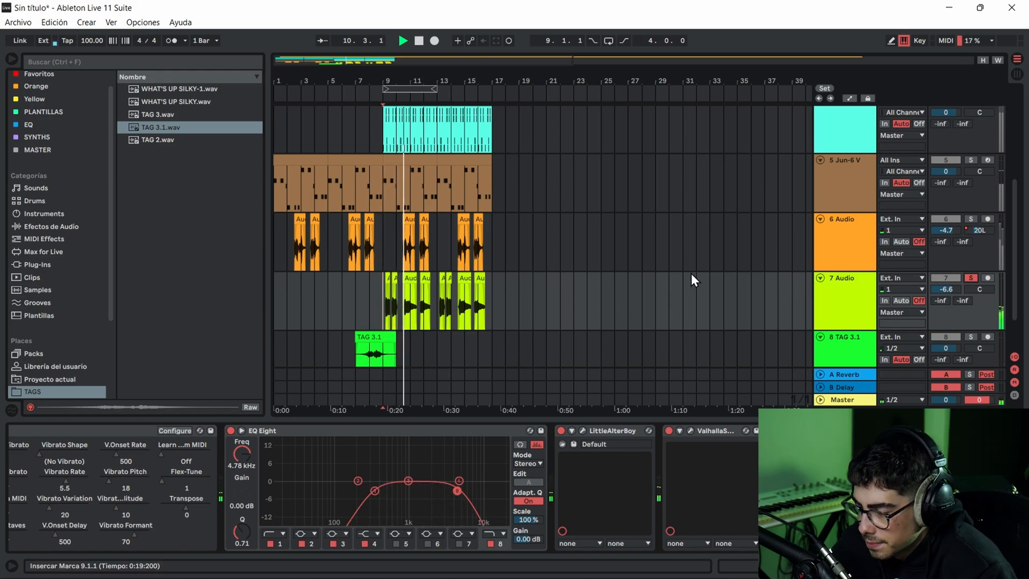
scroll(716, 275, "up", 3)
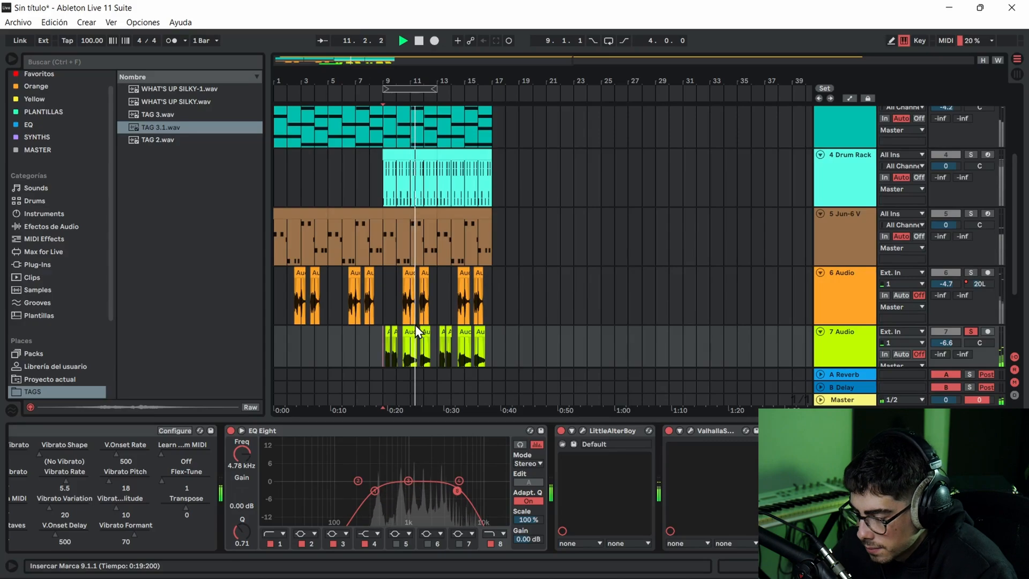
scroll(430, 325, "down", 2)
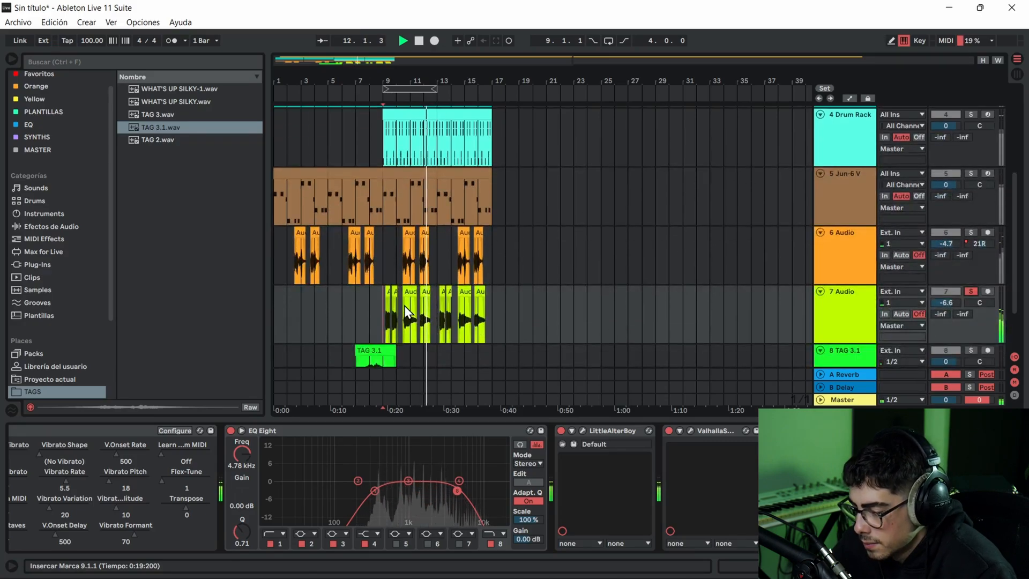
key("space")
- Examine the start of the 7 Audio effect chain and compare its EQ Eight switched off and on
left_click(299, 431)
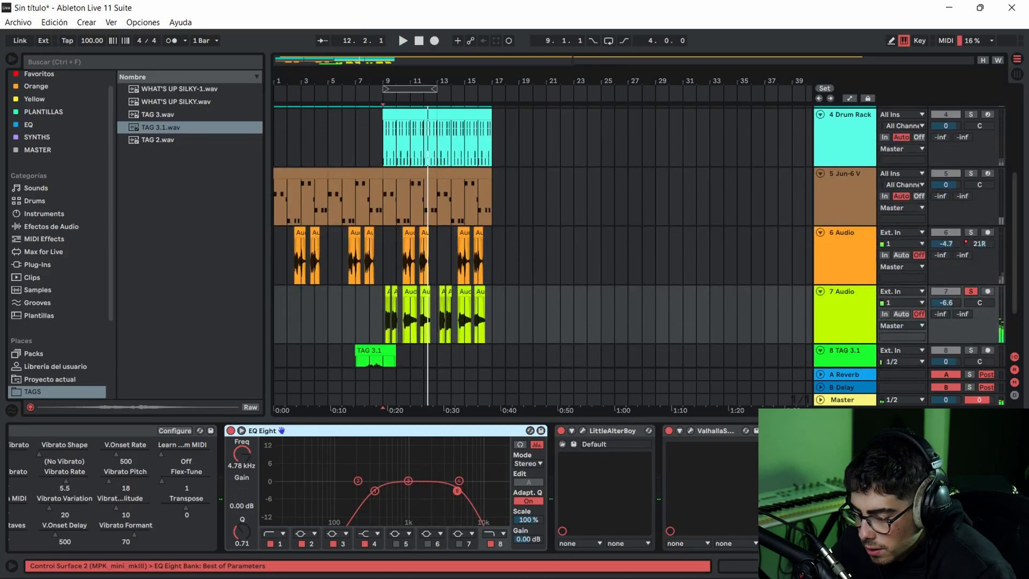
scroll(383, 488, "left", 5)
left_click(32, 431)
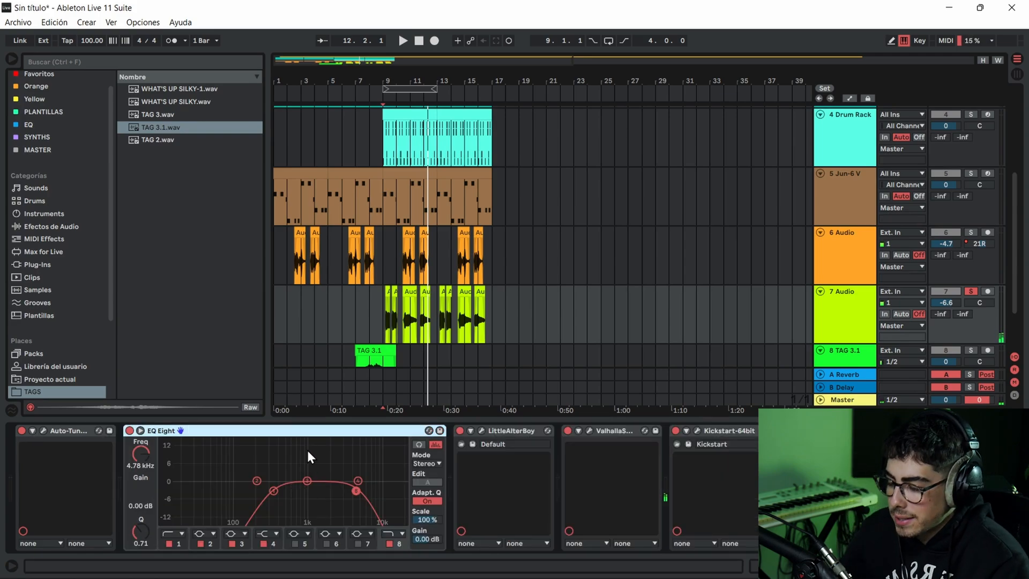
left_click(129, 430)
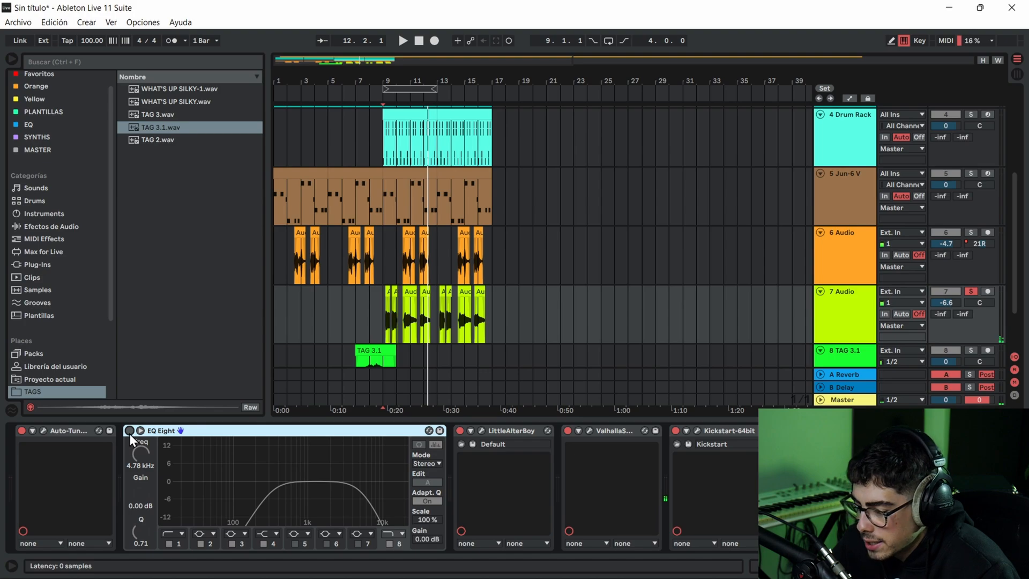
left_click(128, 430)
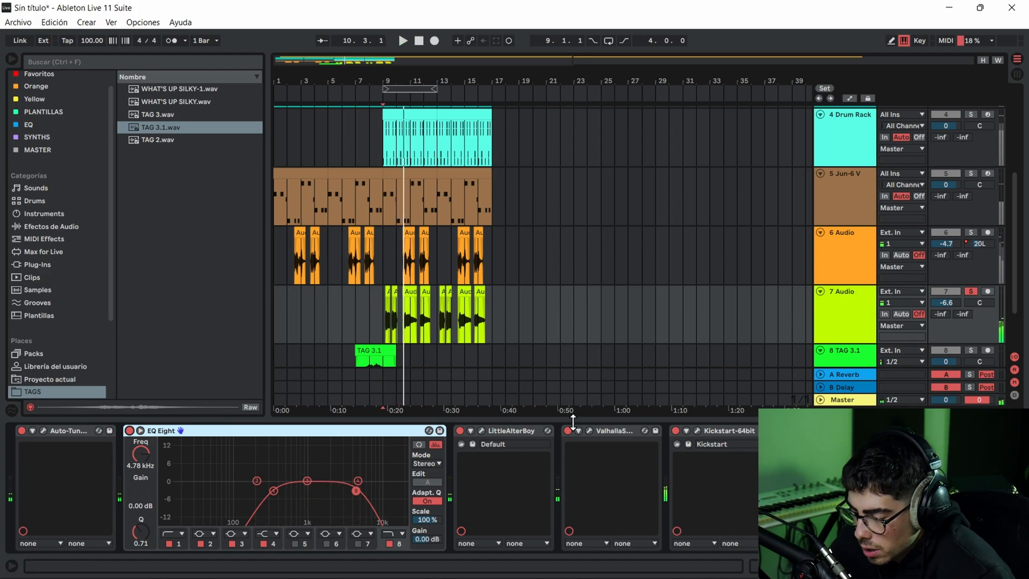
- Check LittleAlterBoy's pitch and formant settings on 7 Audio, and open one of the track's clips to view its transposition
left_click(481, 431)
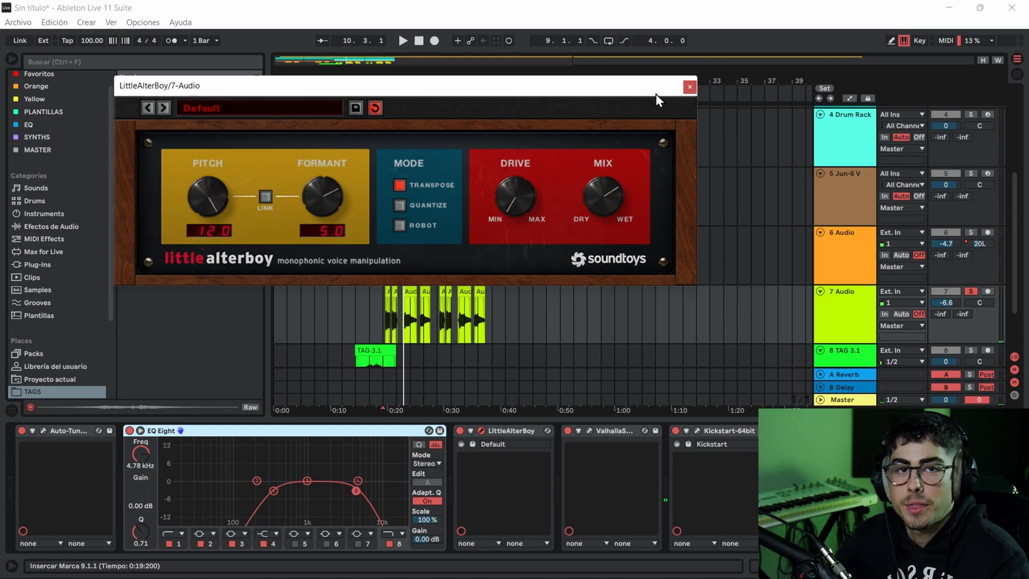
left_click(690, 87)
double_click(406, 284)
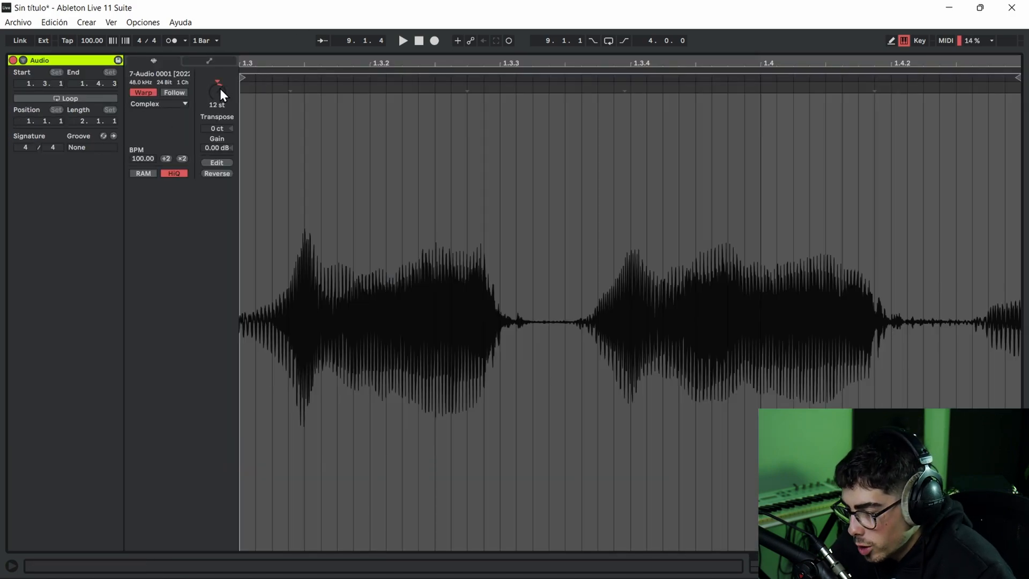
- Review the 7 Audio clip's warp modes, keep Complex, and return to the arrangement at bar 9
left_click(152, 104)
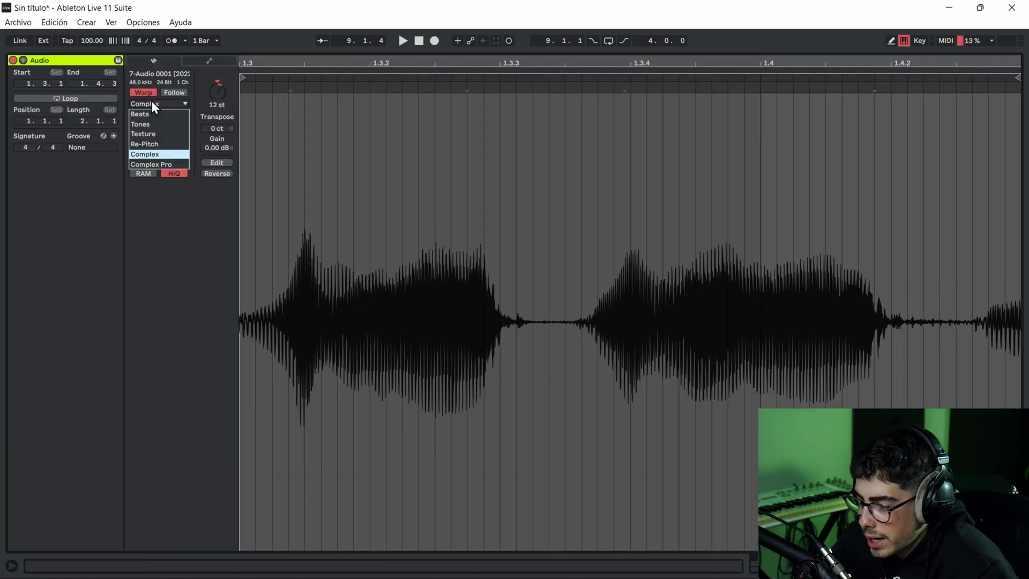
left_click(163, 153)
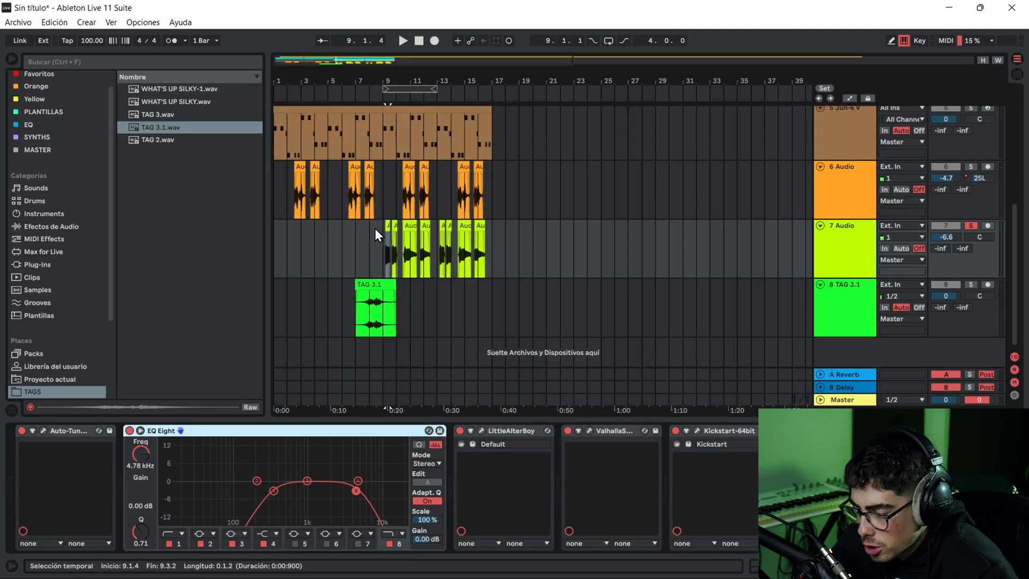
left_click(377, 230)
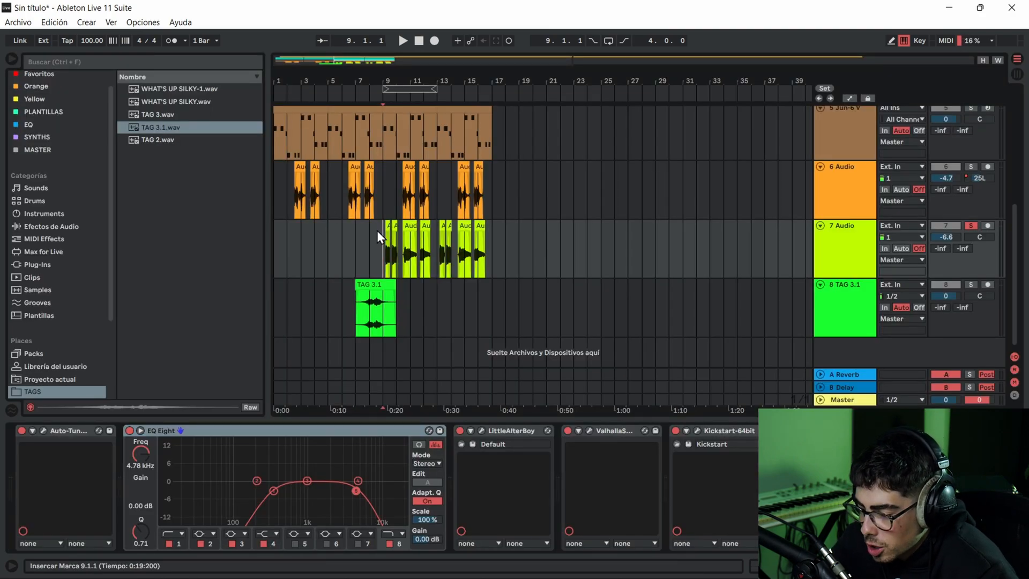
- Look through the large reverb presets of ValhallaSupermassive on 7 Audio, keeping 80s Space Verb, and close the plugin
left_click(590, 431)
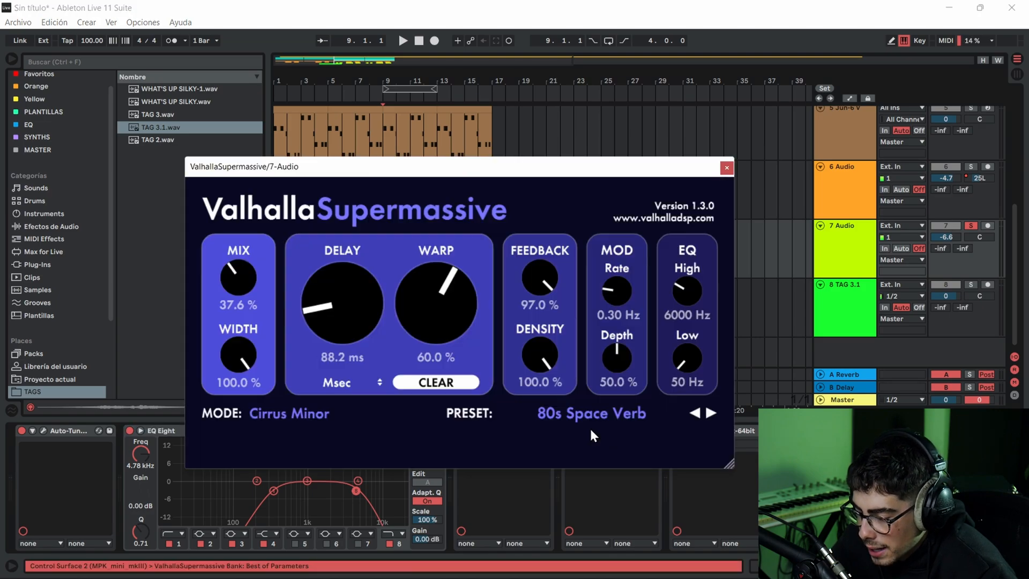
left_click(591, 417)
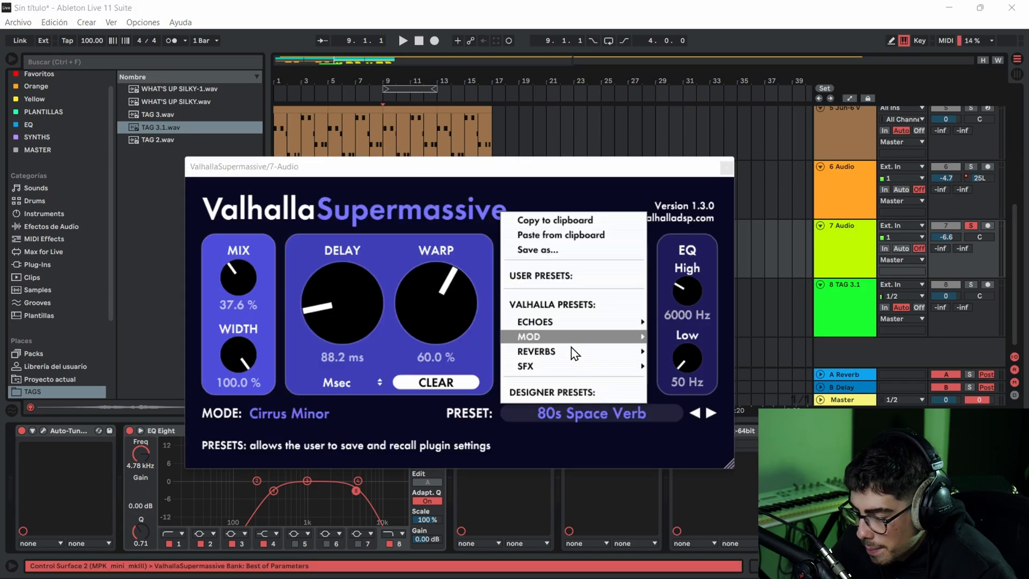
mouse_move(575, 358)
mouse_move(689, 337)
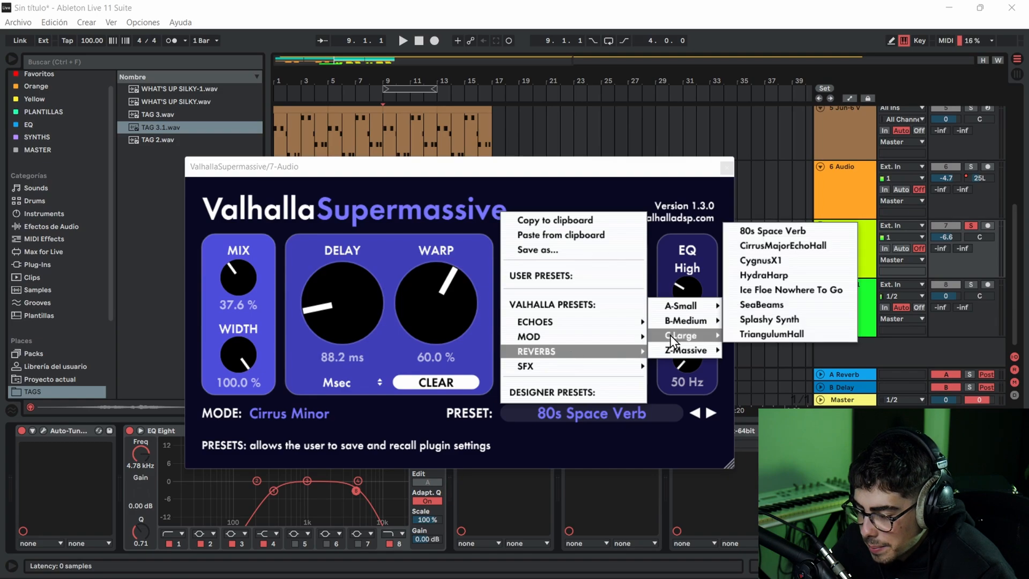
left_click(748, 235)
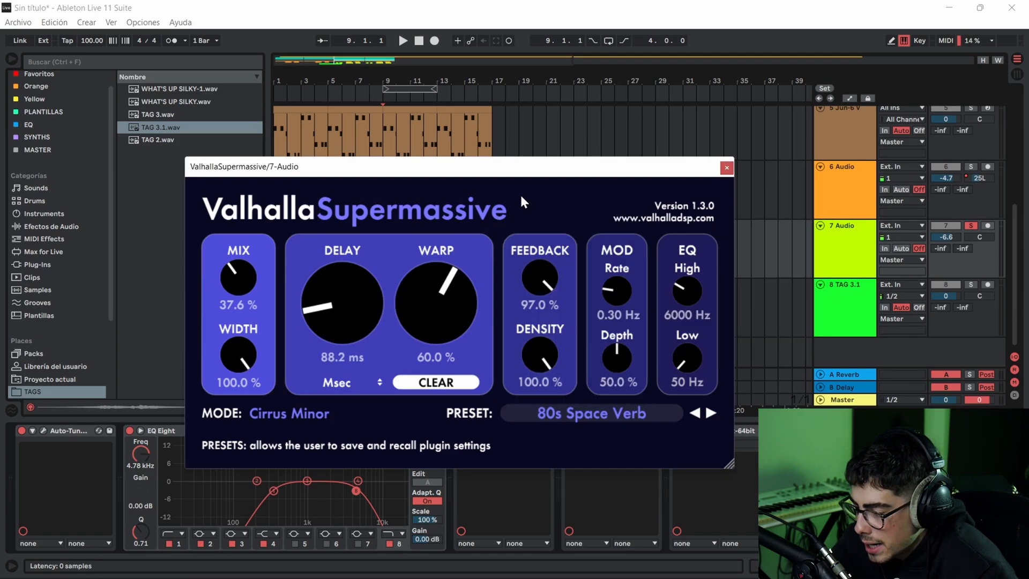
left_click(727, 168)
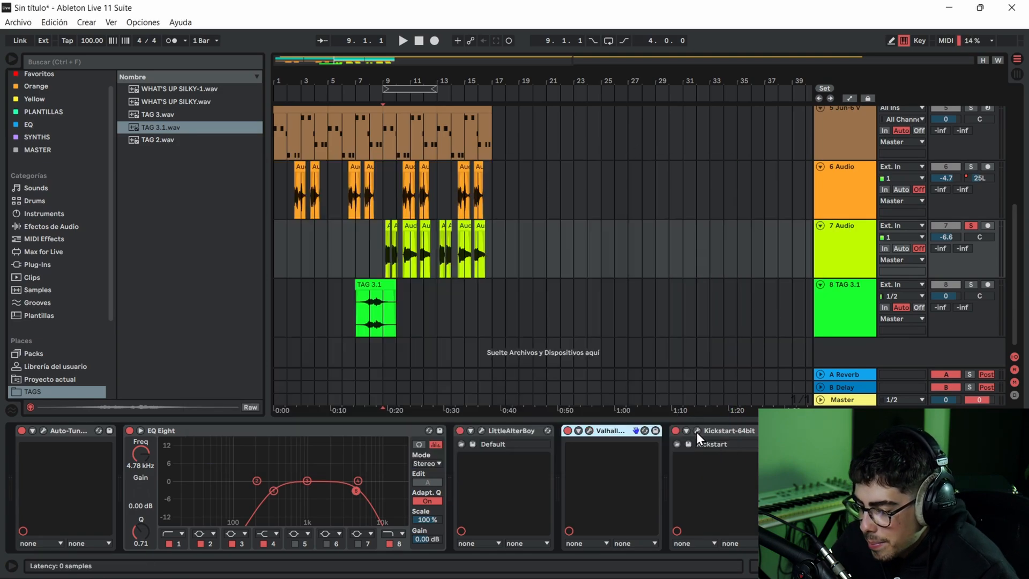
- Check the Kickstart sidechain curve and mix on 7 Audio, and play the soloed track from bar 9
left_click(697, 430)
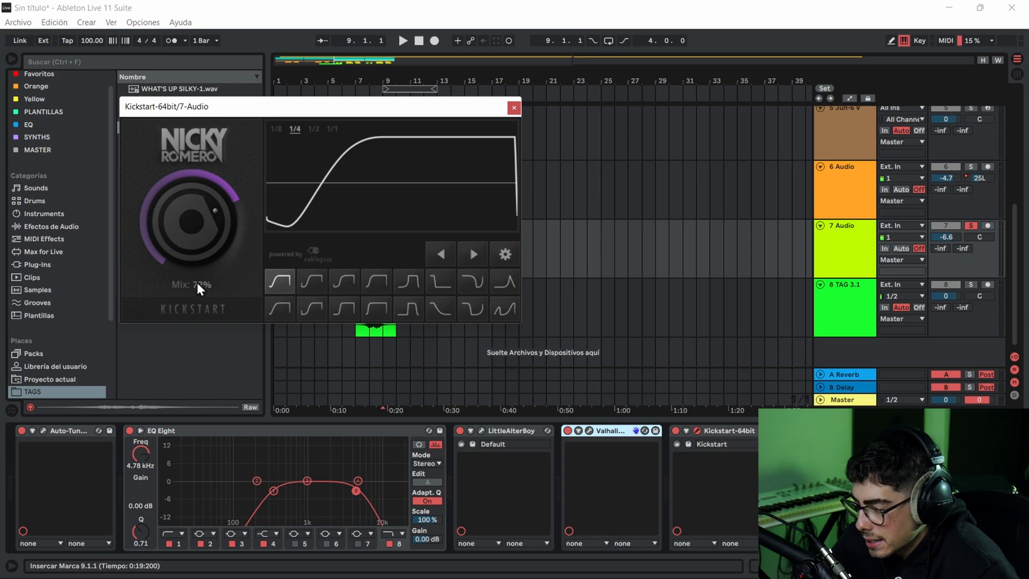
left_click(515, 107)
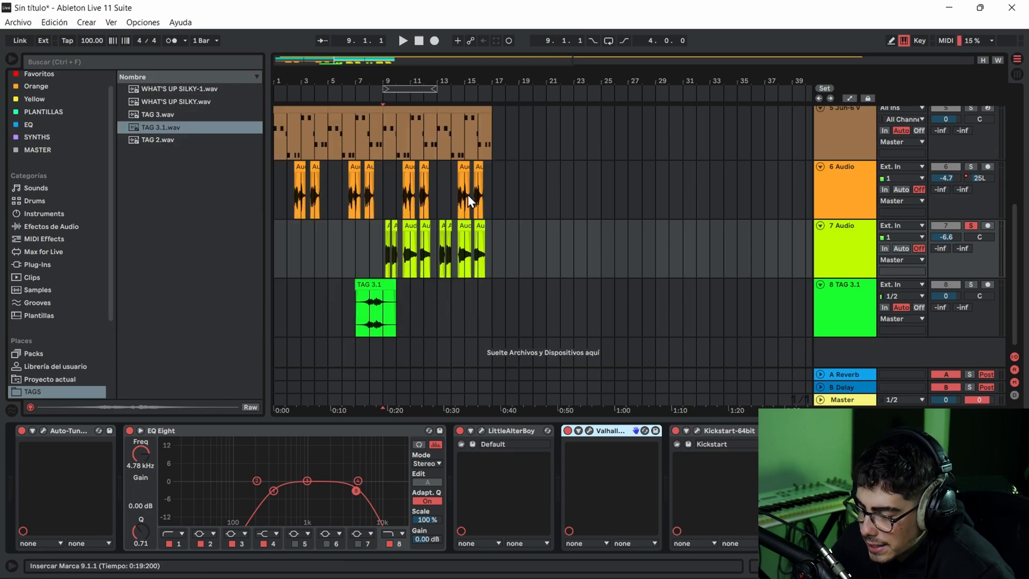
key("space")
left_click(388, 224)
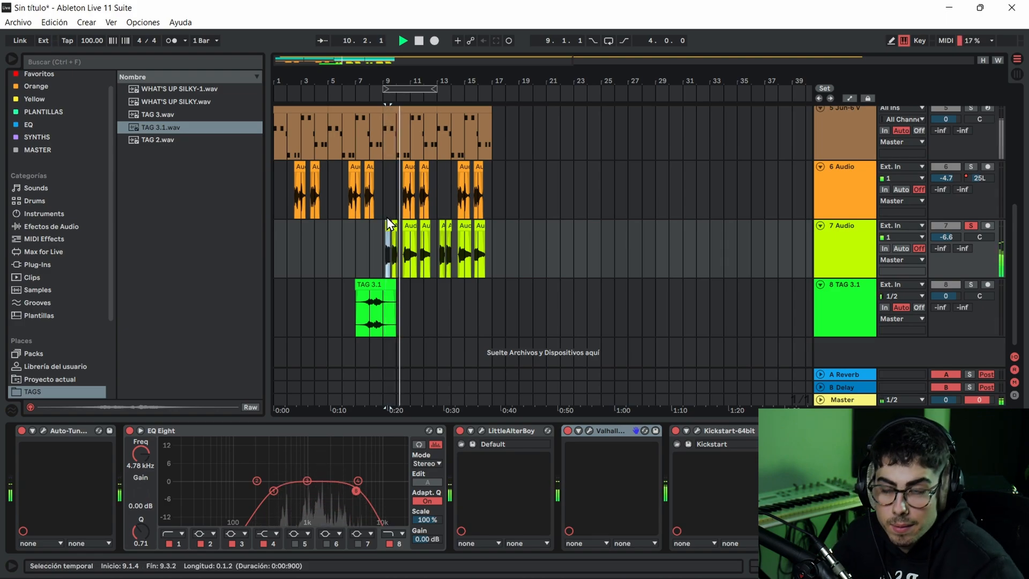
key("space")
- Take 7 Audio out of solo and select the TAG 3.1 clip on track 8
left_click(750, 442)
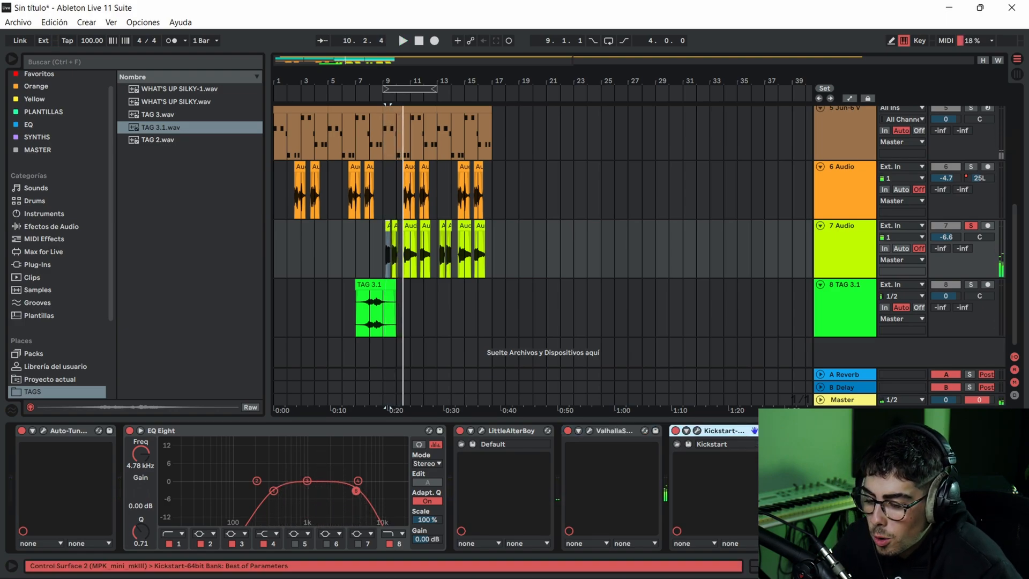
left_click(809, 435)
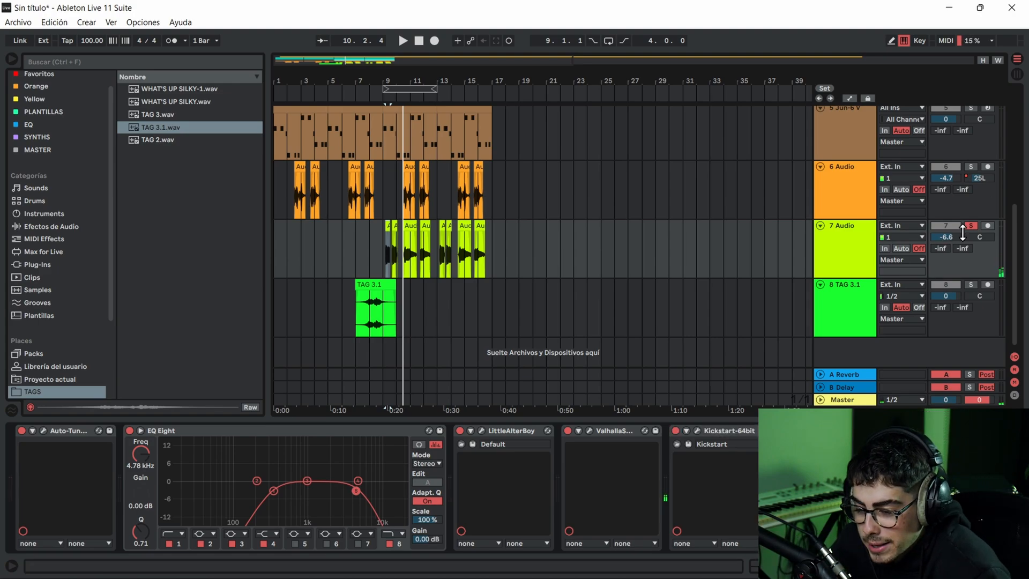
left_click(374, 284)
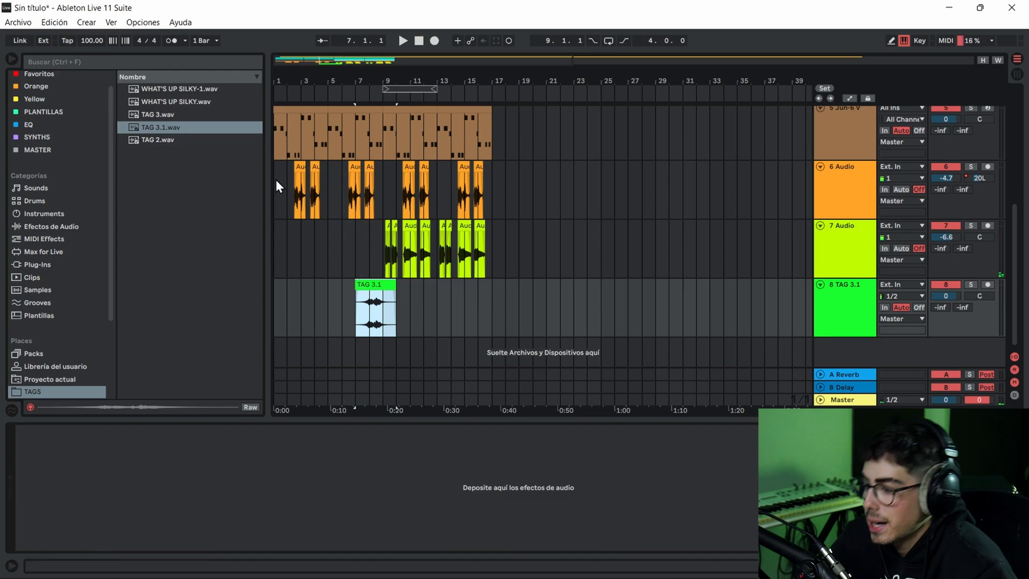
- Select the first 4 Drum Rack clip and set its Glue Compressor makeup gain to 5.71 dB
scroll(336, 175, "up", 2)
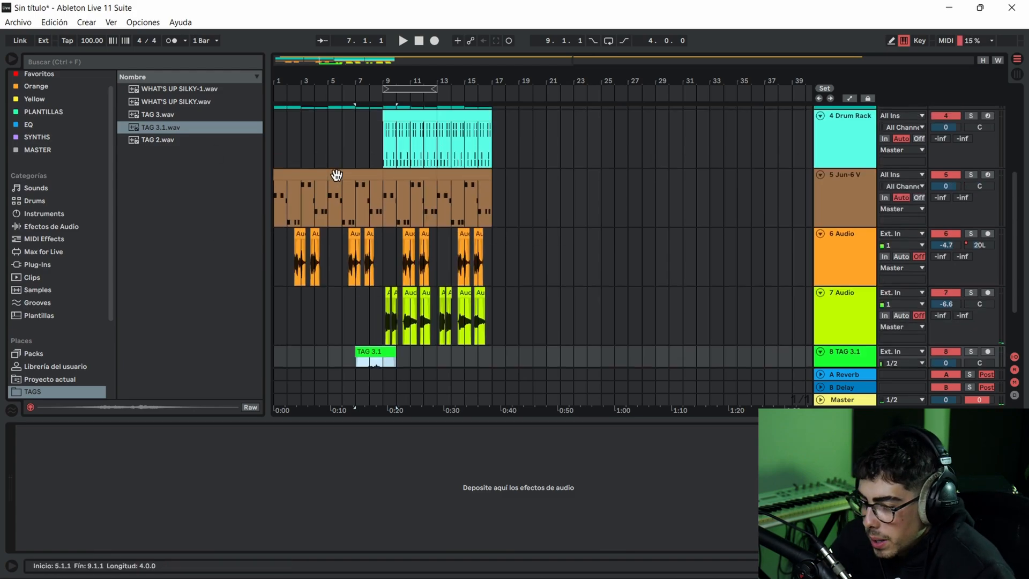
scroll(375, 174, "up", 2)
left_click(411, 194)
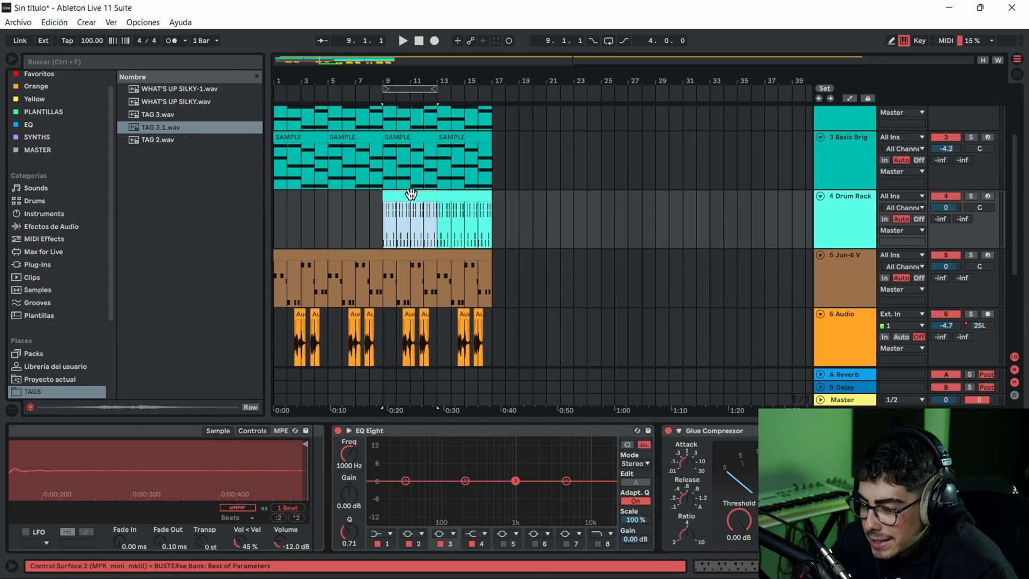
left_click(715, 433)
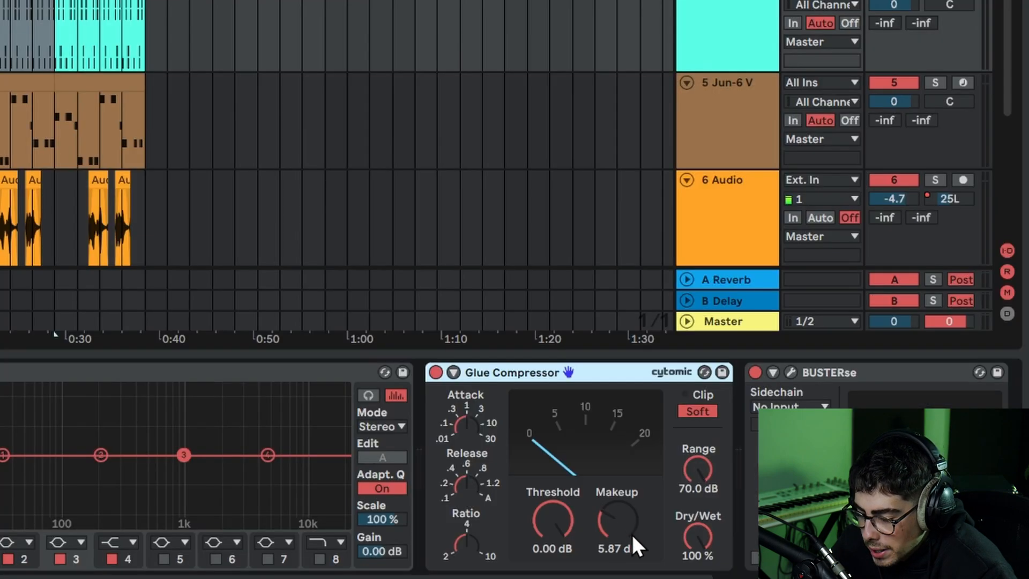
left_click_drag(603, 526, 600, 513)
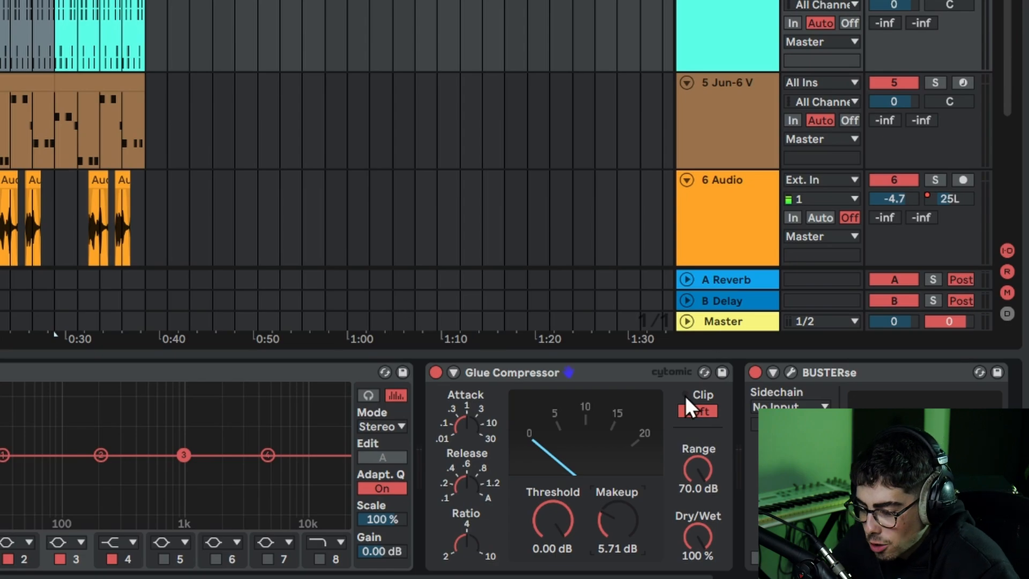
- Solo 4 Drum Rack to compare its Glue Compressor off and on, and inspect the BUSTERse compressor during playback
left_click(436, 372)
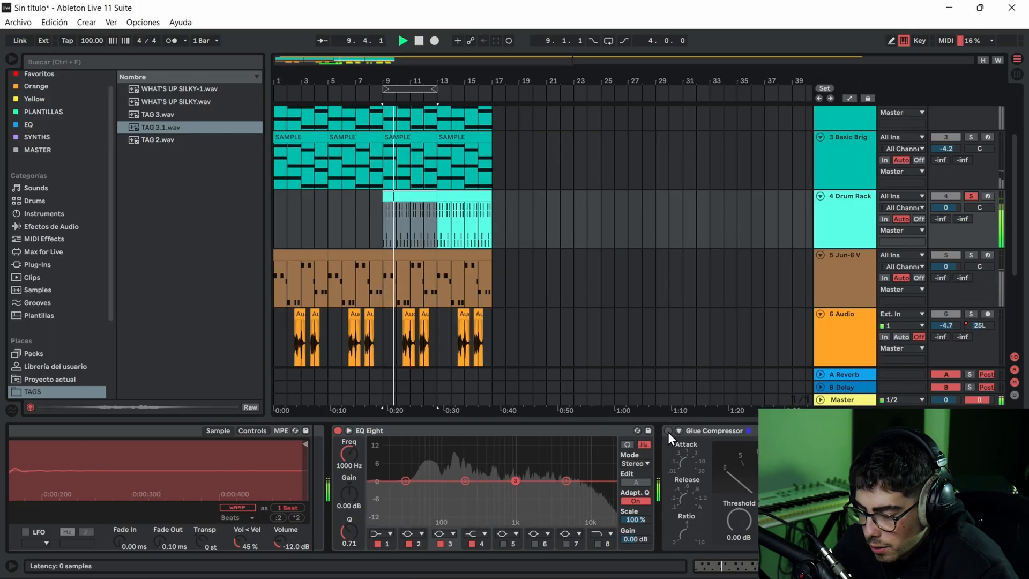
left_click(668, 432)
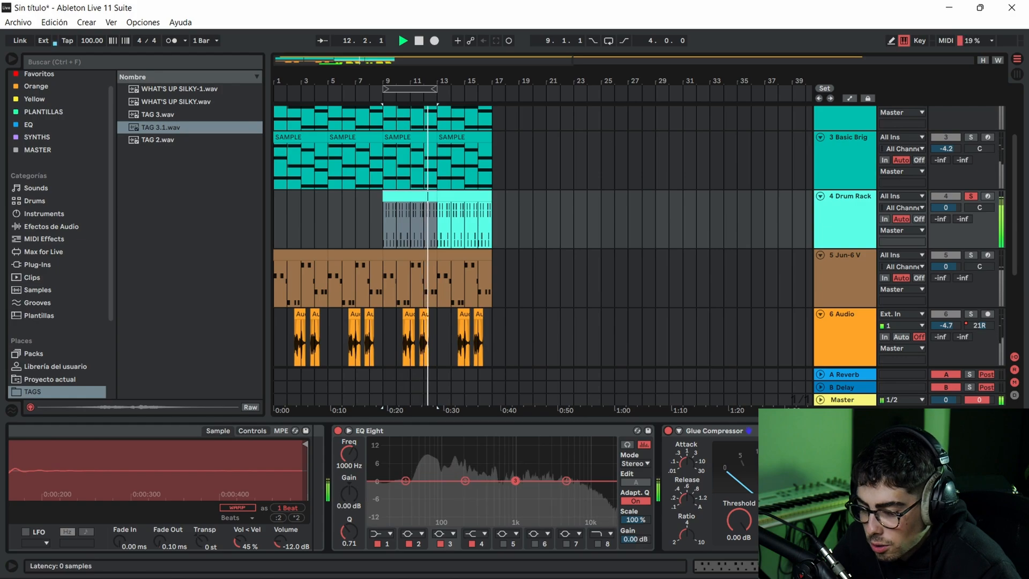
left_click(877, 431)
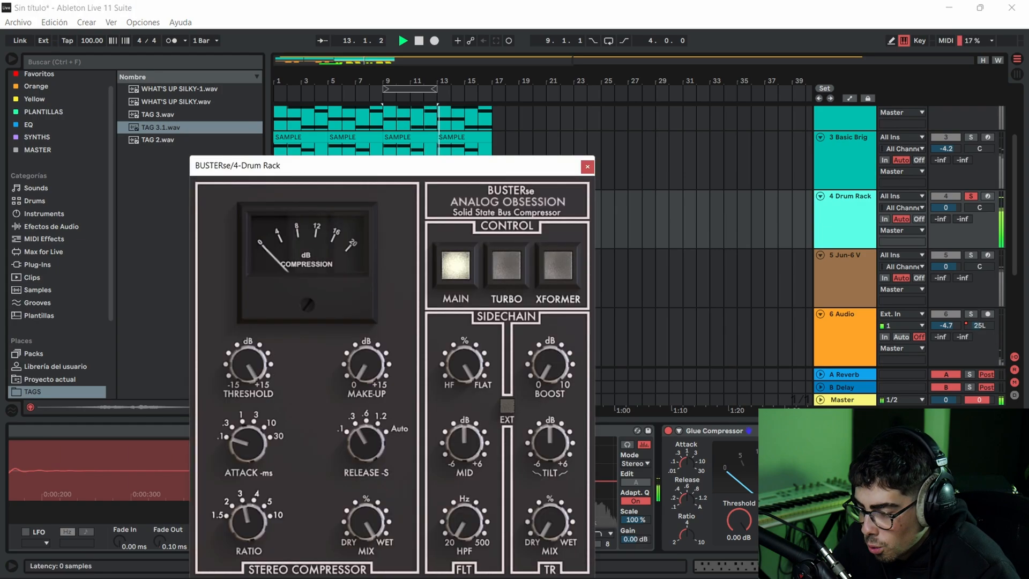
left_click_drag(458, 169, 594, 111)
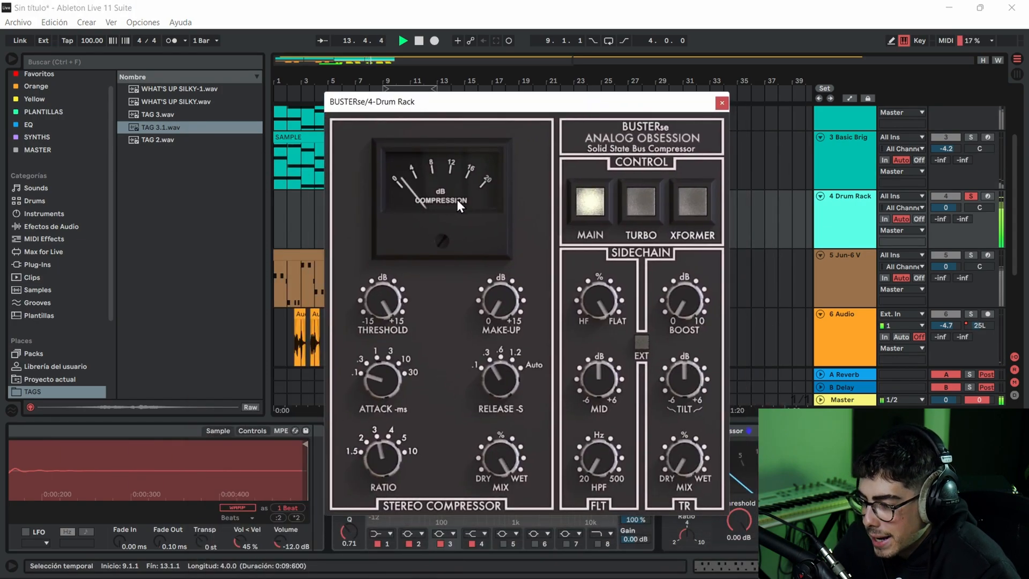
left_click(722, 102)
left_click(381, 209)
key("space")
- Select the "Hecha Pa' Mi" vocal clip on track 1 and take 4 Drum Rack out of solo
scroll(390, 210, "up", 3)
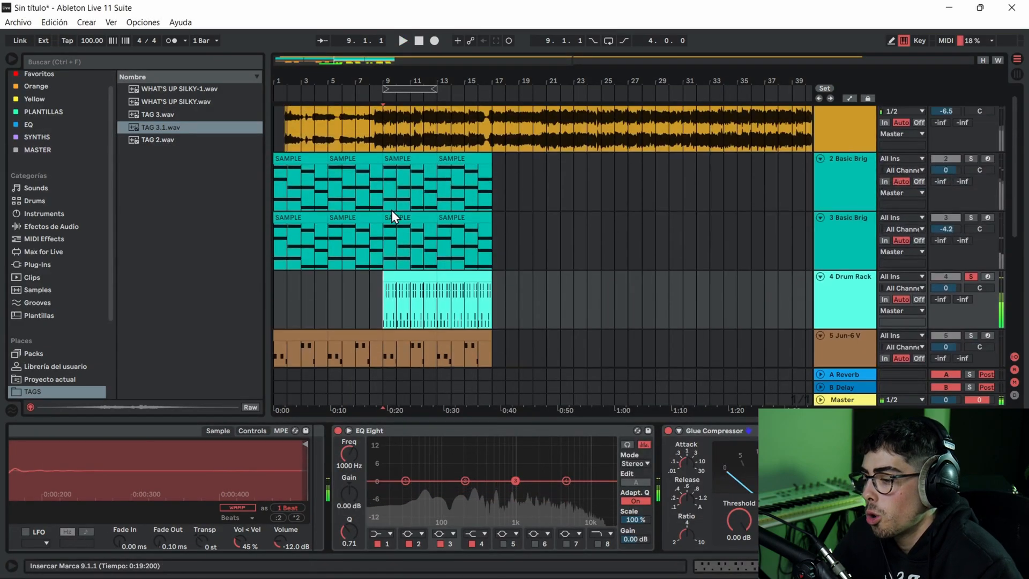
scroll(377, 98, "down", 2)
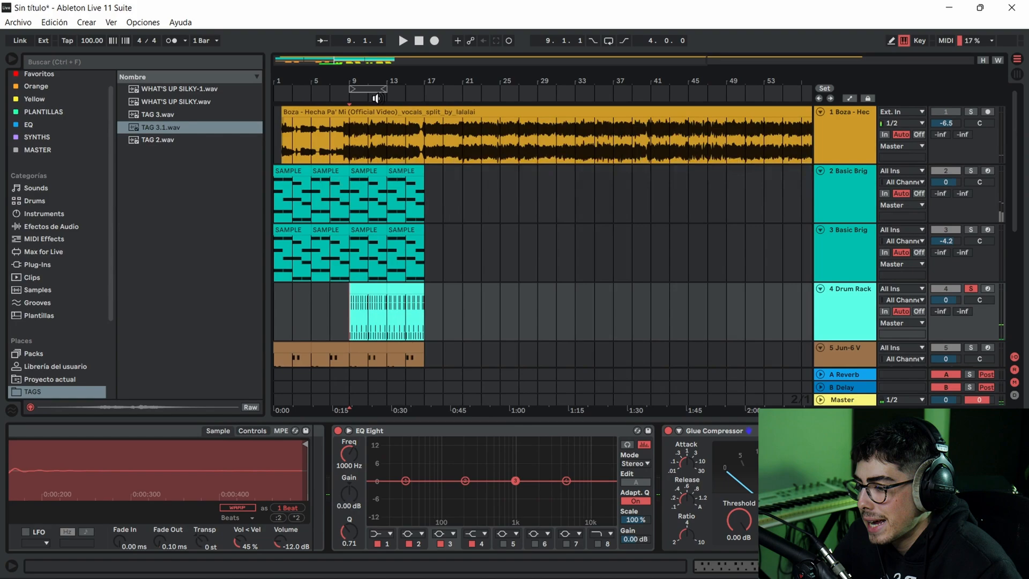
left_click(321, 111)
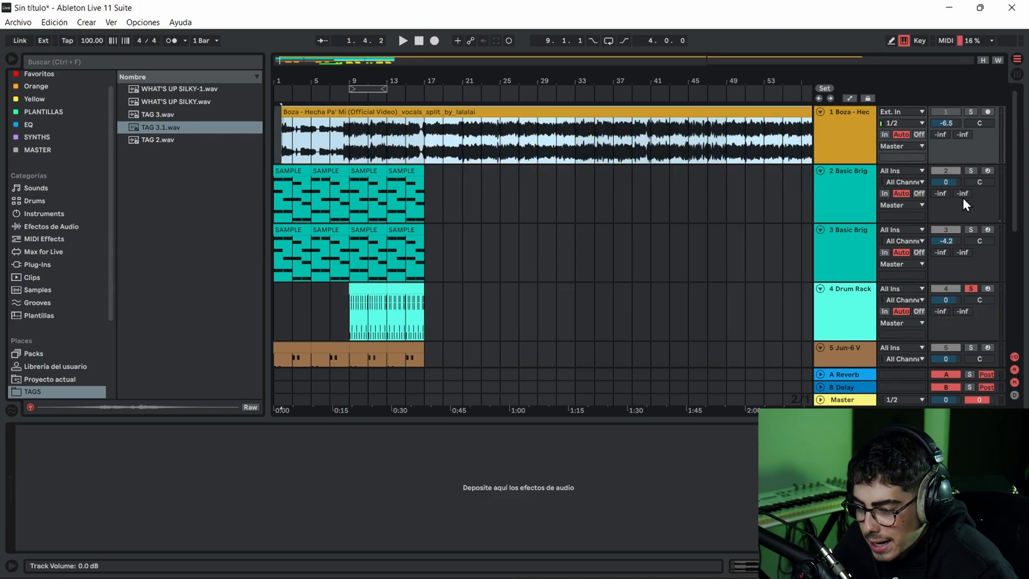
left_click(968, 289)
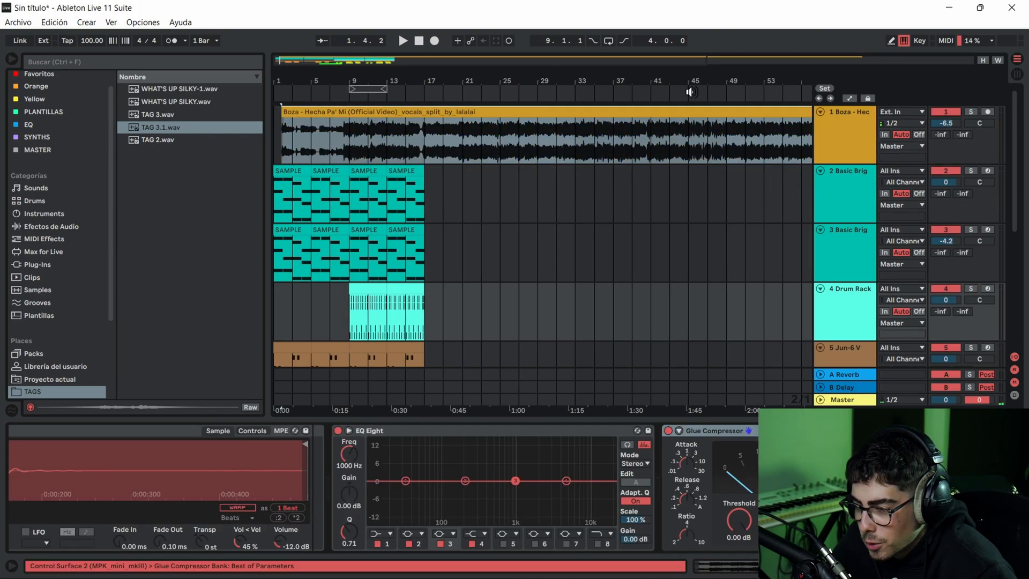
- Delete the first bass clip on 5 Jun-6 V, bars 1 to 5, and start playback from bar 1
scroll(300, 251, "down", 3)
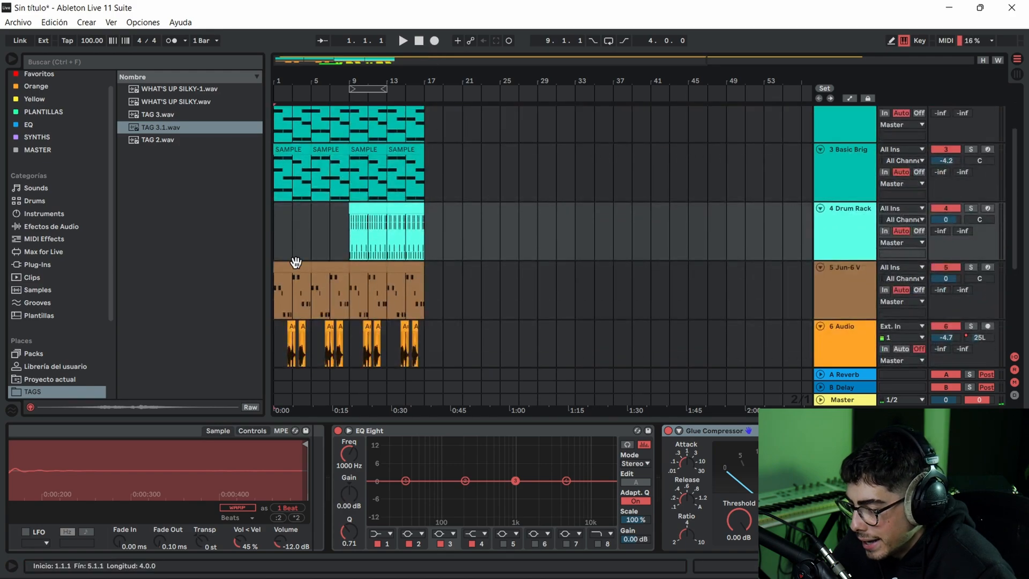
left_click(294, 264)
left_click(422, 38)
key("space")
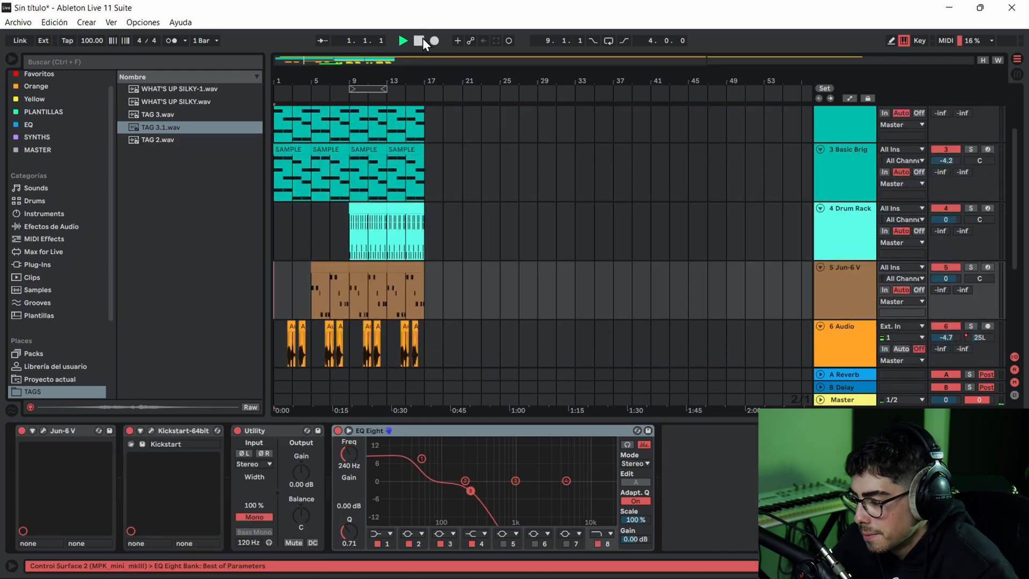
- Examine how the vocal, marimba, vocal-effect, bass and drum parts enter while the arrangement's opening bars play
scroll(343, 186, "up", 3)
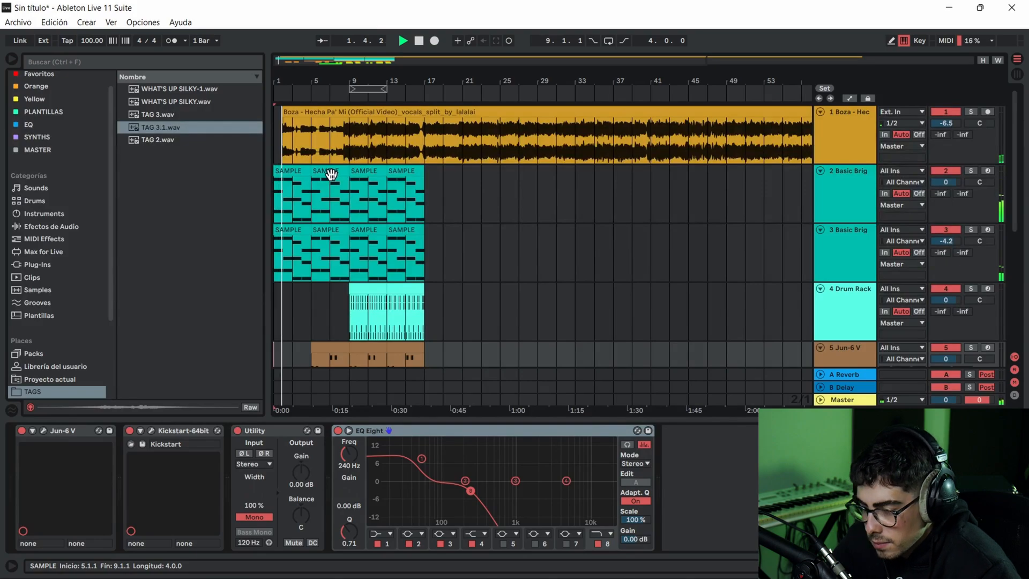
left_click(295, 197)
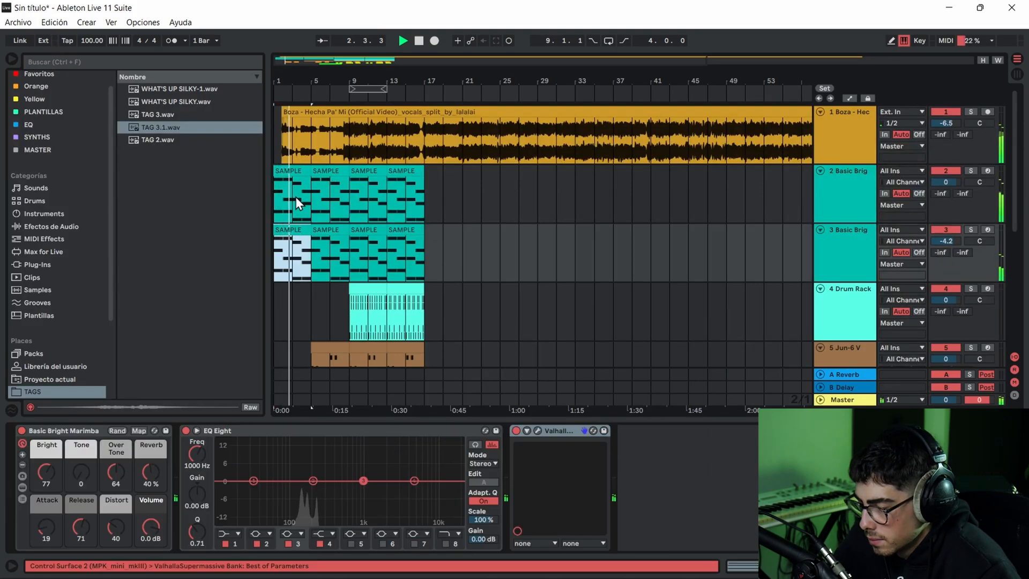
scroll(302, 236, "down", 3)
scroll(307, 246, "down", 2)
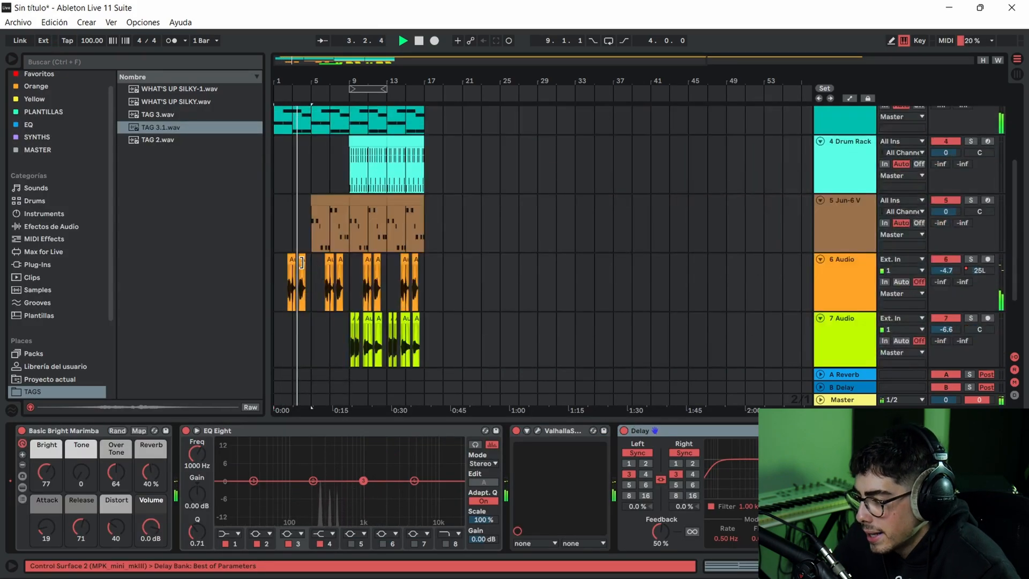
scroll(305, 231, "up", 3)
left_click(289, 149)
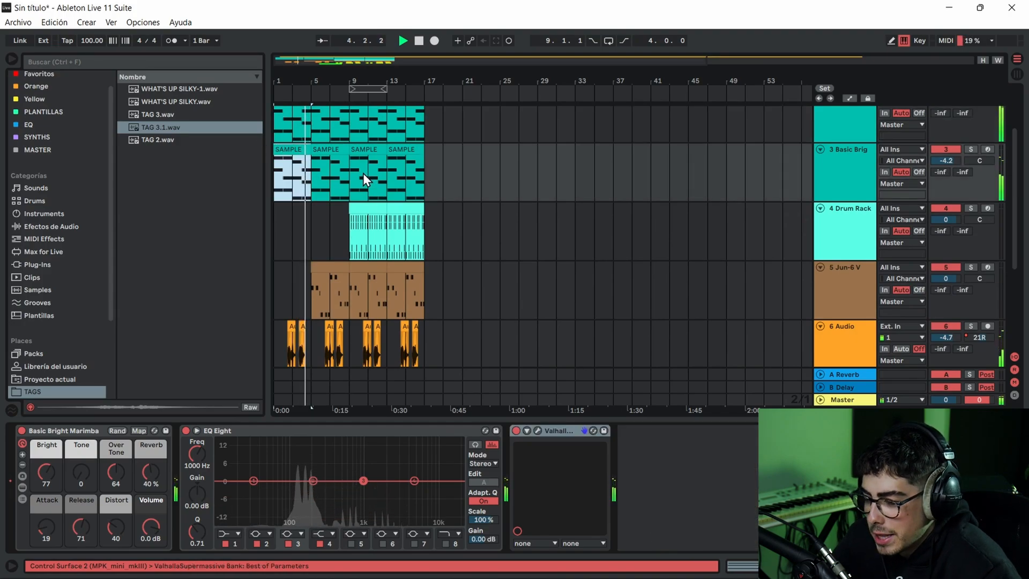
scroll(362, 173, "up", 2)
left_click(318, 208)
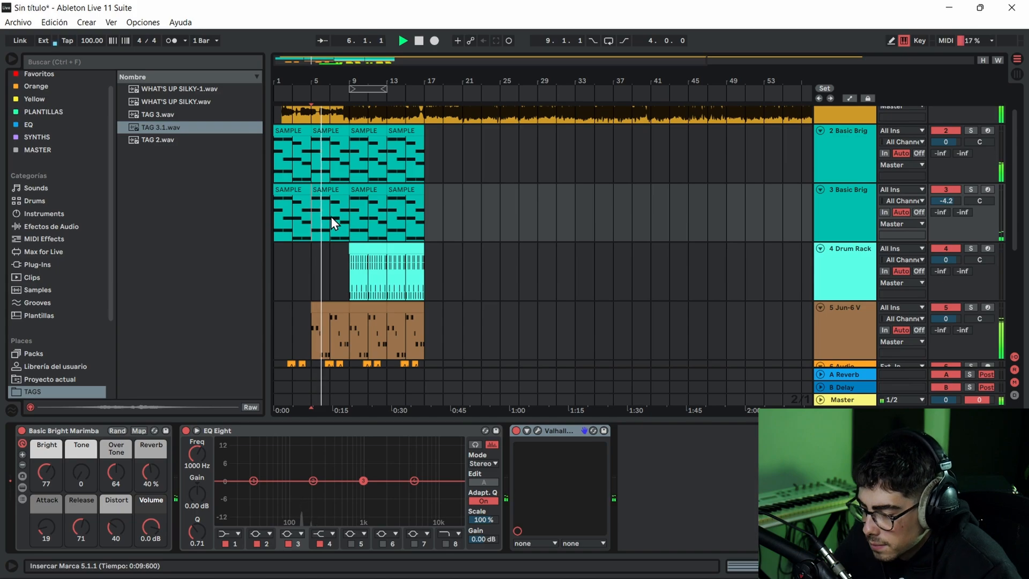
scroll(331, 241, "up", 1)
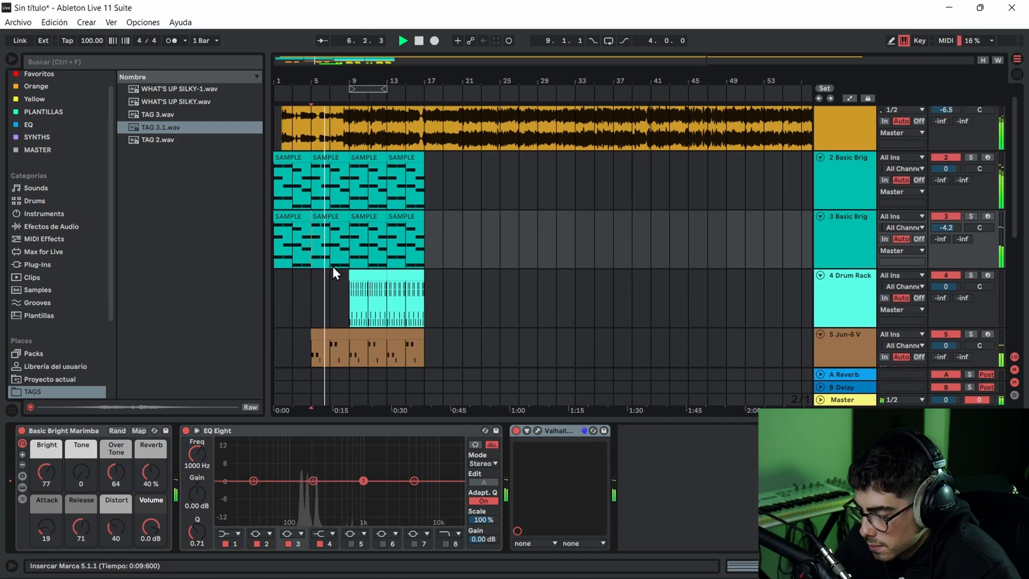
left_click(316, 294)
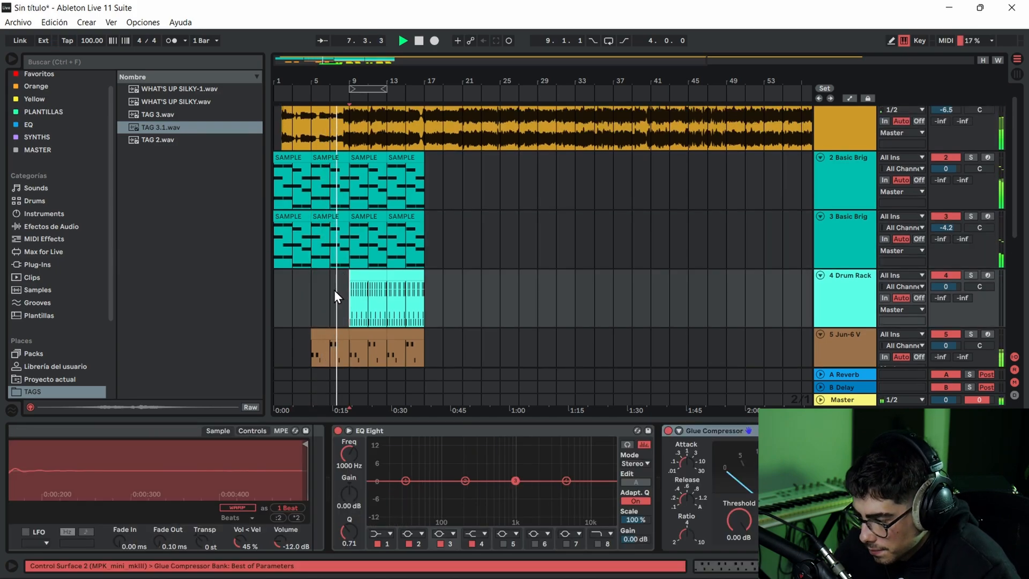
- Examine how the bass, drum, vocal-effect and tag parts line up during playback of bars 8 to 12, with 5 Jun-6 V selected
scroll(364, 292, "down", 5)
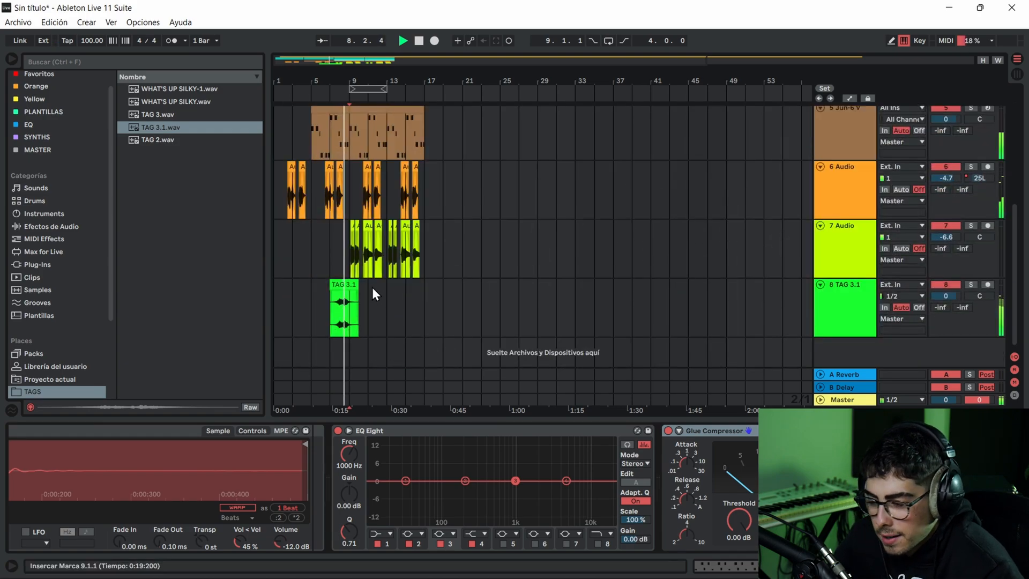
scroll(370, 279, "up", 3)
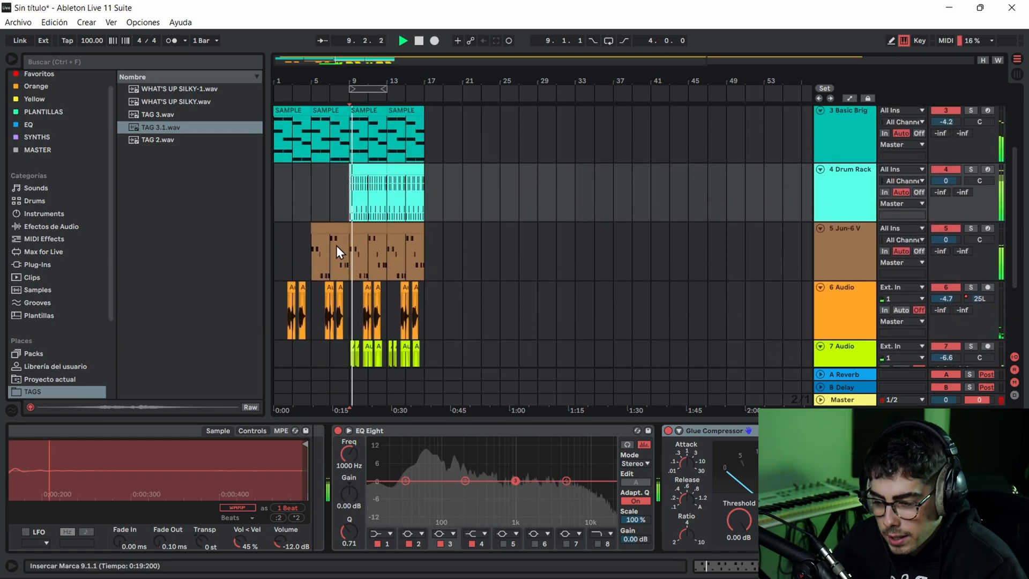
scroll(336, 246, "up", 2)
scroll(392, 302, "down", 3)
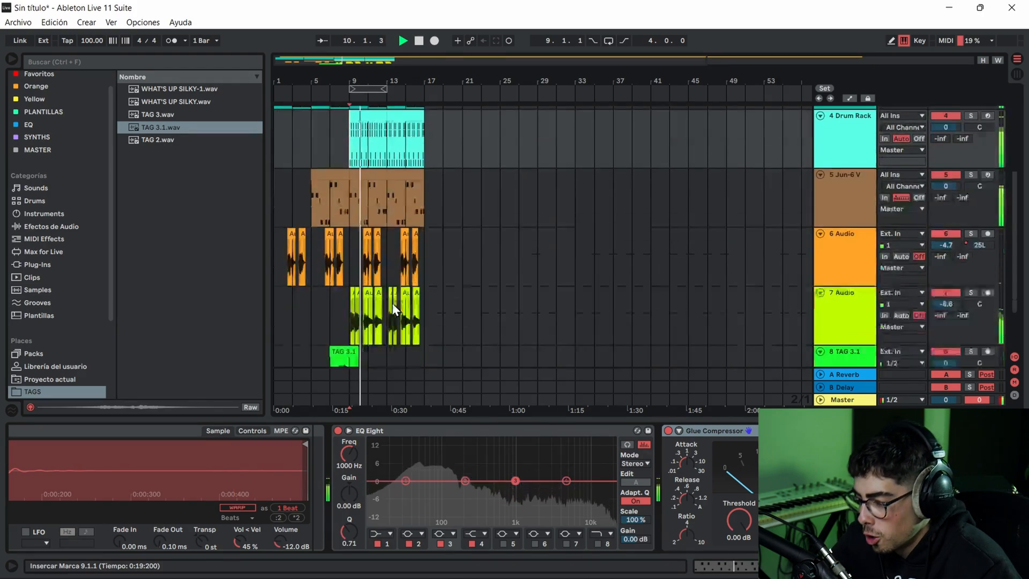
scroll(401, 268, "up", 3)
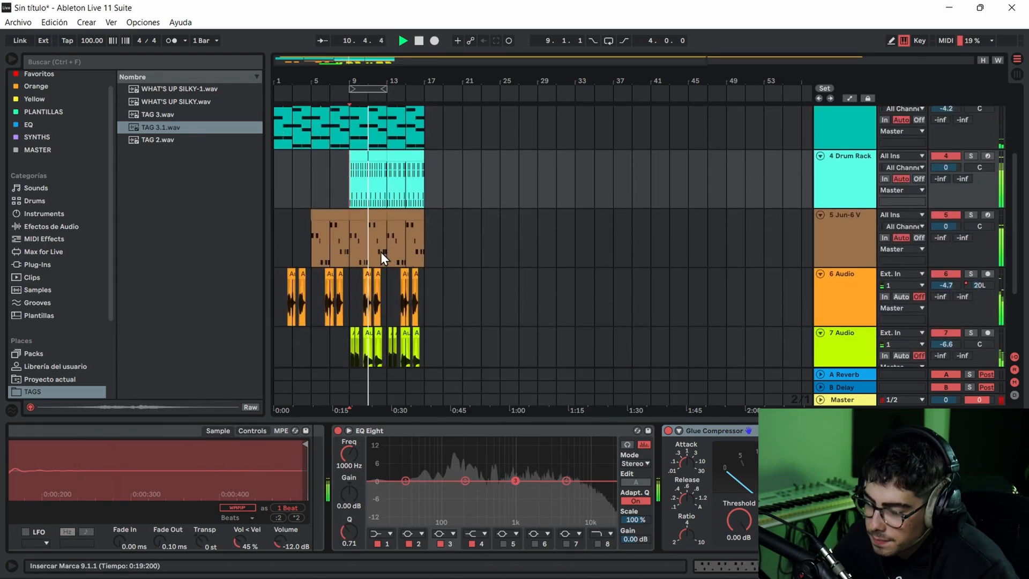
left_click(356, 238)
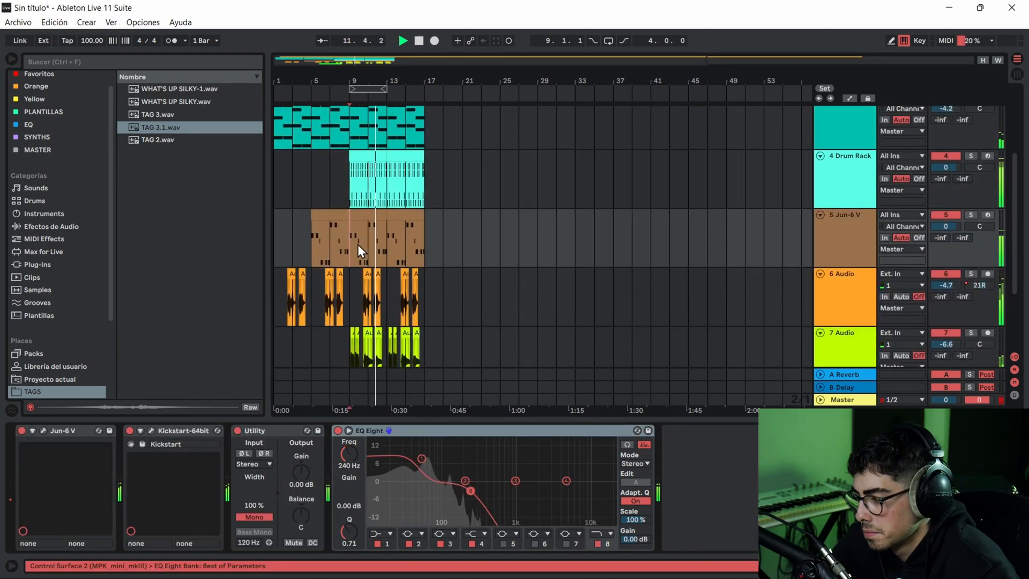
scroll(359, 233, "up", 3)
scroll(366, 228, "up", 1)
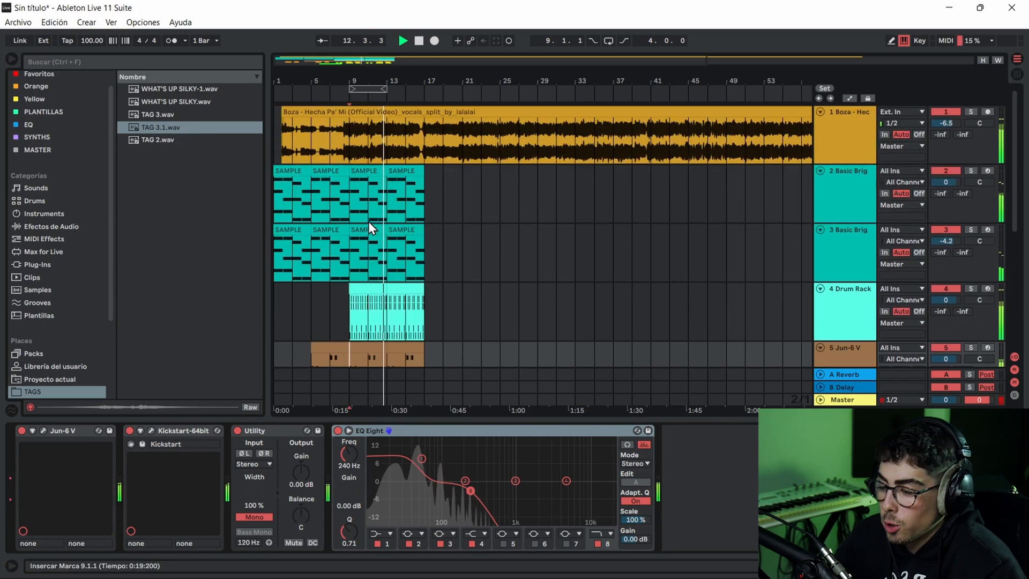
key("space")
- Delete bar 8 from both Basic Brig marimba tracks and the 5 Jun-6 V bass, and play back the break from bar 7
left_click_drag(340, 73, 338, 123)
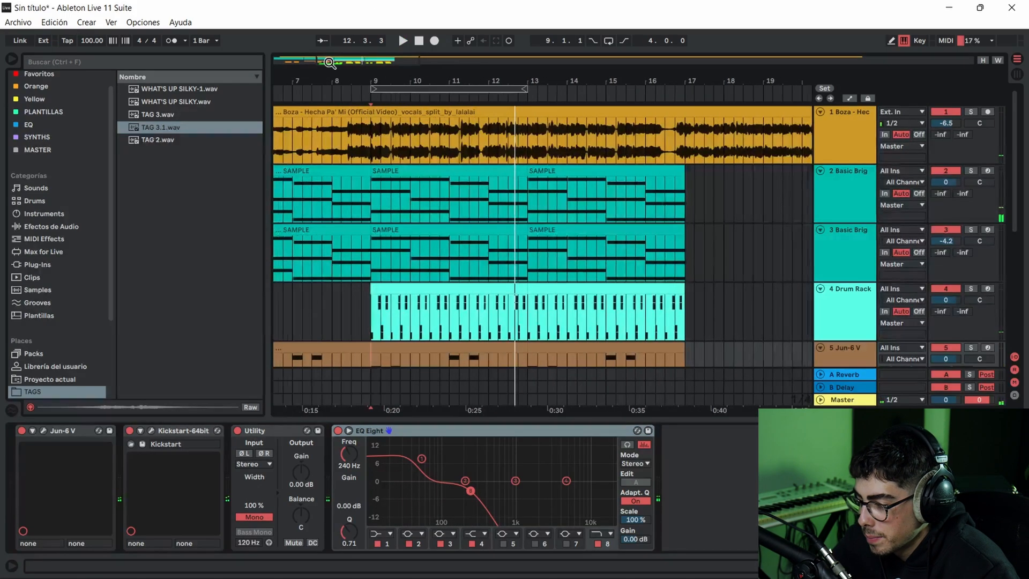
left_click_drag(335, 201, 371, 239)
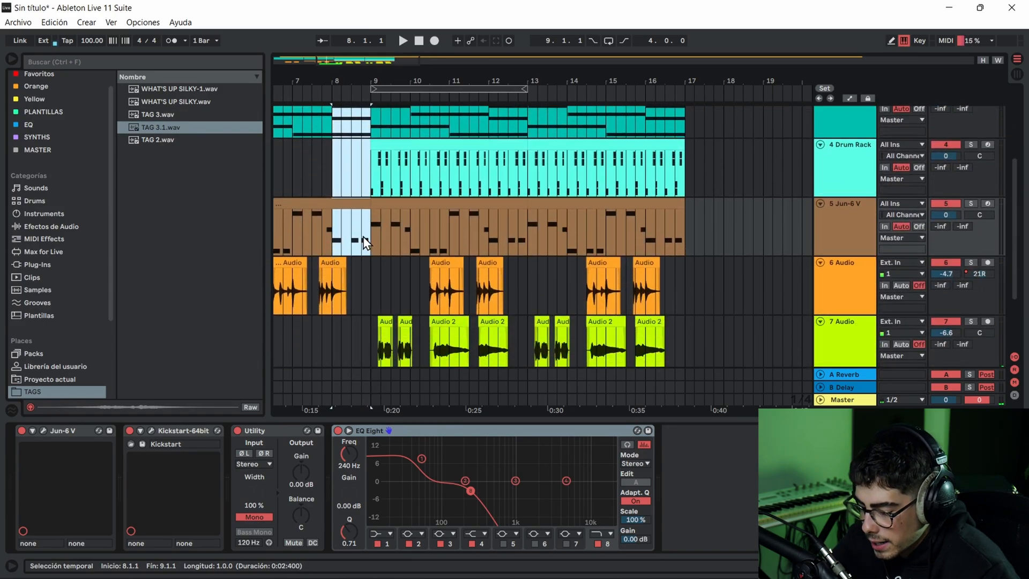
key("Delete")
scroll(362, 243, "down", 4)
left_click(299, 123)
key("space")
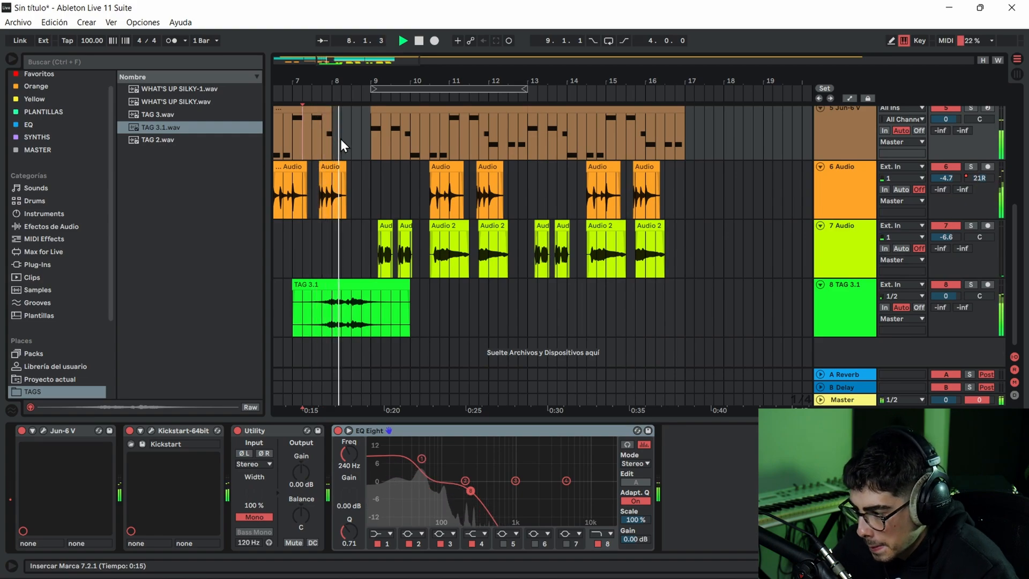
key("space")
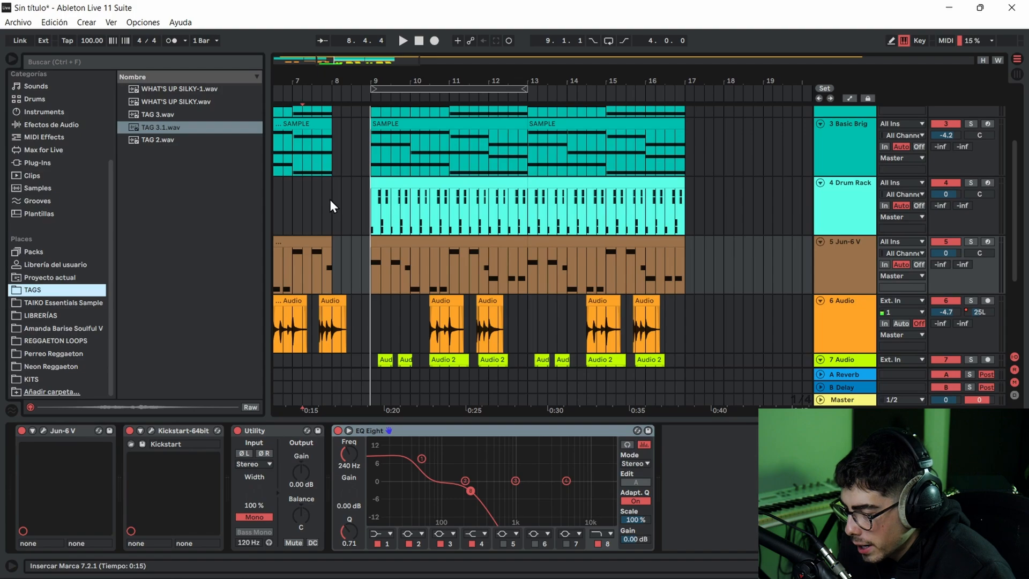
- Insert an empty one-bar MIDI clip at bar 8 on 4 Drum Rack and audition the TAIKO_snare_volando position from the clip's start
left_click_drag(330, 199, 371, 199)
key("ctrl+shift+m")
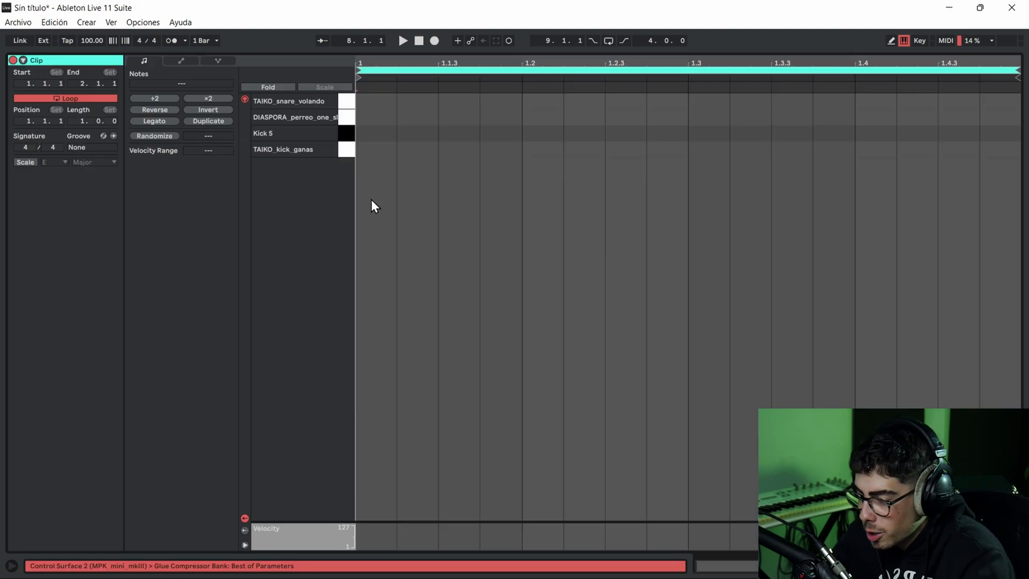
left_click(346, 102)
key("space")
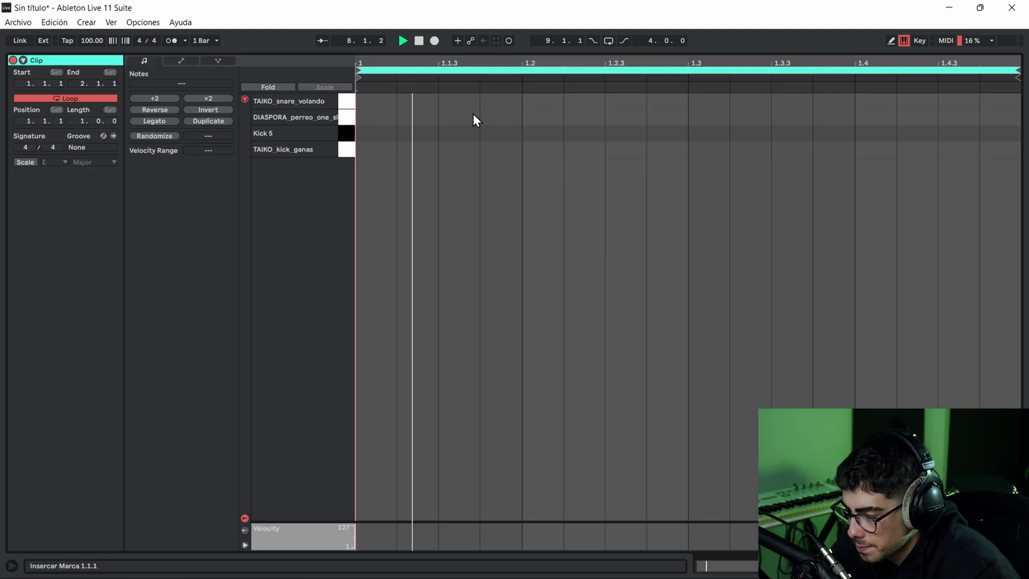
key("space")
- Try a fill of sixteenth TAIKO_snare_volando notes at 1.3, 1.3.3, 1.3.4, 1.4 and 1.4.3, playing it back along the way
left_click(708, 109)
left_click(708, 102)
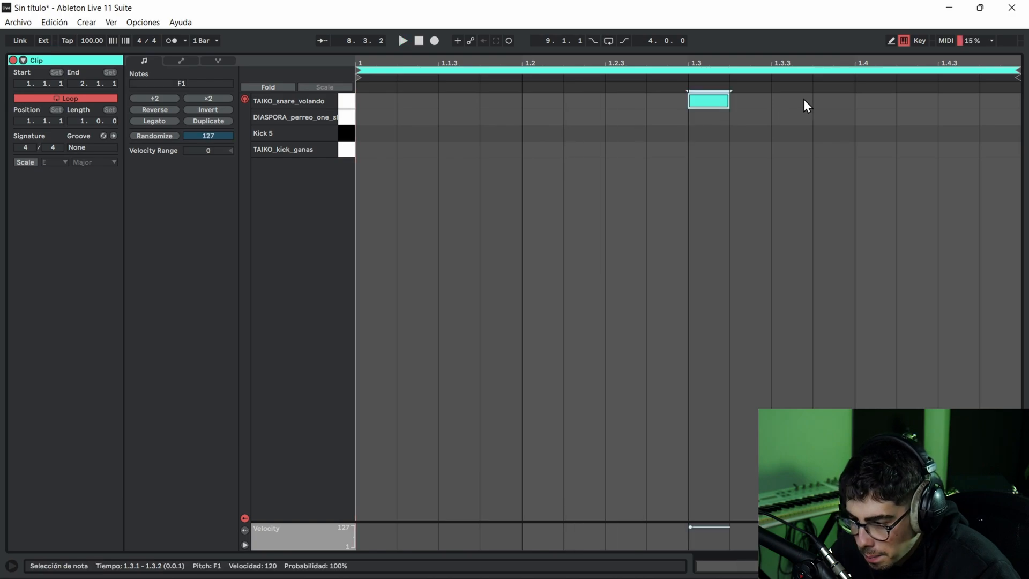
left_click(792, 101)
left_click(870, 100)
left_click(949, 103)
key("space")
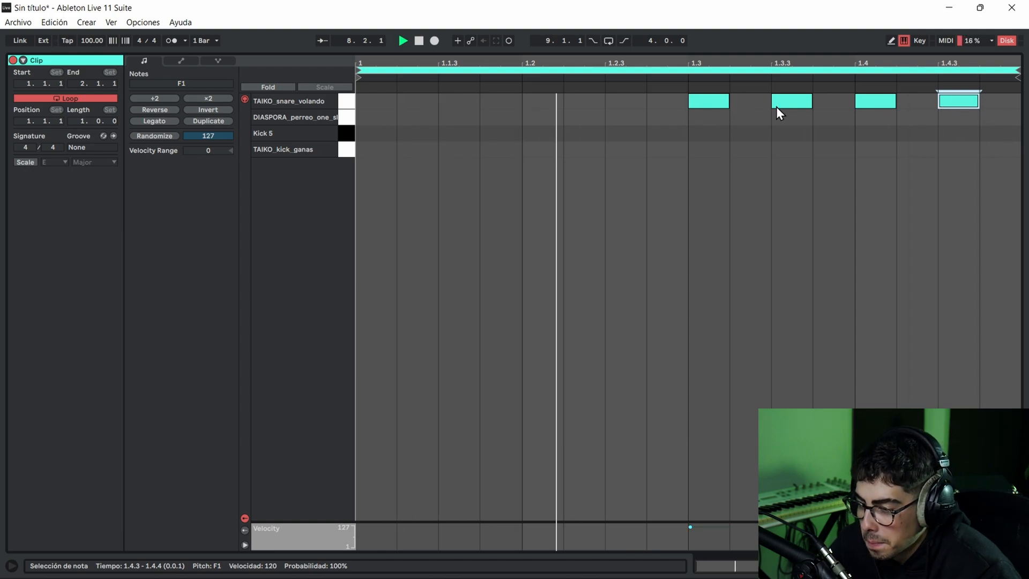
left_click(829, 102)
key("space")
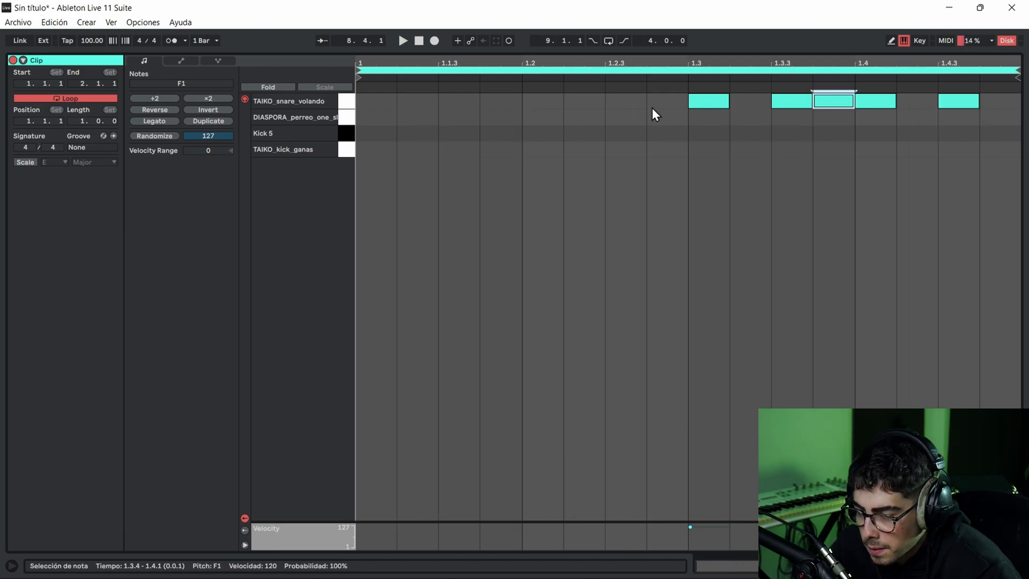
- Delete the snare note at 1.3 and play back the shortened fill
left_click(716, 101)
key("Delete")
key("space")
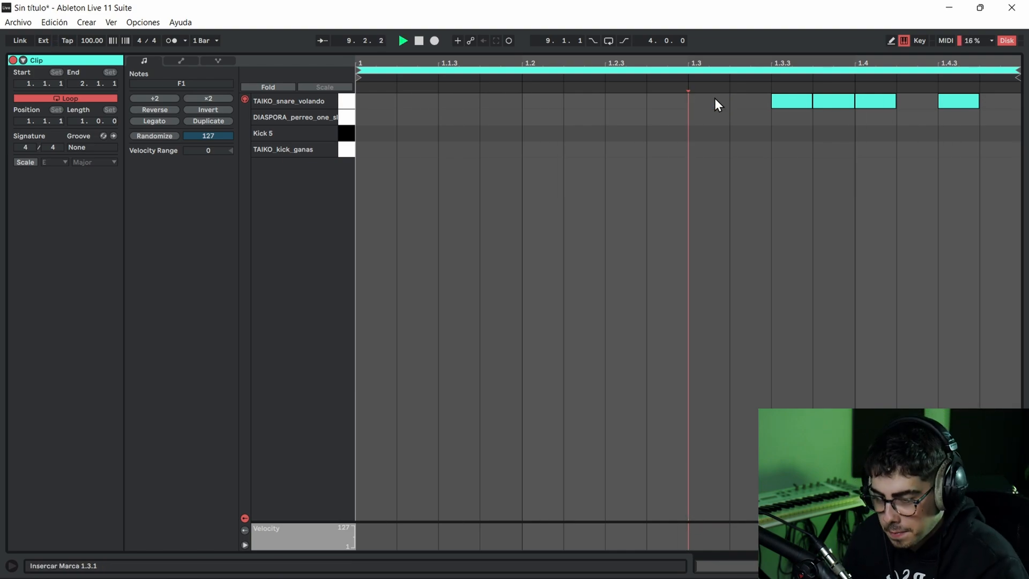
key("space")
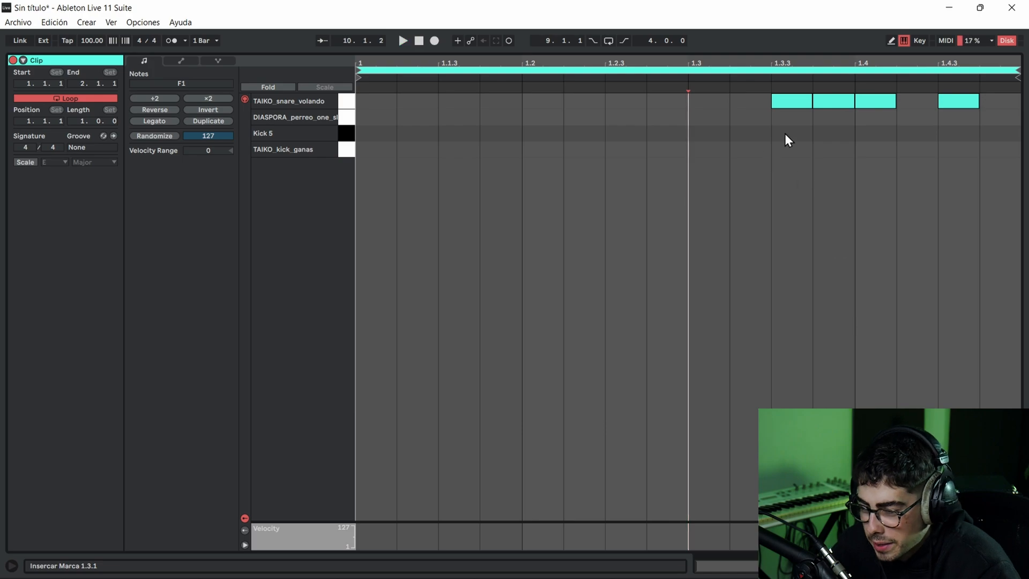
- Delete all remaining TAIKO_snare_volando notes from the bar 8 clip
double_click(873, 101)
left_click(779, 99)
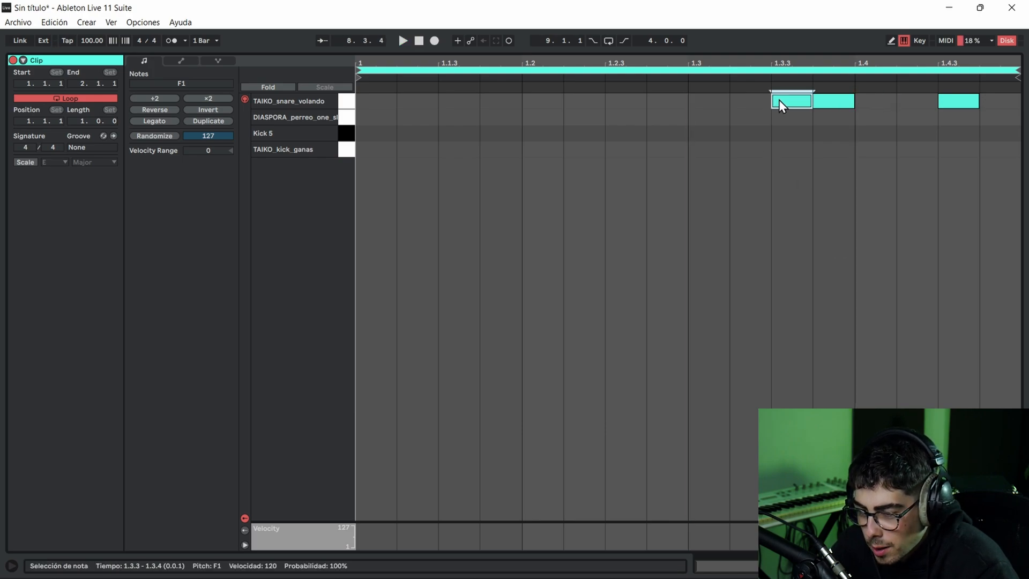
double_click(831, 101)
double_click(782, 103)
double_click(959, 101)
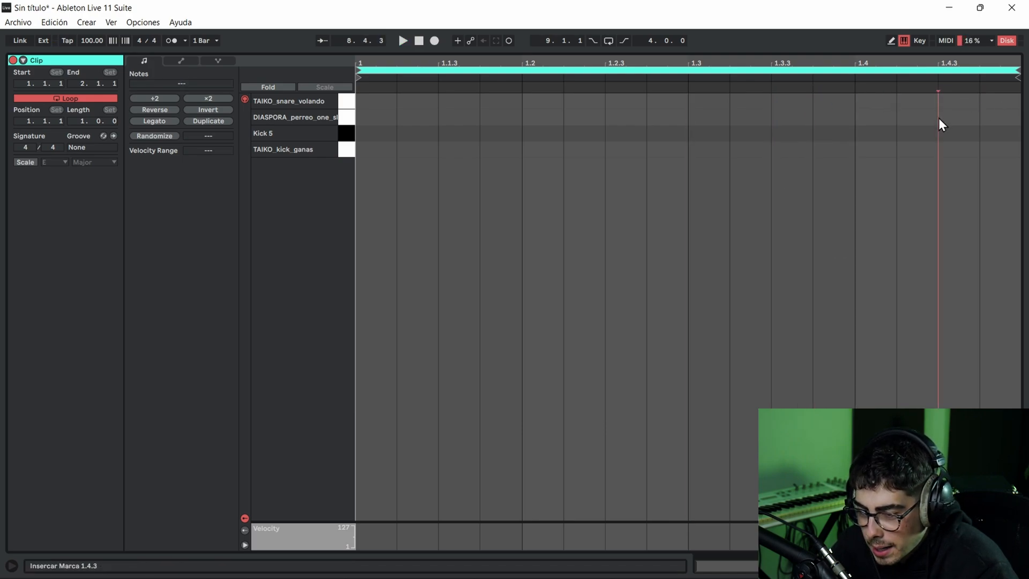
- Switch the bar 8 drum clip's note grid to triplets
right_click(889, 395)
left_click(749, 353)
right_click(751, 287)
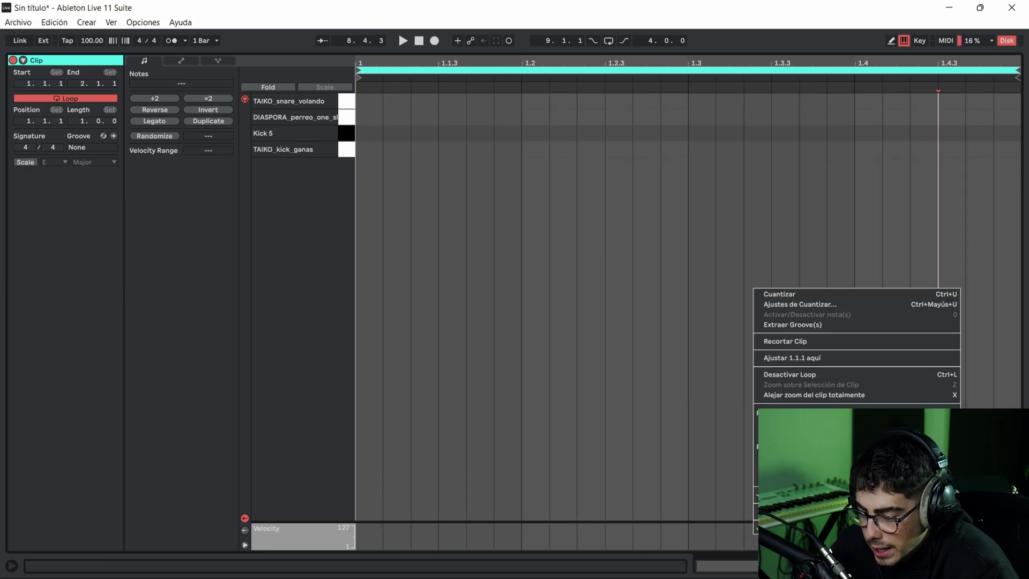
left_click(812, 468)
- Try three triplet TAIKO_snare_volando notes across the second half of the bar, play them back and delete them
double_click(710, 101)
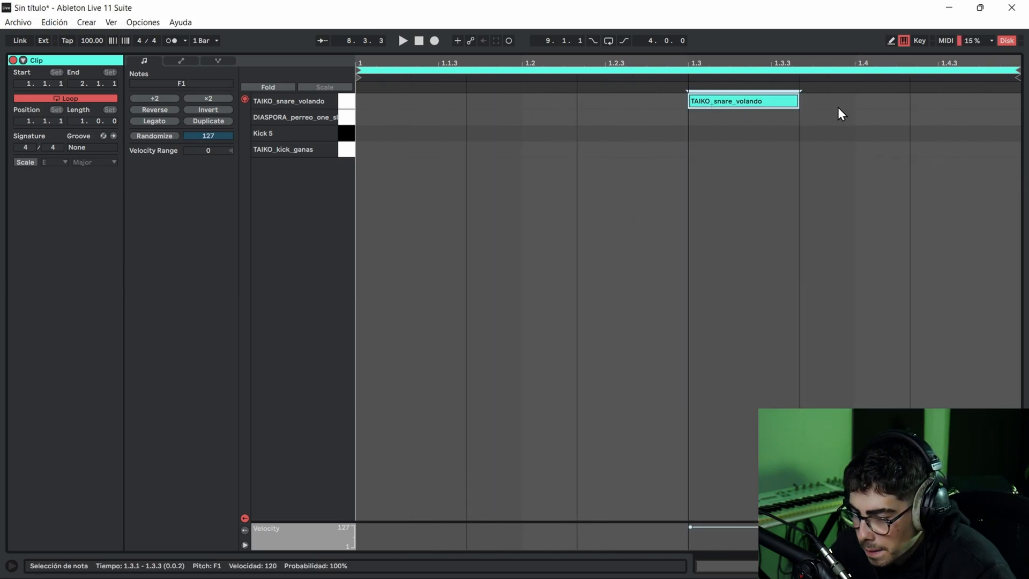
double_click(965, 100)
double_click(878, 100)
key("space")
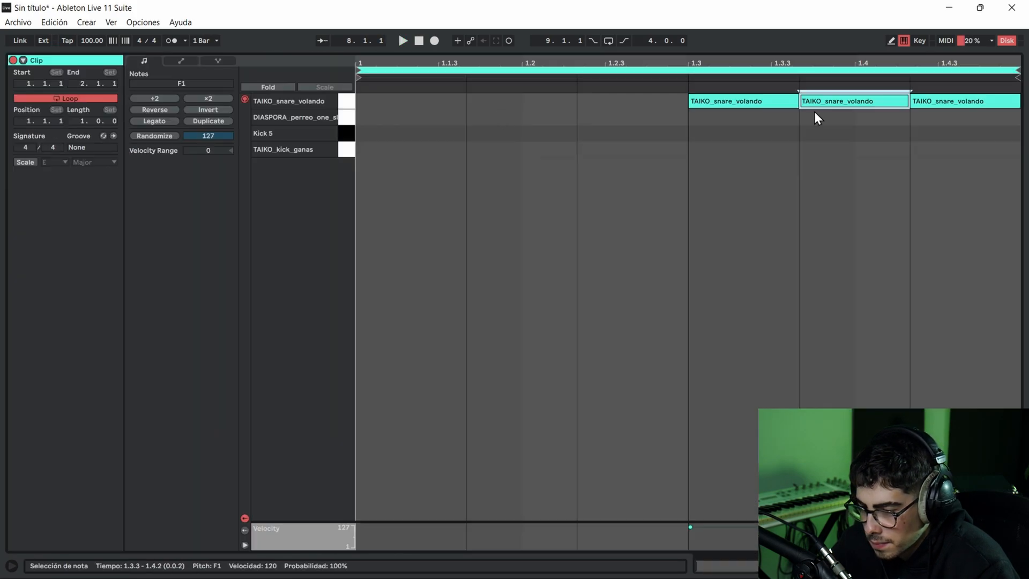
left_click(751, 102)
key("Delete")
double_click(822, 104)
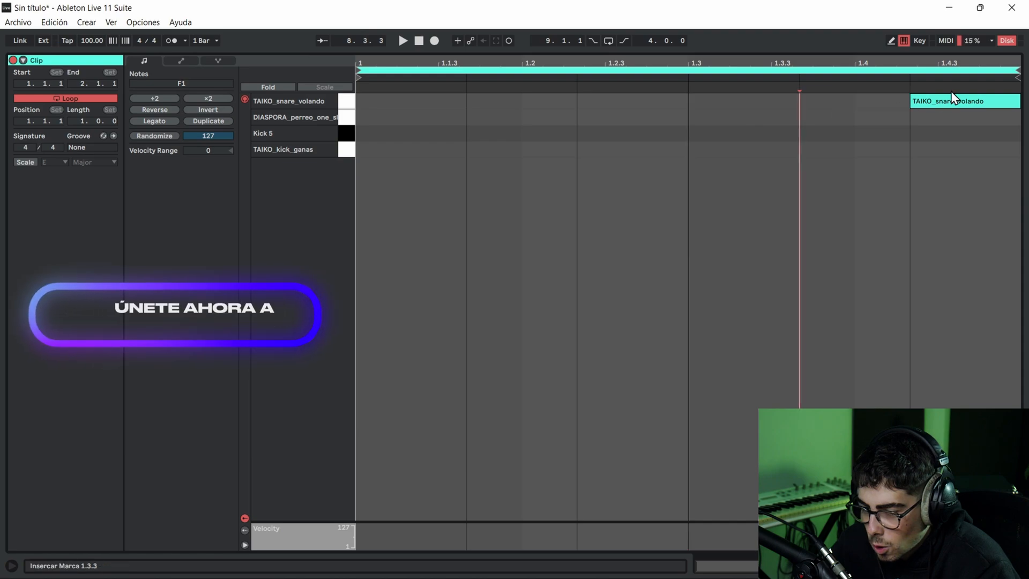
- Draw three consecutive triplet TAIKO_kick_ganas notes across beat 4 of the bar 8 clip and play back the fill
double_click(859, 147)
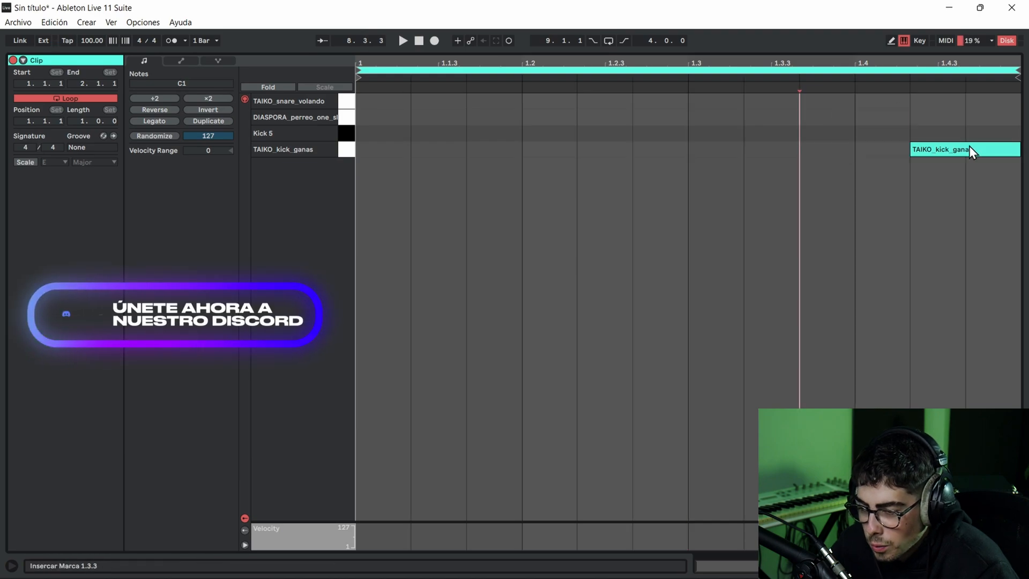
double_click(969, 146)
left_click_drag(880, 154, 986, 154)
key("space")
left_click(870, 190)
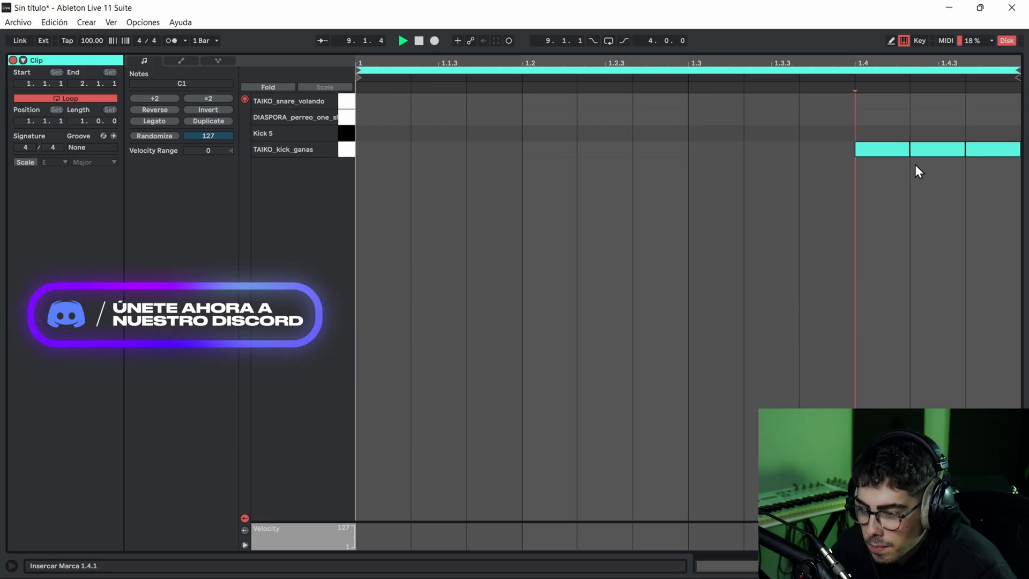
key("space")
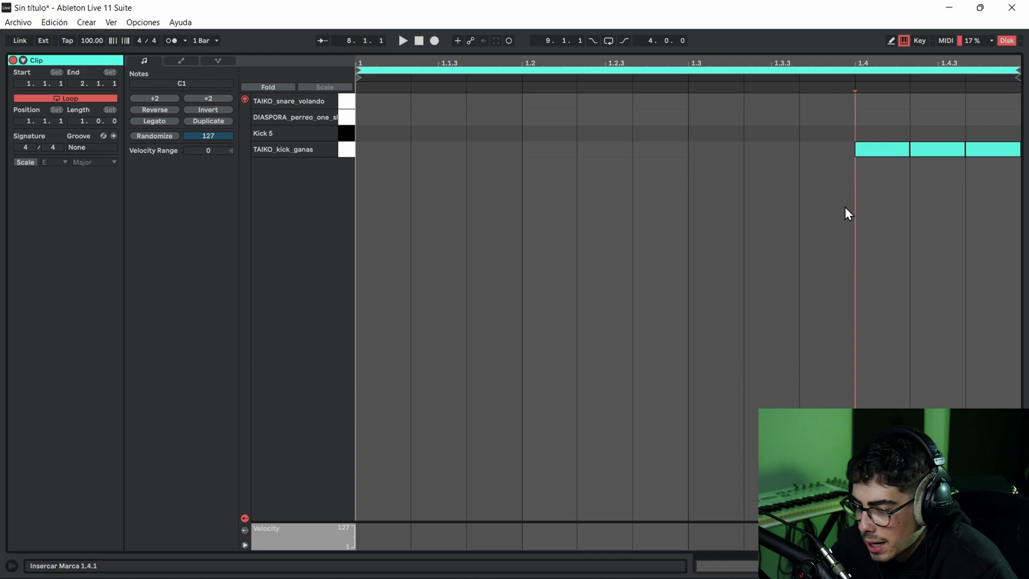
- Lower the velocities of the first two kick notes so the three hits build up, and return to the arrangement during playback
left_click(868, 149)
left_click(867, 381)
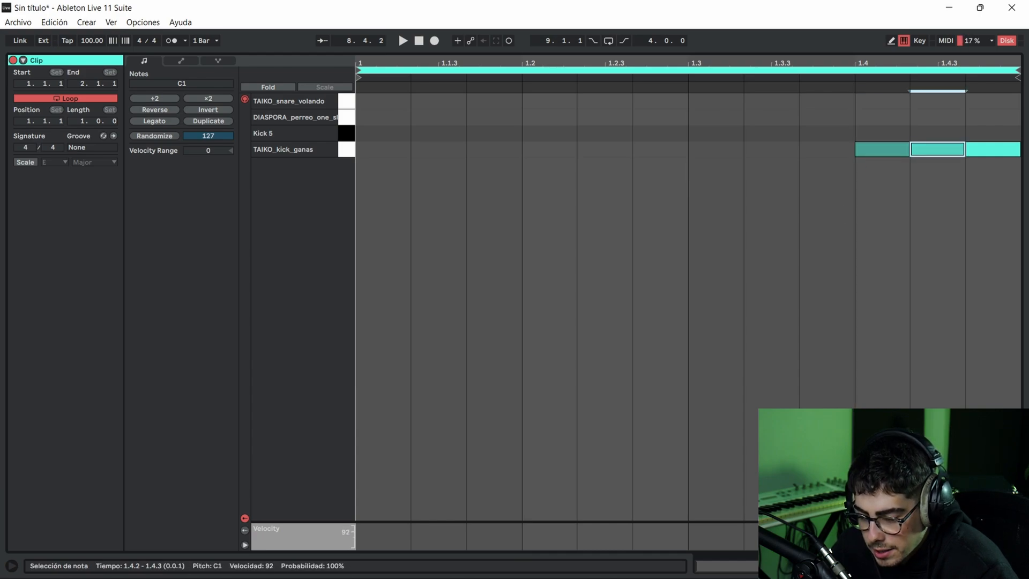
key("space")
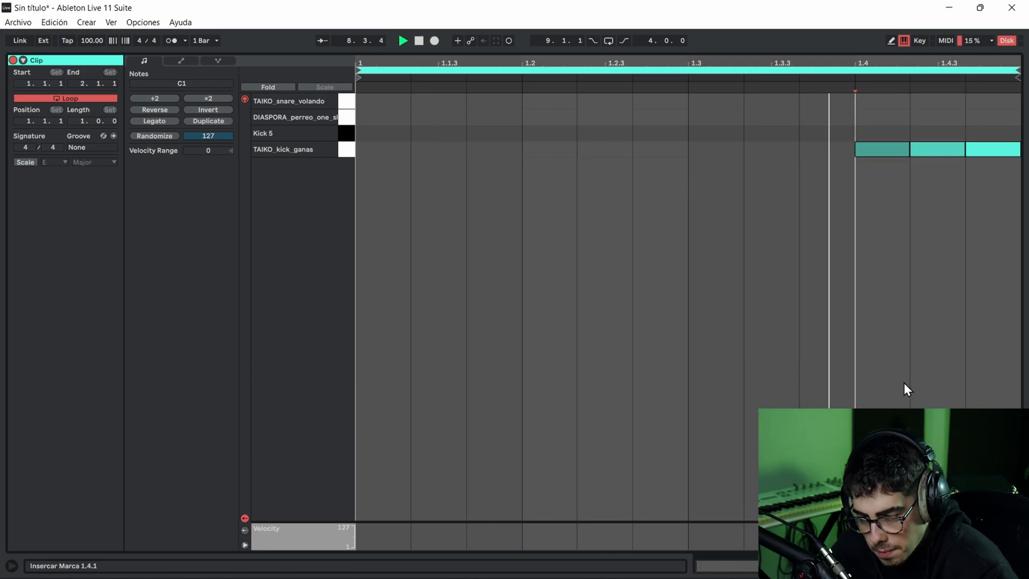
key("shift+Tab")
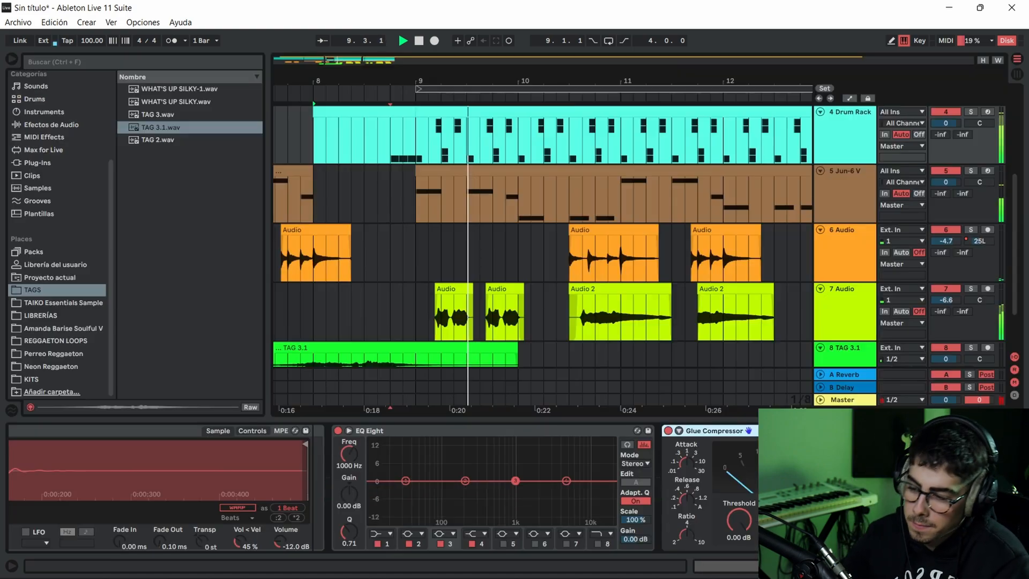
- Review the whole arrangement around the new bar 8 break while bars 10 to 12 play
scroll(447, 162, "up", 2)
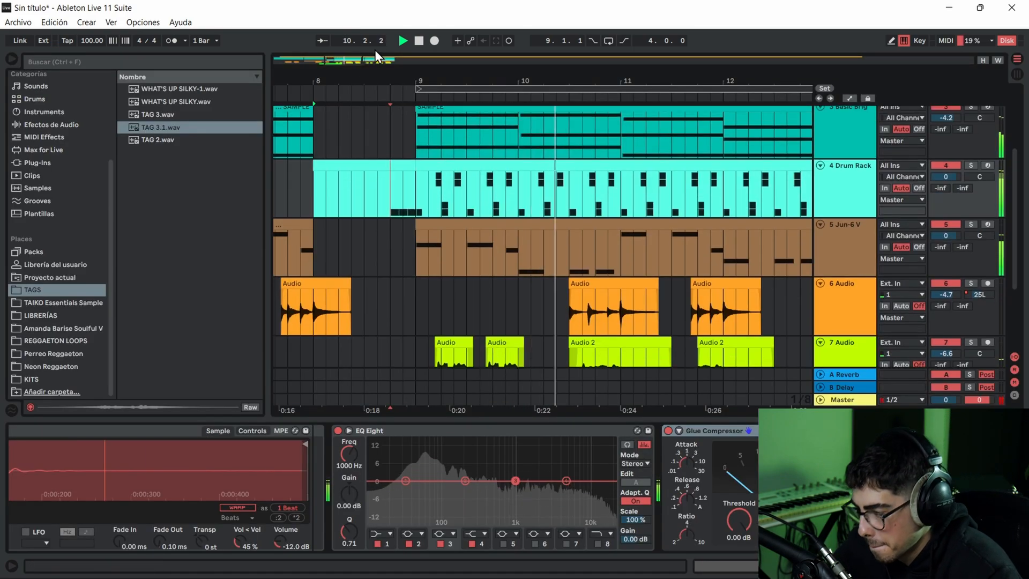
left_click_drag(414, 81, 414, 64)
scroll(366, 181, "up", 2)
scroll(367, 181, "up", 2)
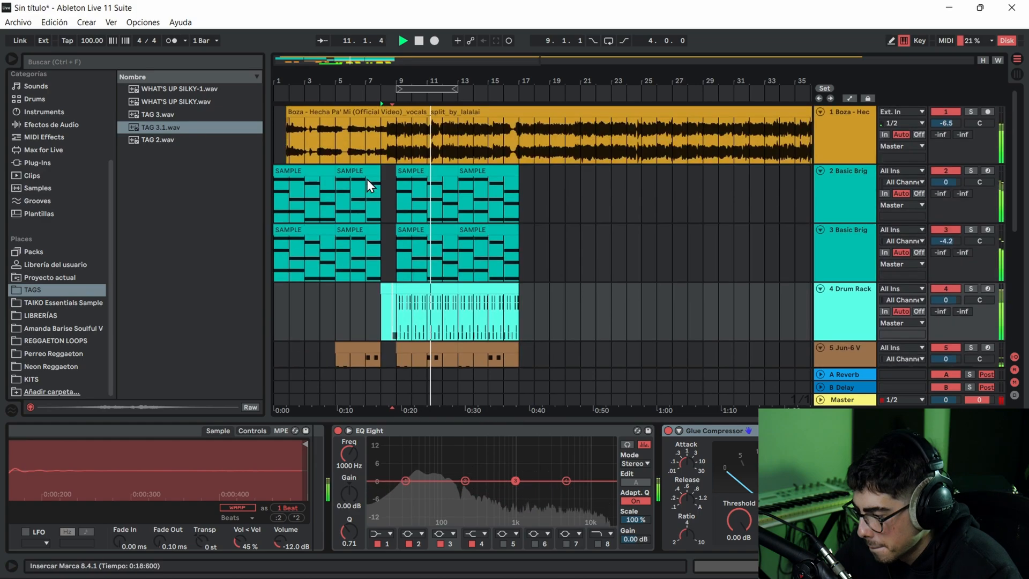
scroll(427, 137, "down", 4)
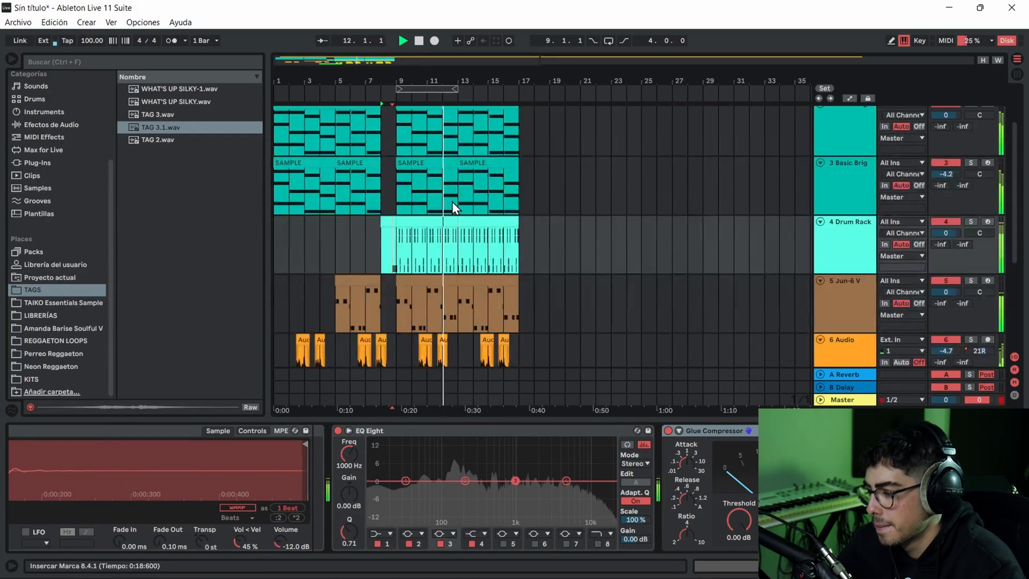